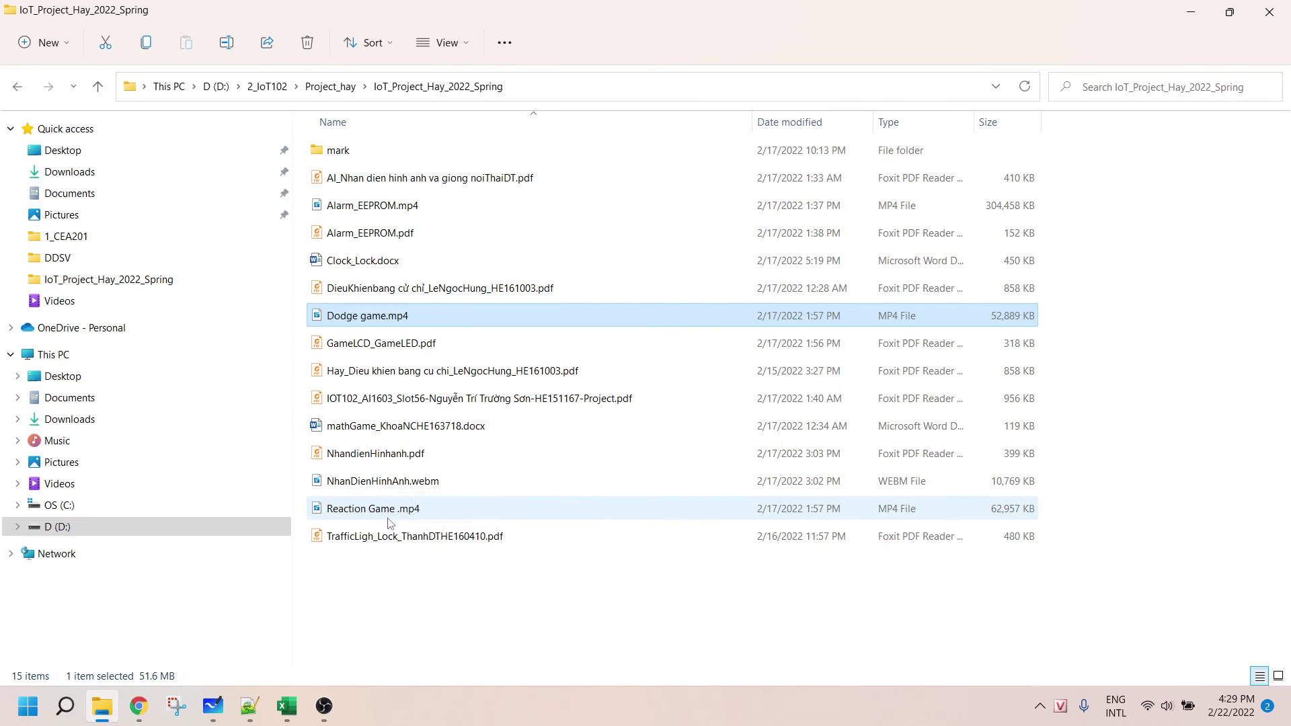
Play the NhanDienHinhAnh.webm demo, replay it outside full screen, then close the player and minimize the project folder window.
double_click(388, 481)
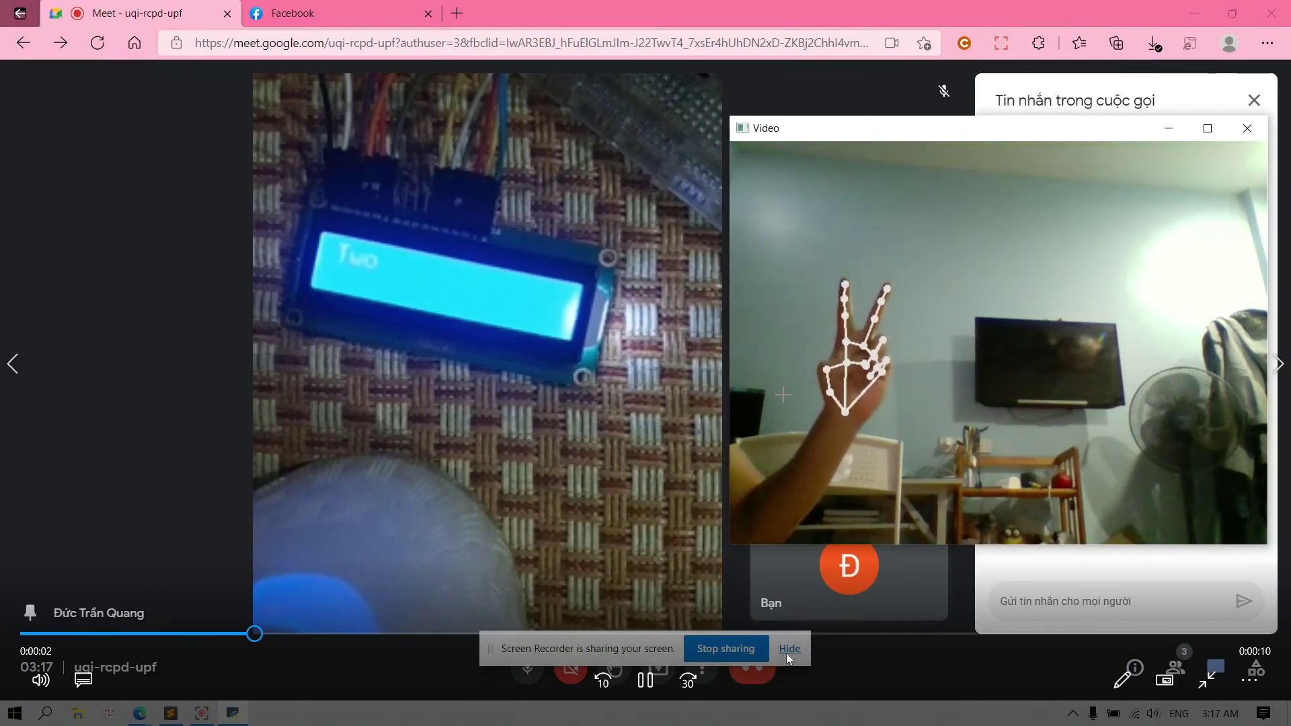
mouse_move(672, 463)
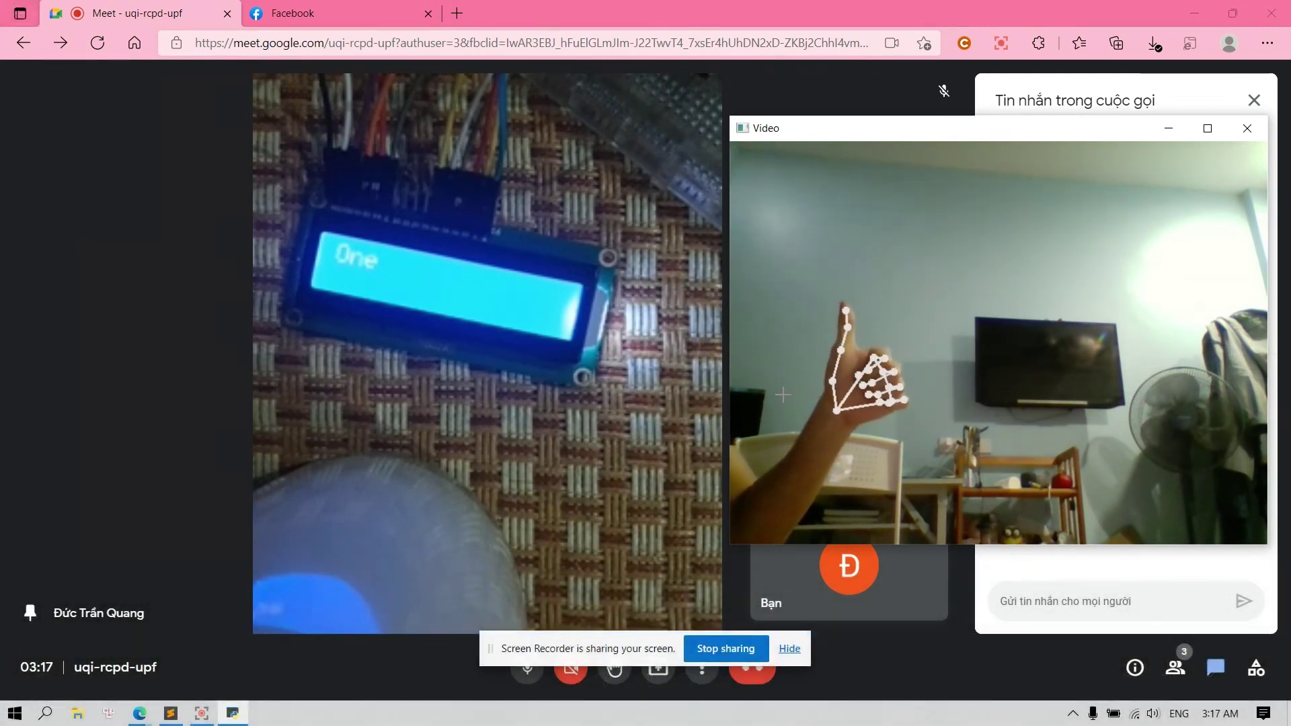
mouse_move(701, 229)
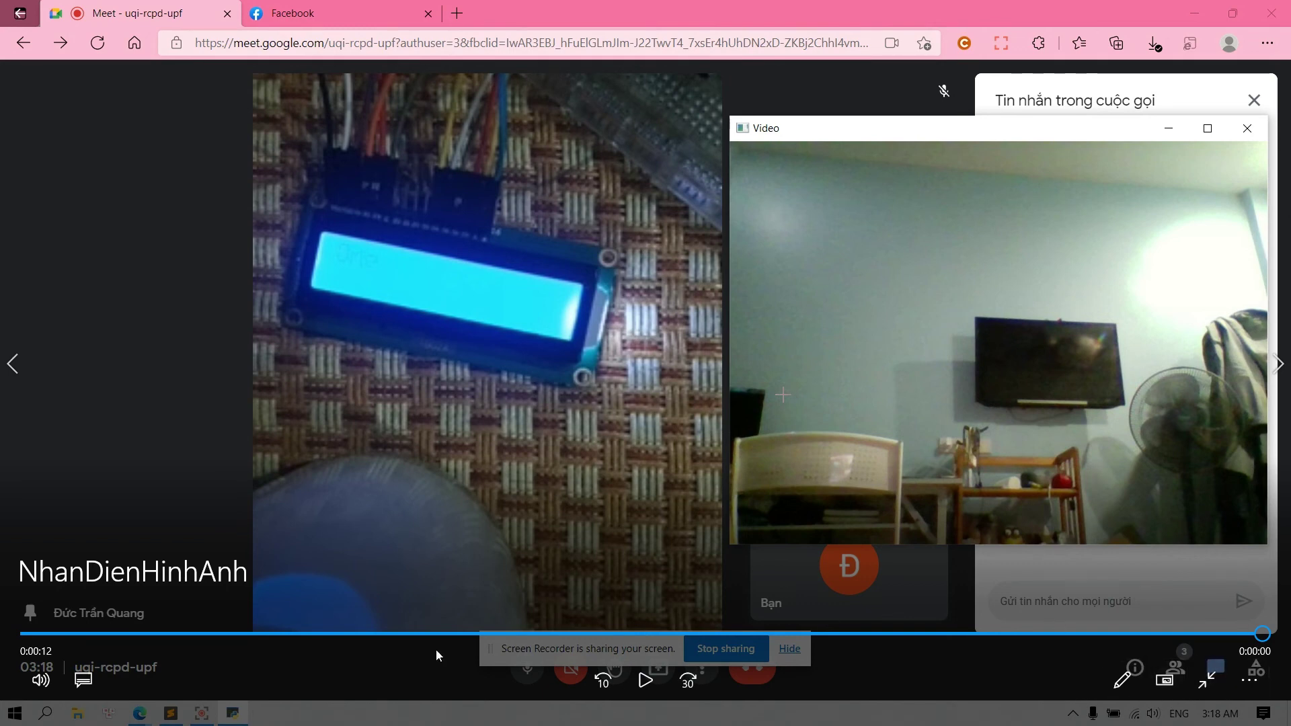
left_click(58, 635)
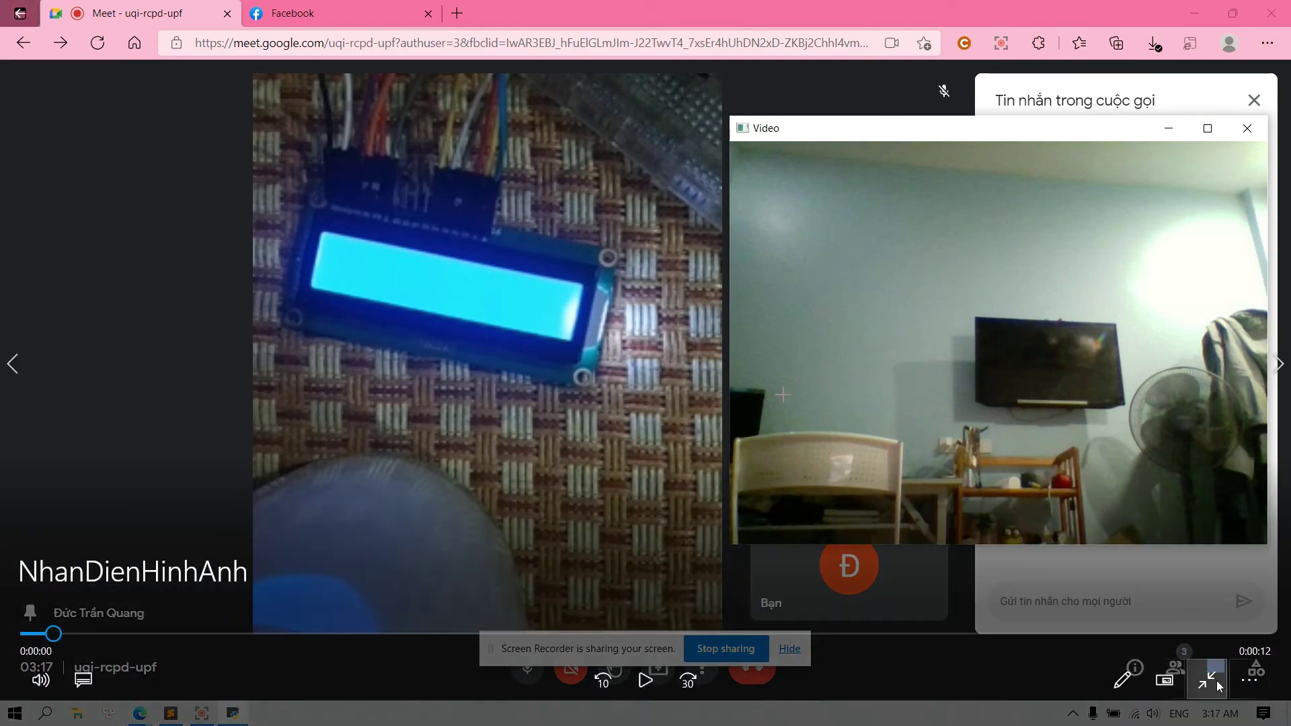
left_click(1217, 681)
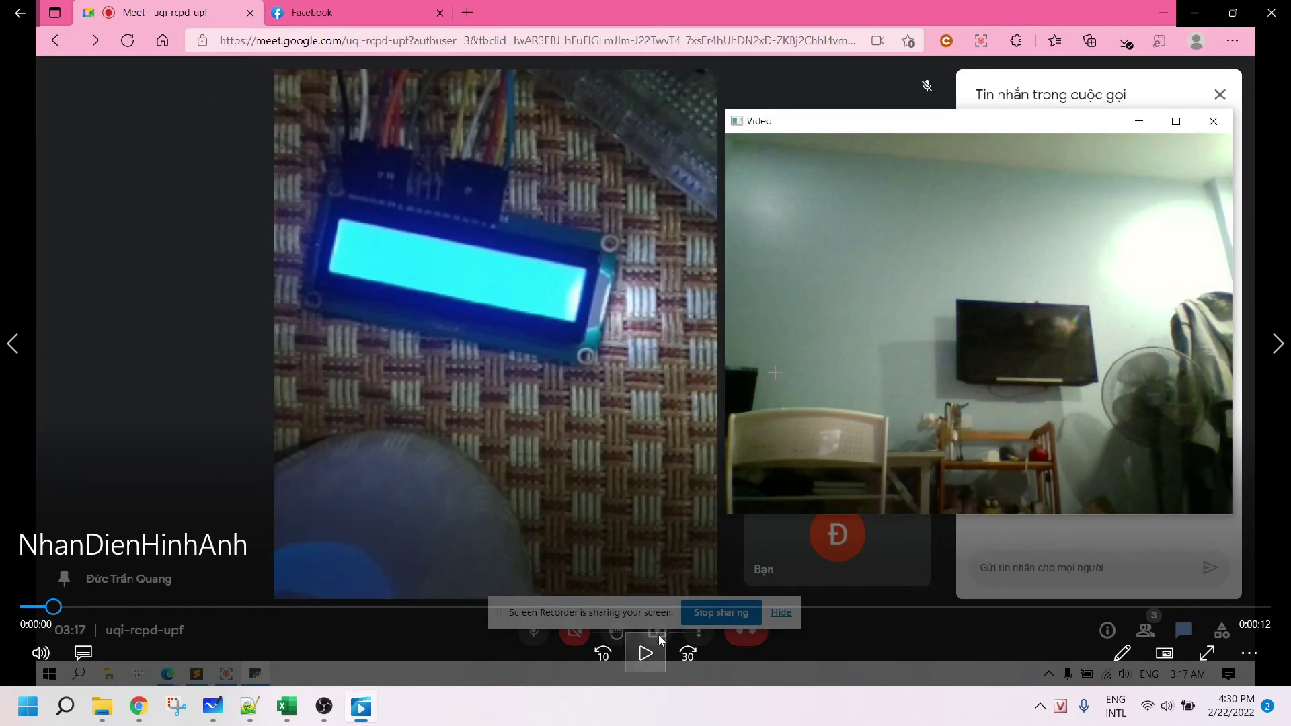
left_click(647, 653)
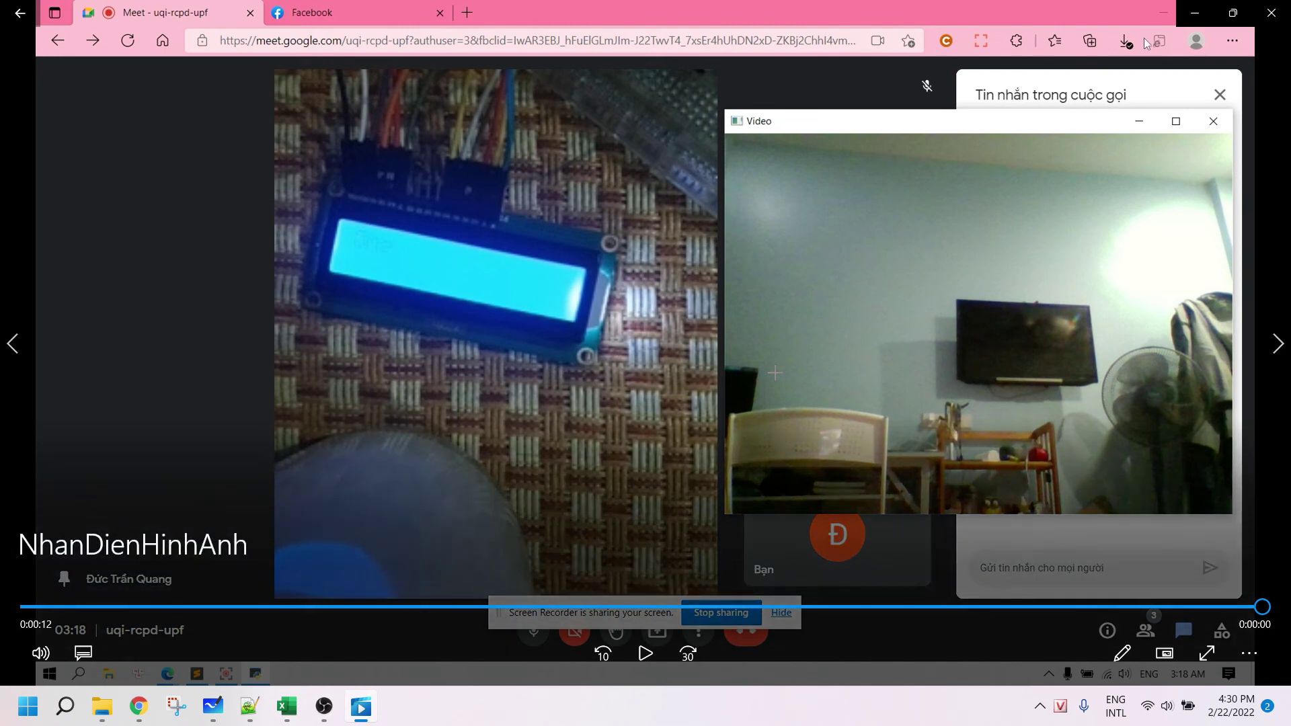
left_click(1281, 13)
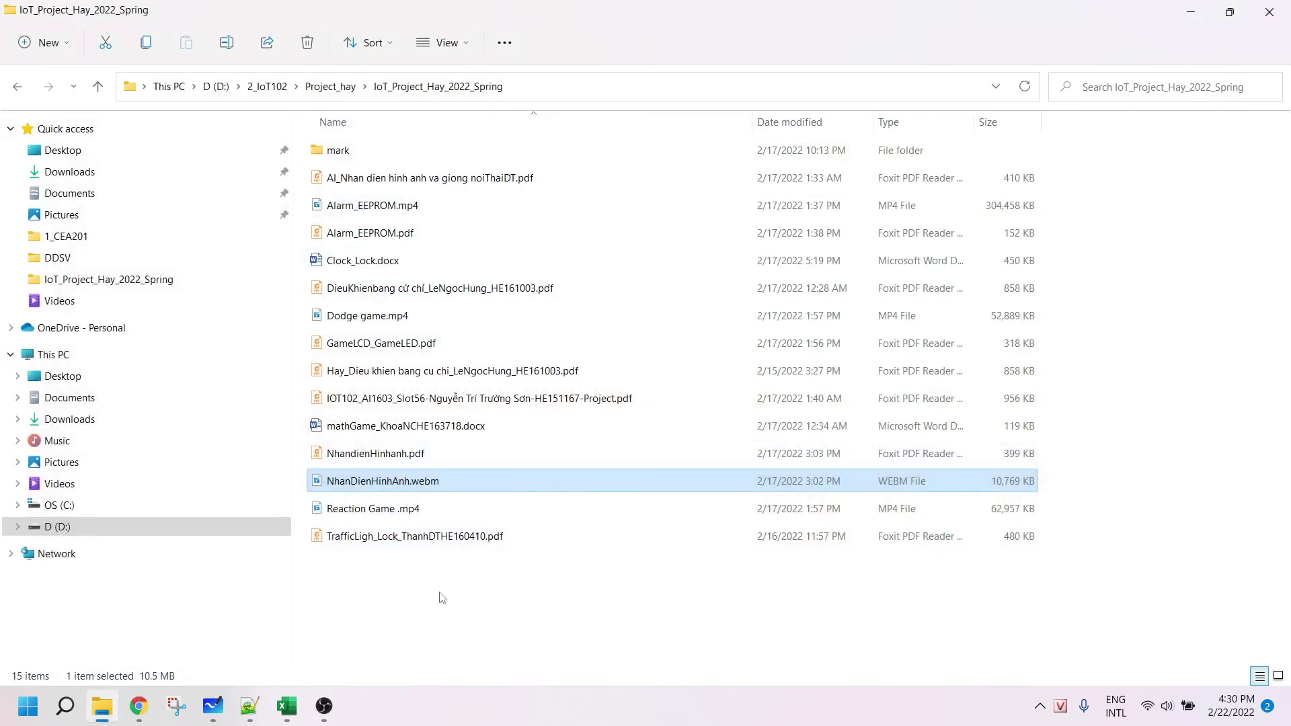
left_click(441, 596)
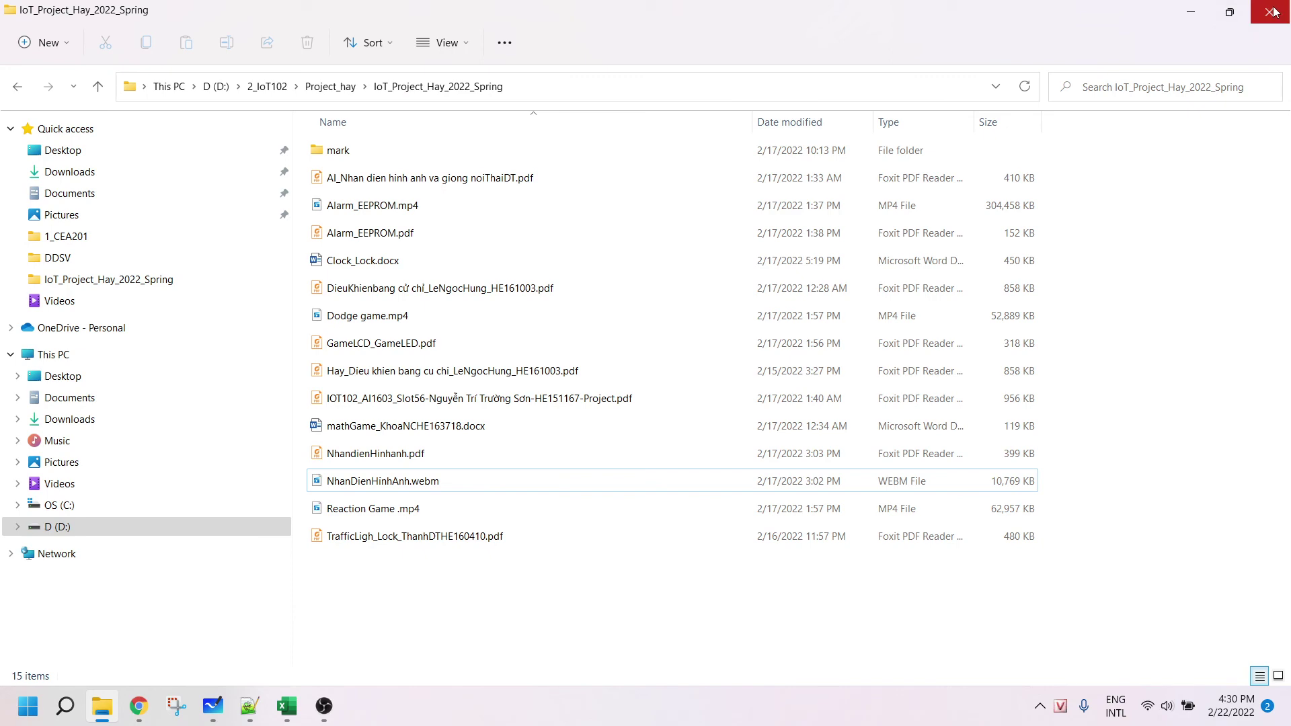
left_click(1191, 13)
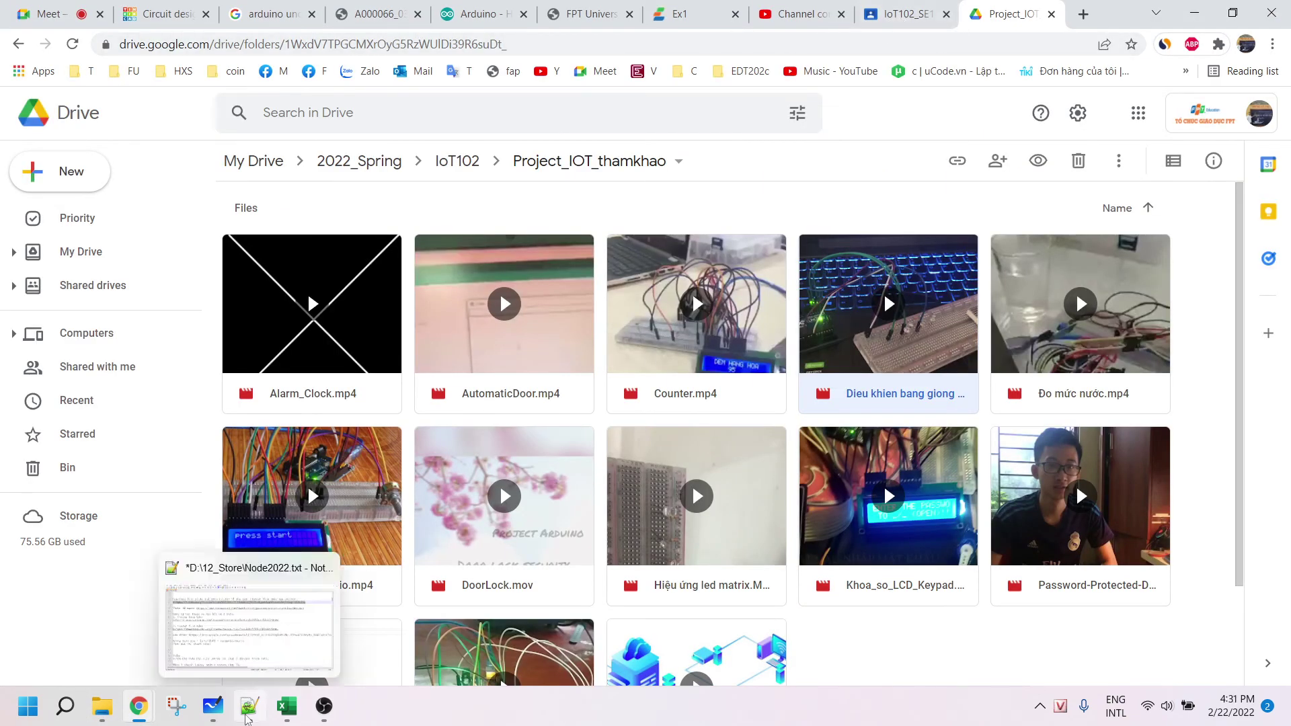
Switch to Node2022.txt in Notepad++ and copy the Slide_and_tutorial.rar download note together with its Drive link.
left_click(262, 679)
left_click(307, 185)
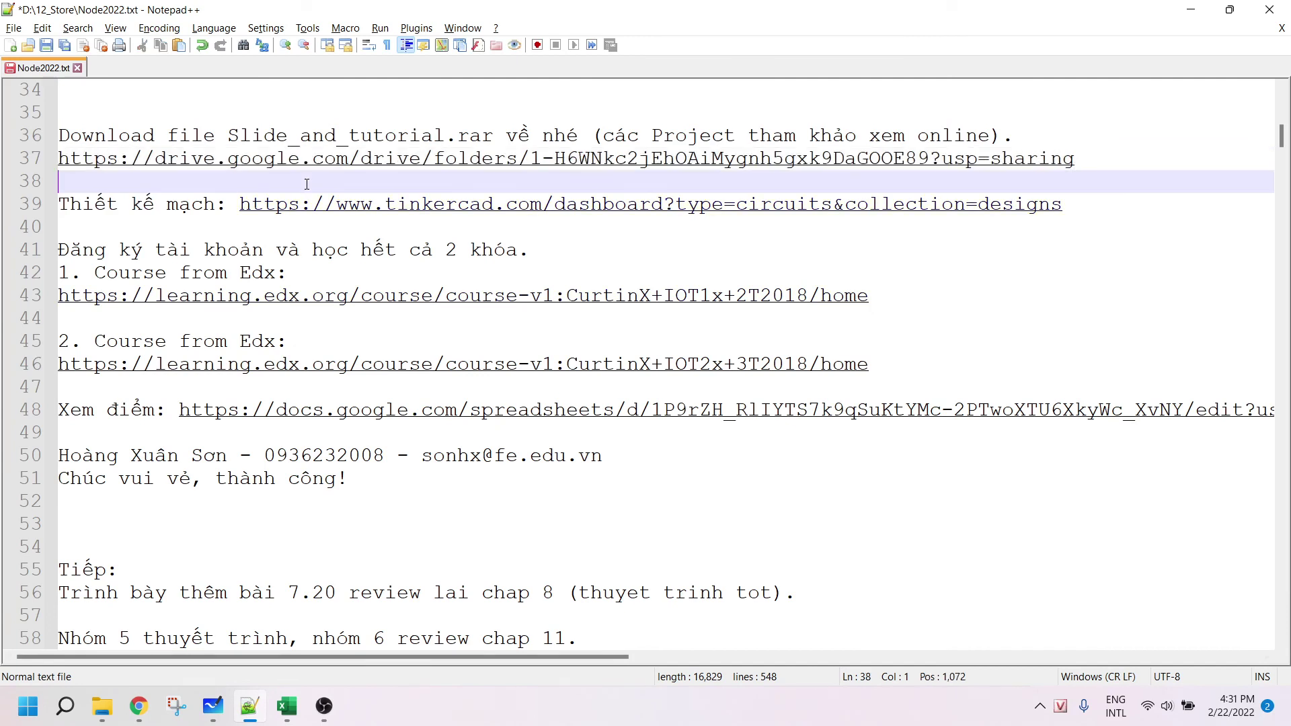
left_click_drag(1119, 166, 10, 137)
key("ctrl+c")
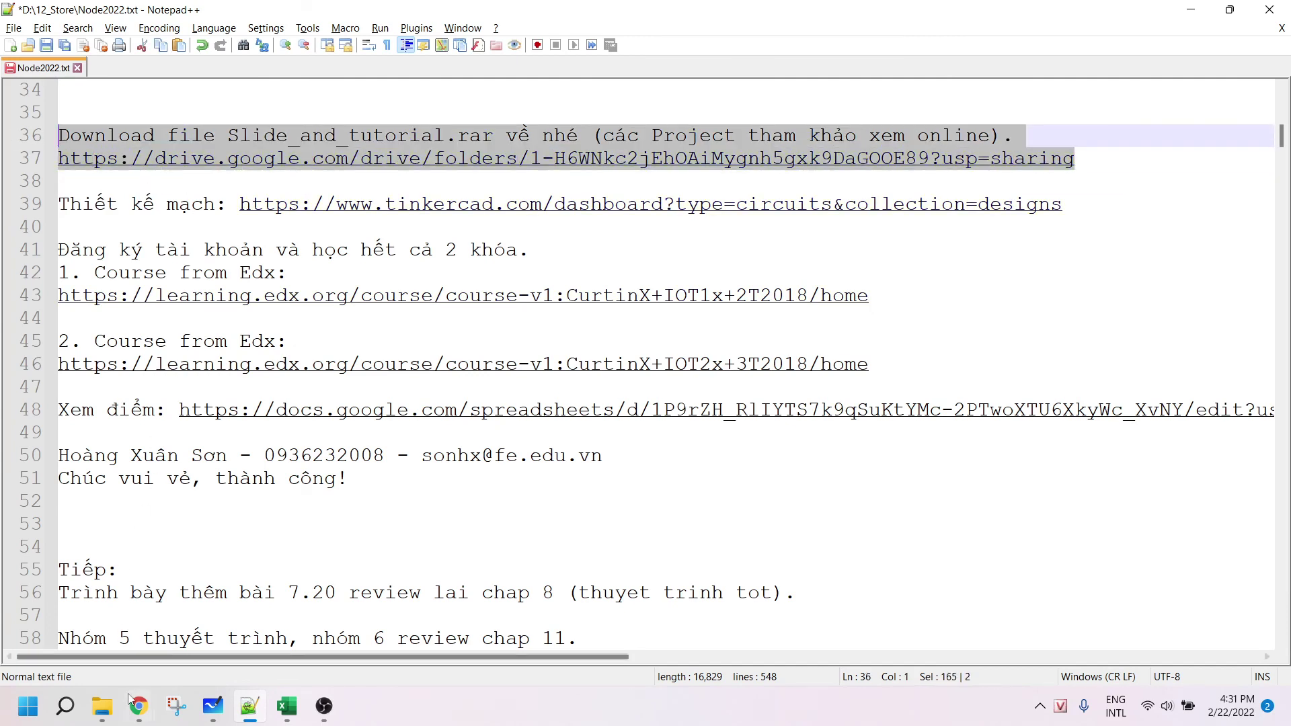
Switch to the Google Meet call in Chrome and send the copied download note and Drive link to everyone in the chat.
mouse_move(138, 706)
left_click(91, 622)
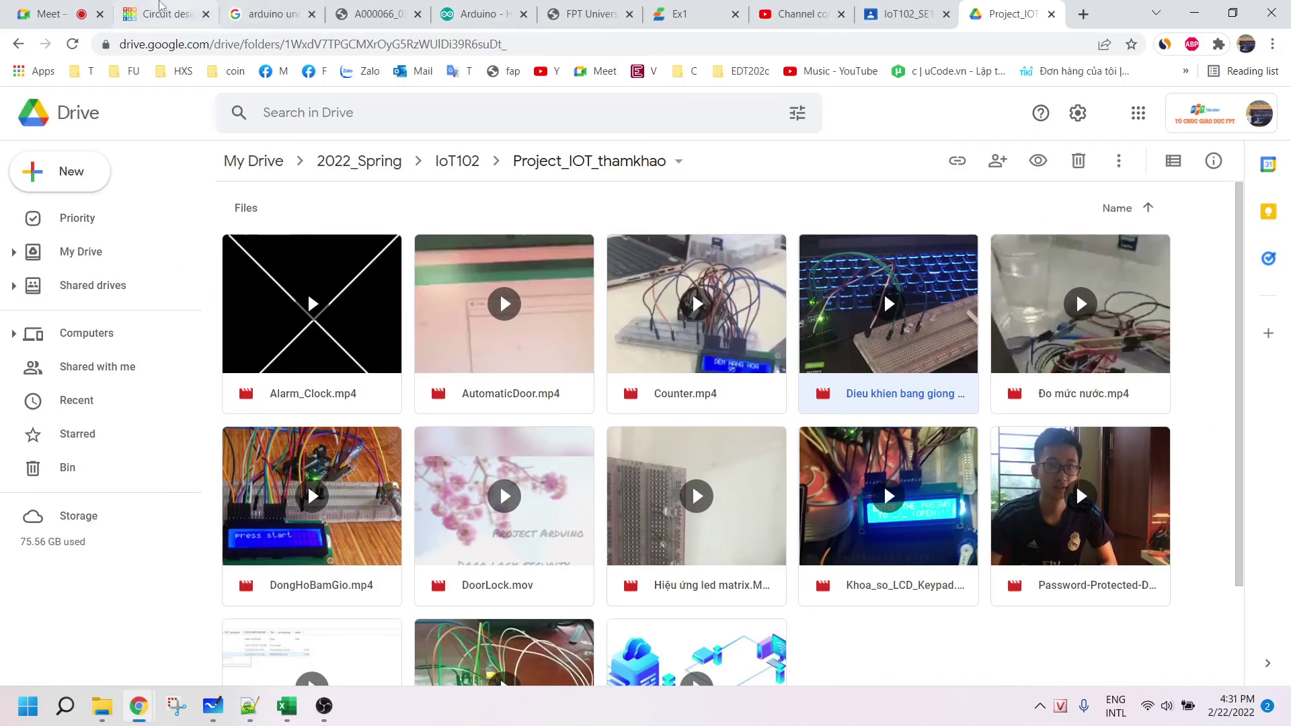
left_click(60, 14)
left_click(1040, 587)
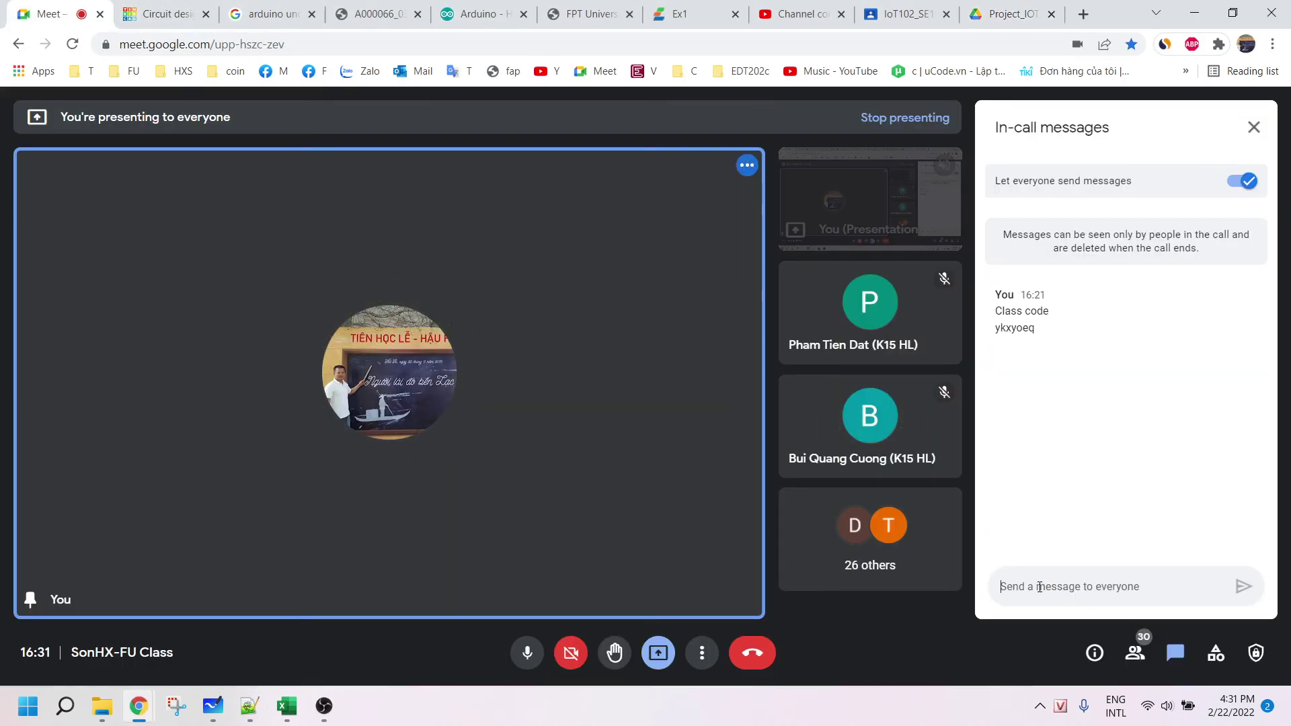
key("ctrl+v")
key("Return")
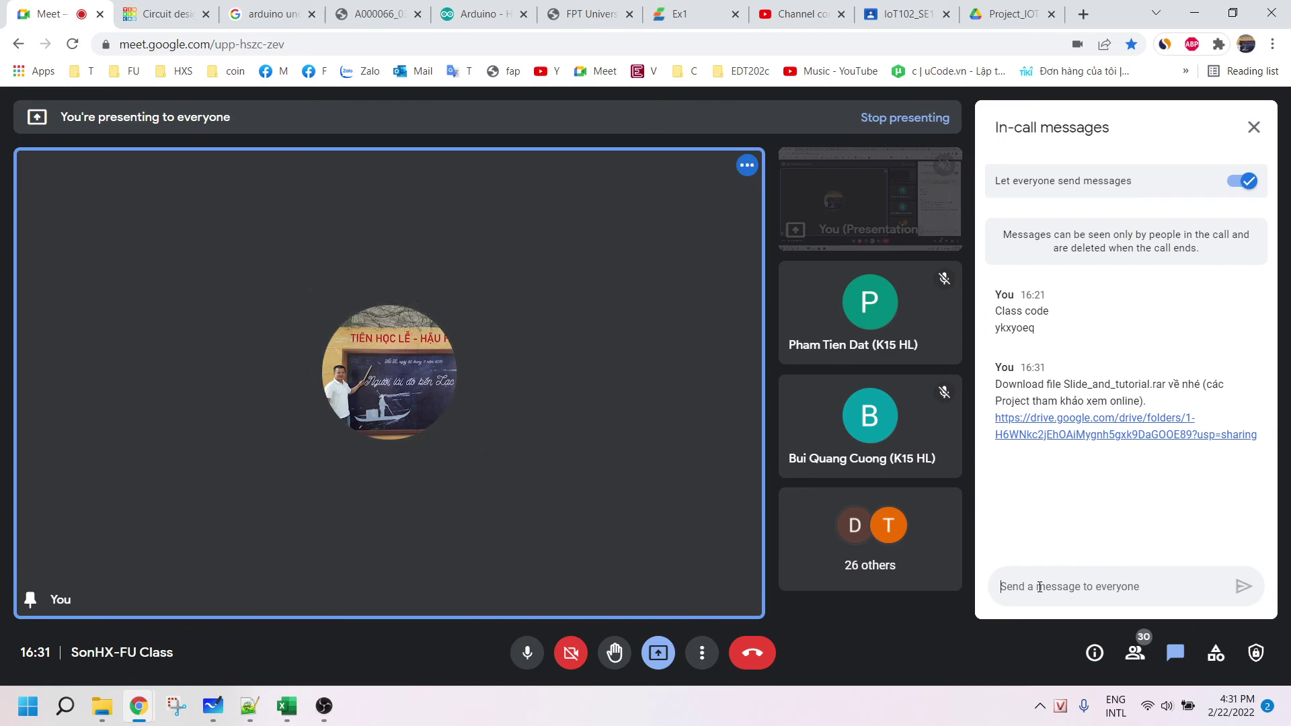
Return to Node2022.txt in Notepad++ and copy the "Thiết kế mạch" line with its Tinkercad circuits link.
left_click(1006, 15)
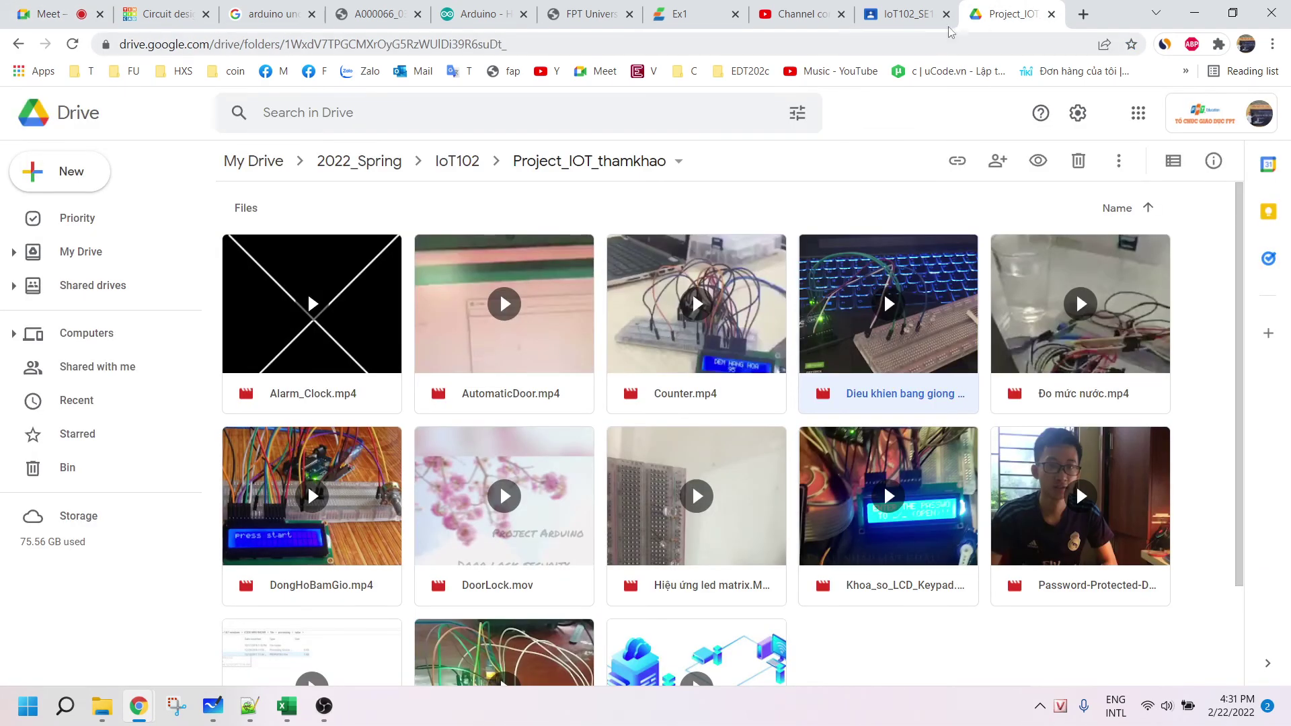
key("alt+Tab")
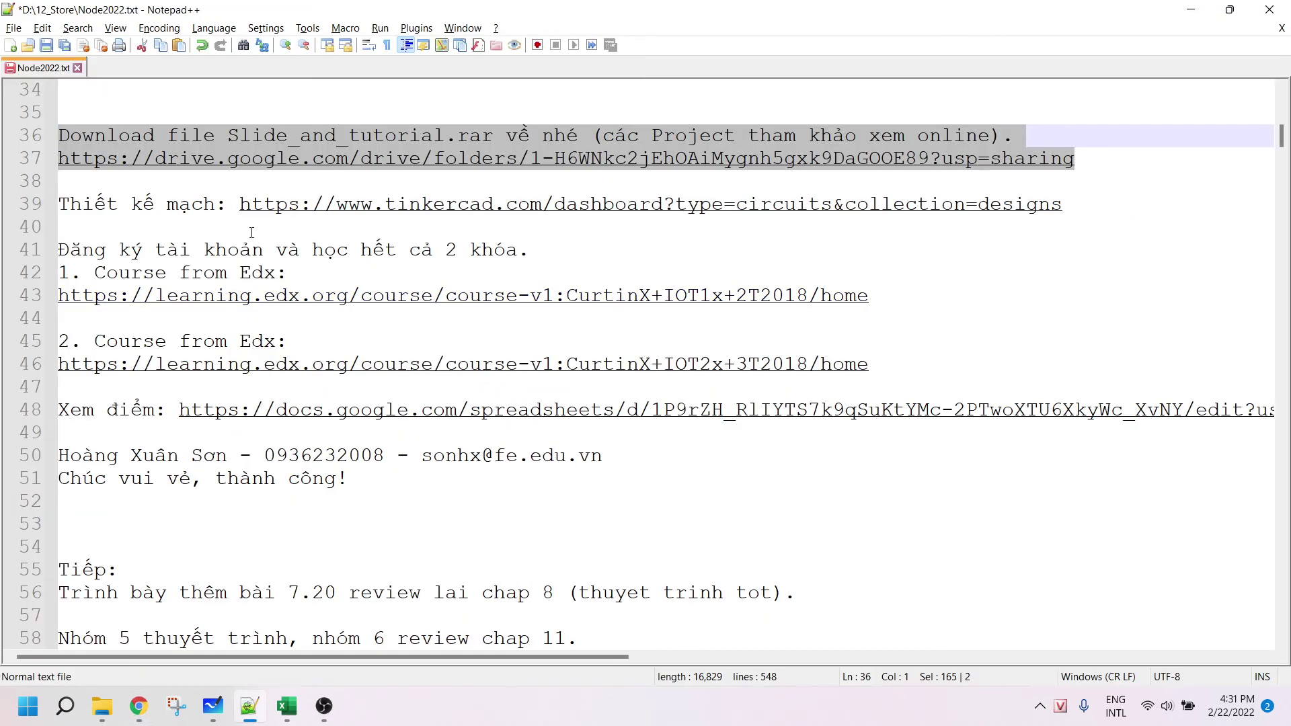
left_click(226, 232)
left_click_drag(1076, 205, 28, 211)
key("ctrl+c")
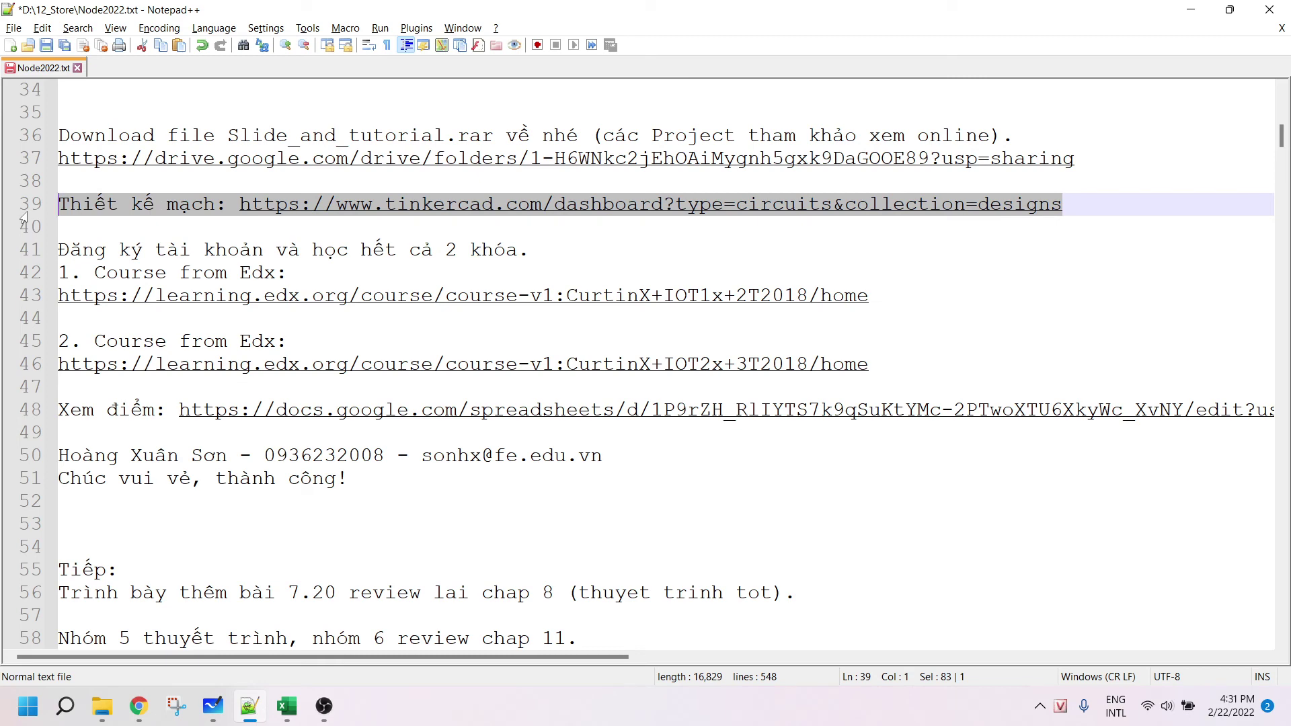
Go back to the Google Meet call and send the copied "Thiết kế mạch" line with its Tinkercad link in the chat.
key("alt+Tab")
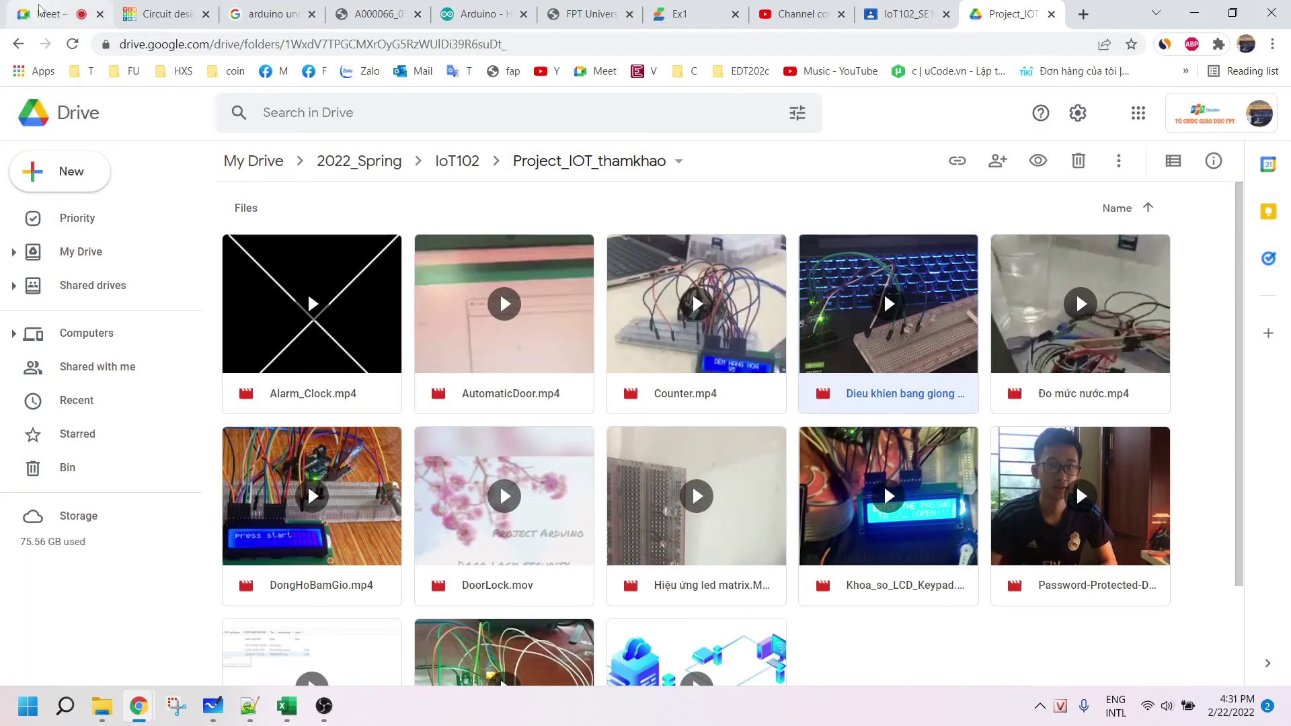
key("ctrl+1")
key("ctrl+v")
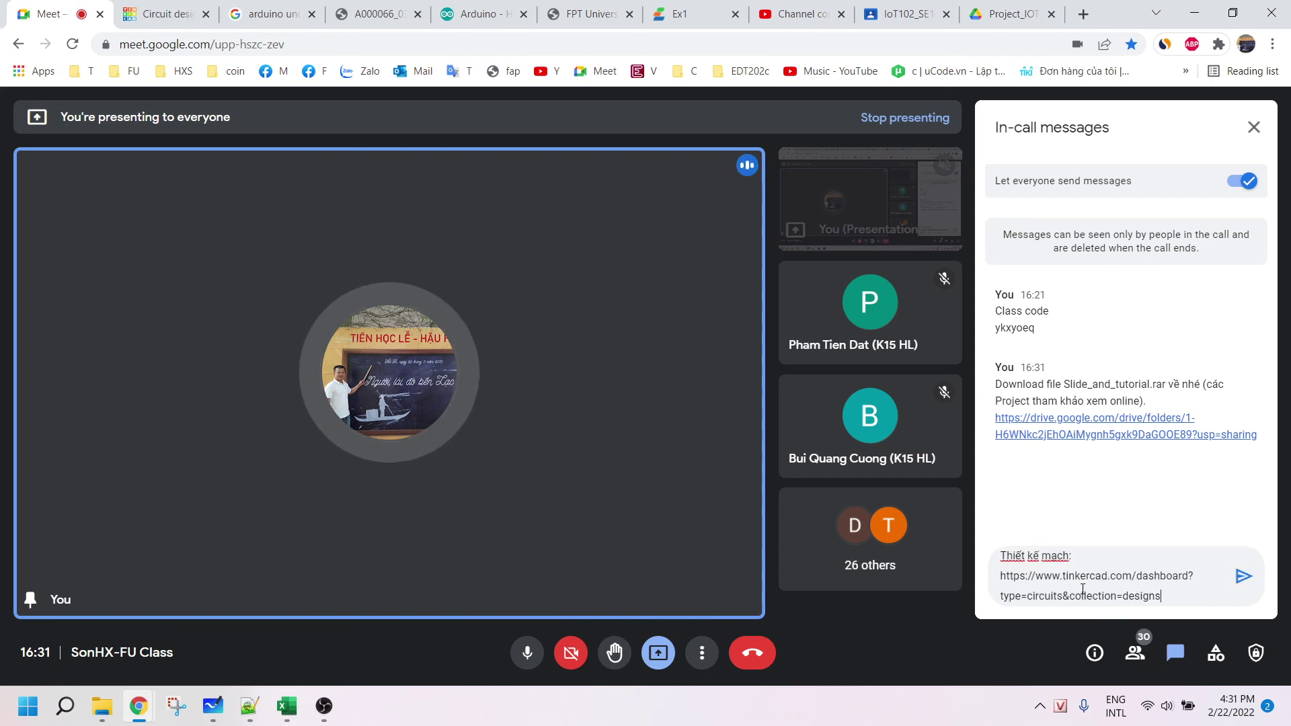
key("Return")
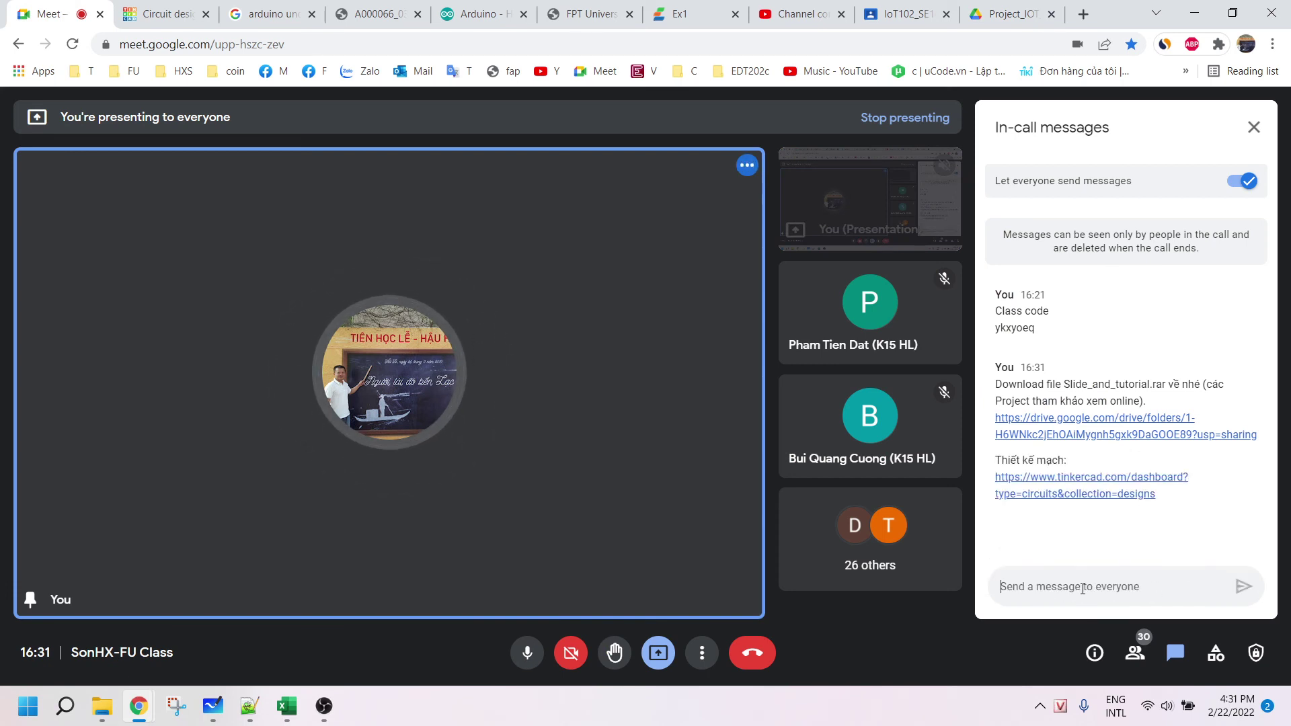
Open the Tinkercad link from the call chat and view the recent 3D designs on the dashboard home page.
left_click(1081, 482)
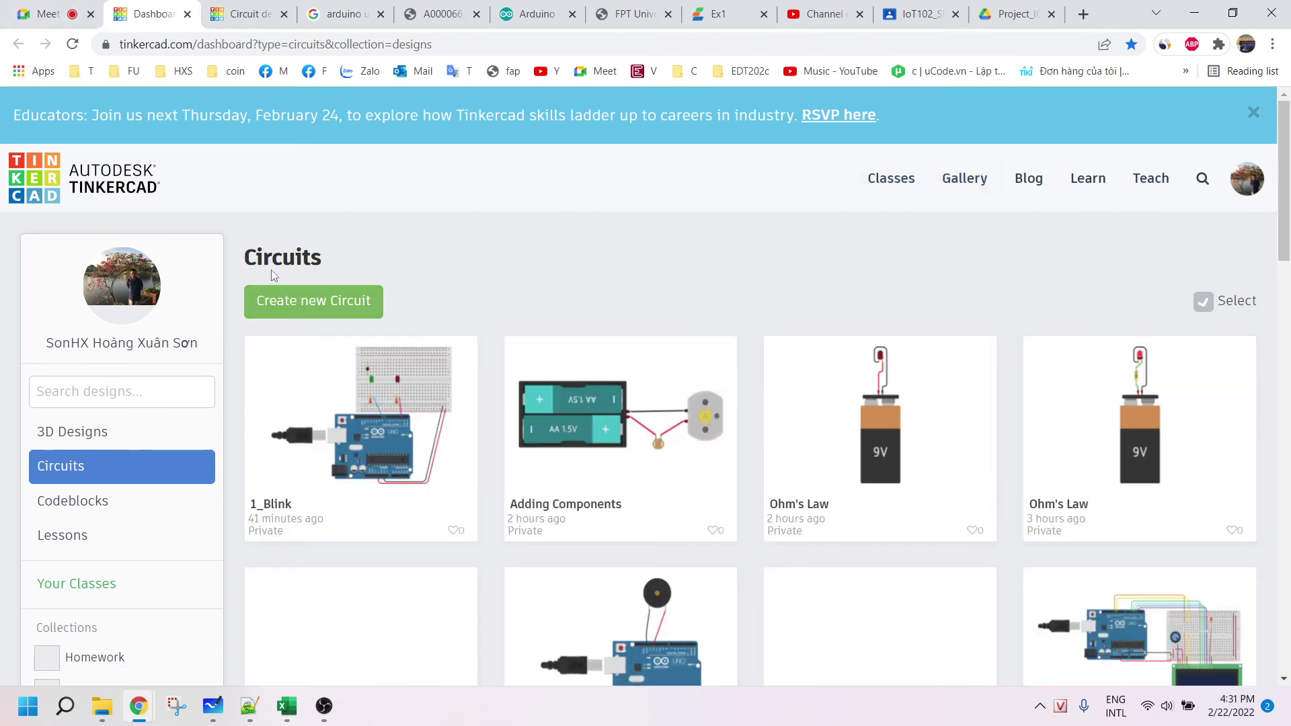
left_click(78, 190)
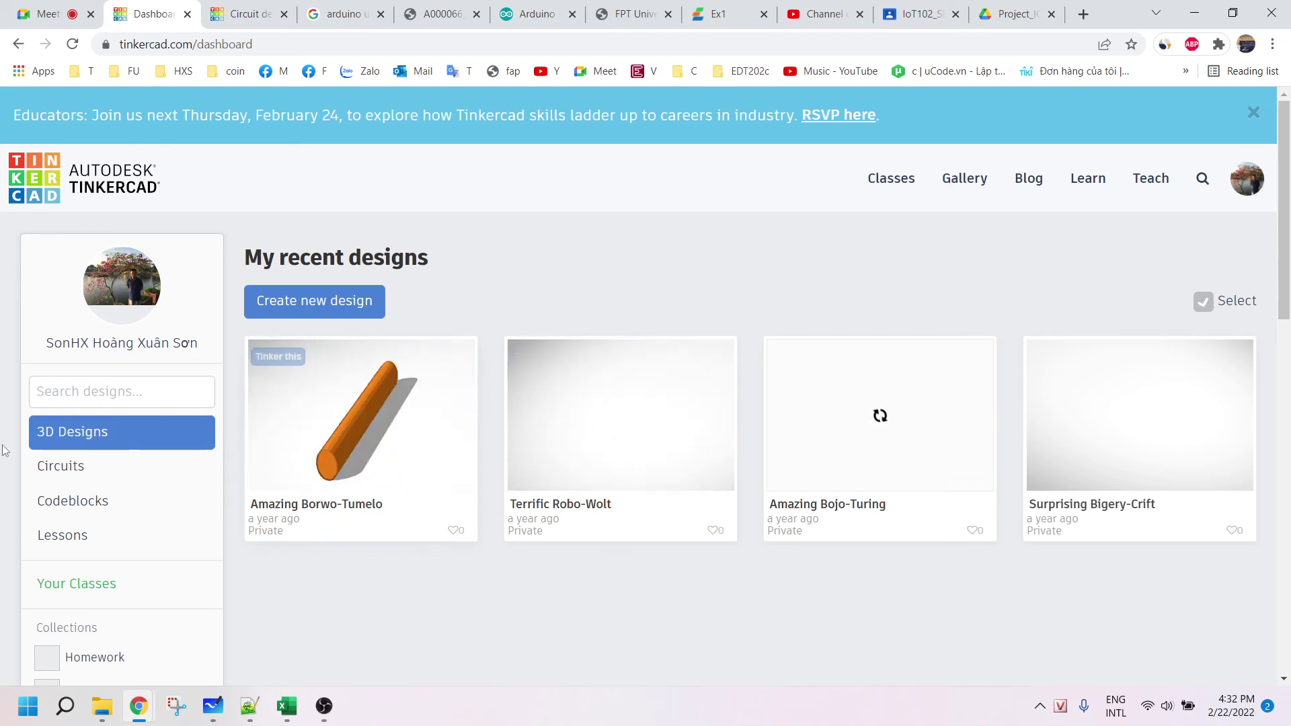
scroll(557, 447, "down", 5)
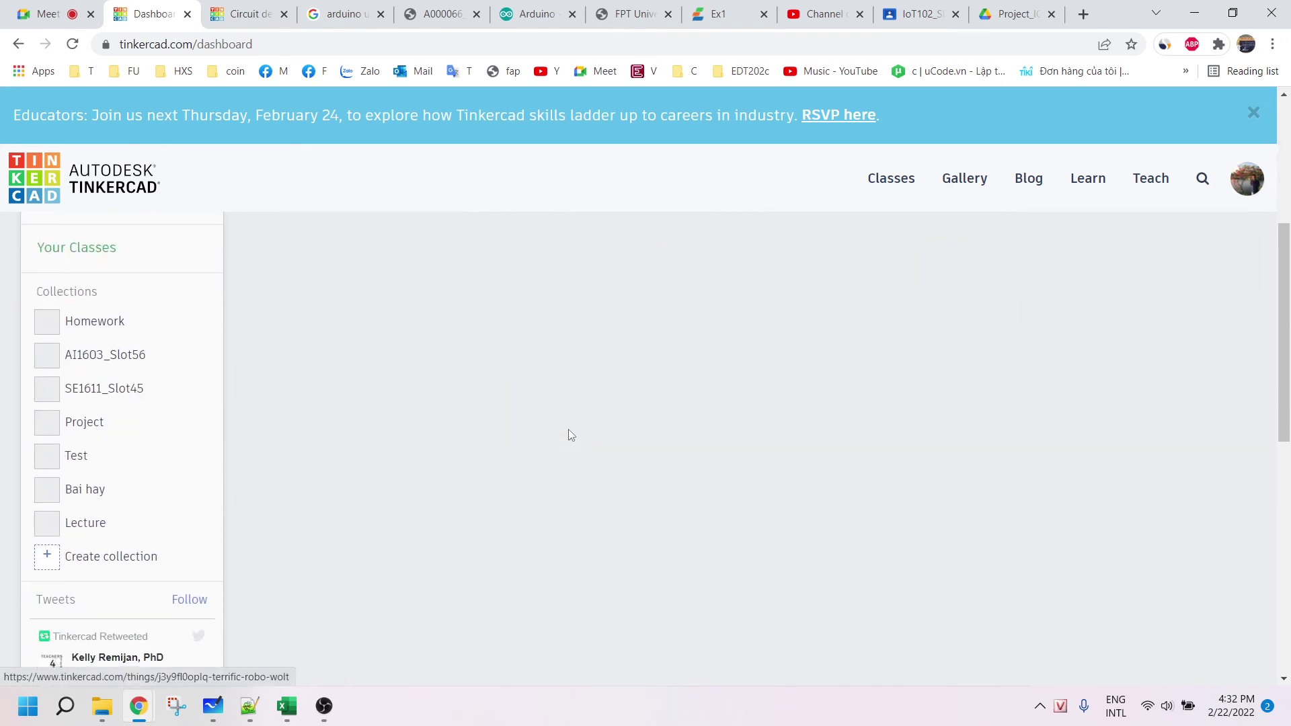
scroll(568, 435, "up", 5)
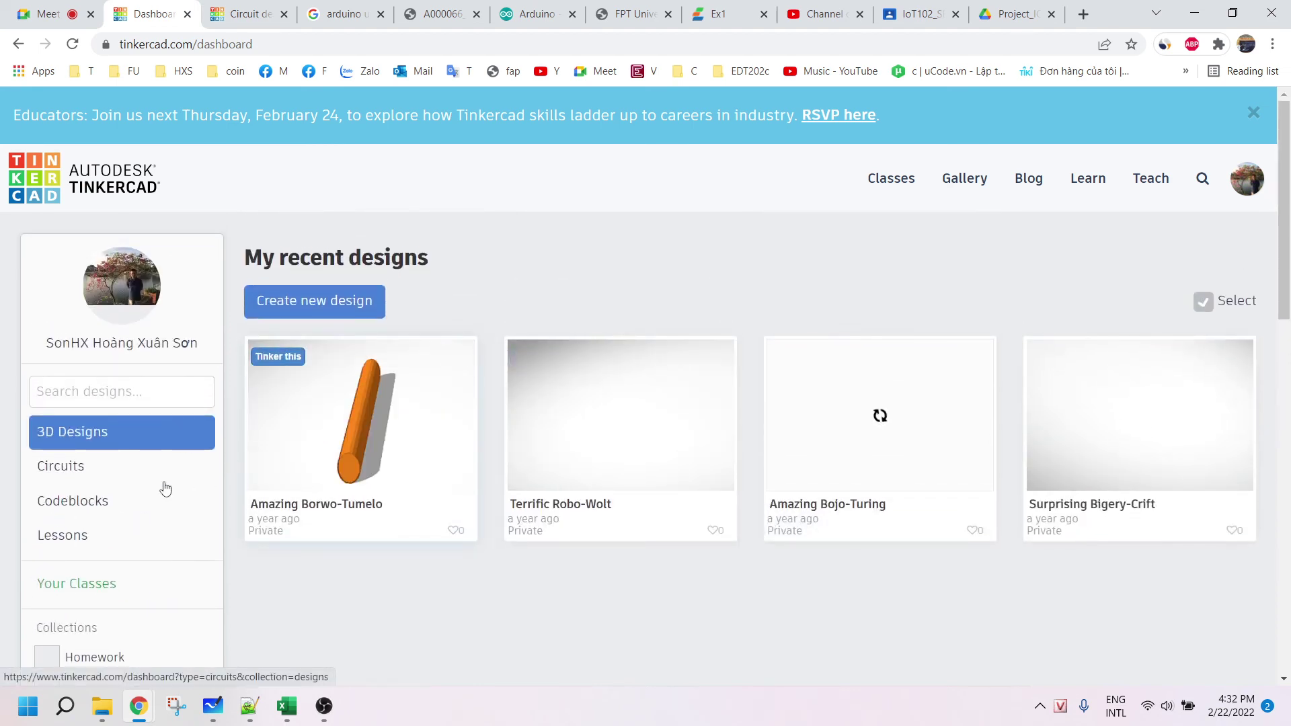
Look through the dashboard's Circuits, Codeblocks and Lessons sections, finishing back on Circuits.
left_click(64, 471)
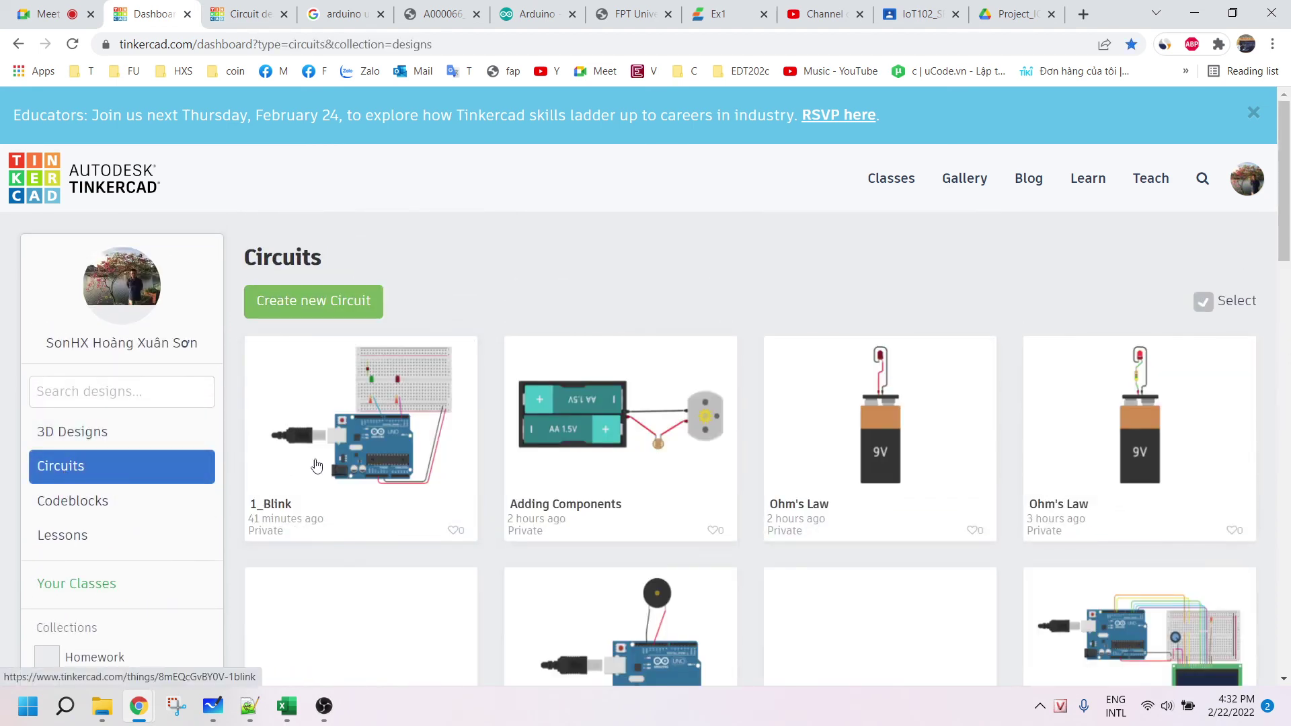
left_click(70, 512)
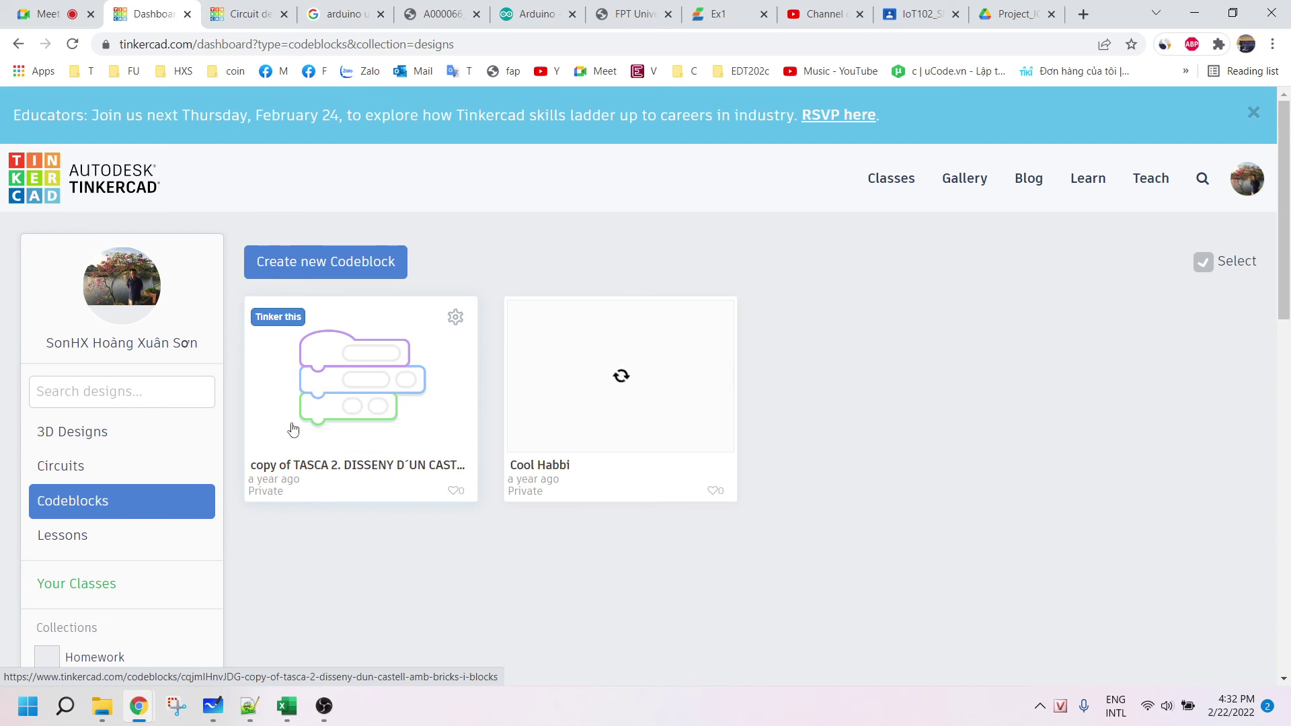
left_click(58, 536)
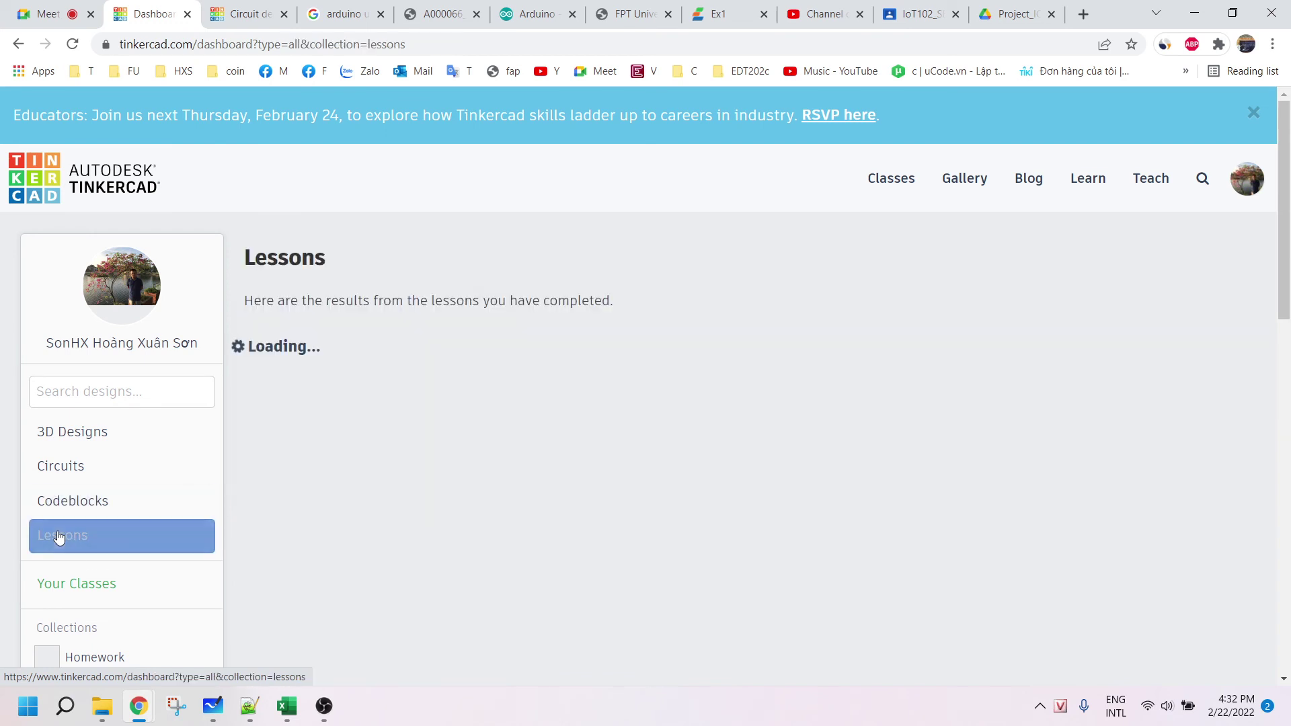
left_click(67, 469)
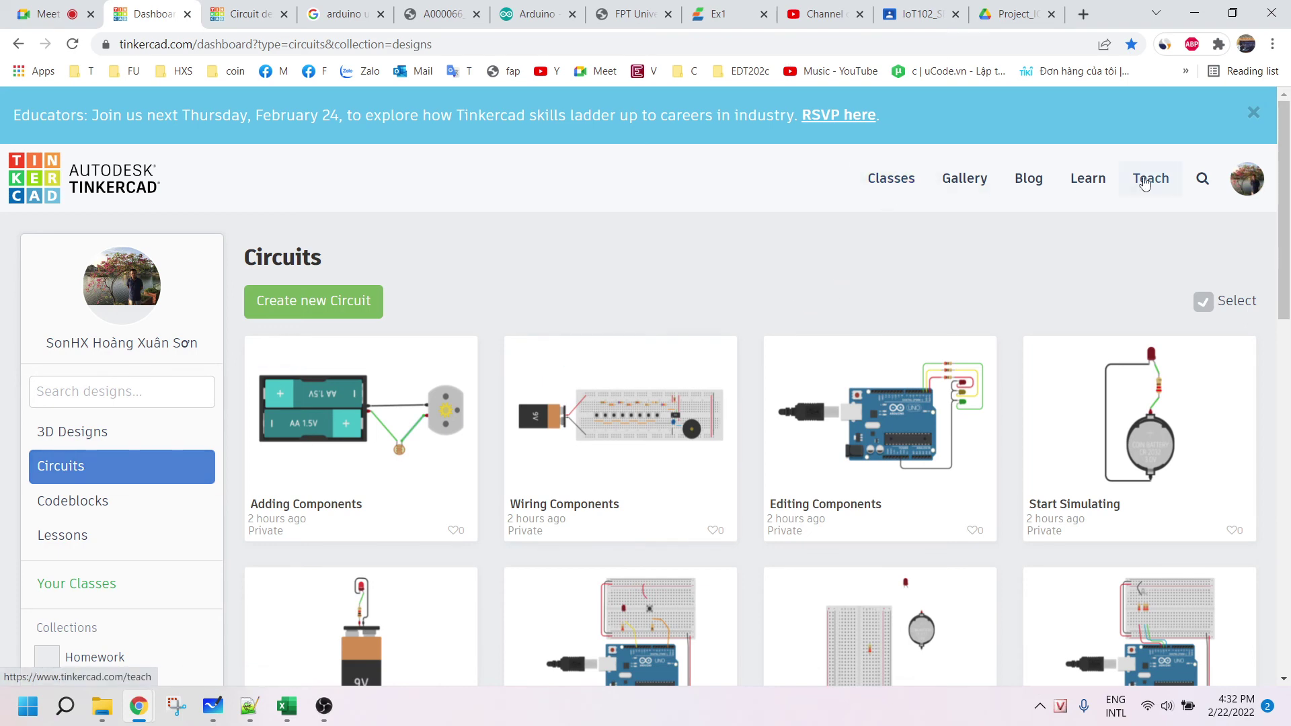
Open the Tinkercad Gallery, restrict it to Circuits and browse the staff favorites.
left_click(967, 179)
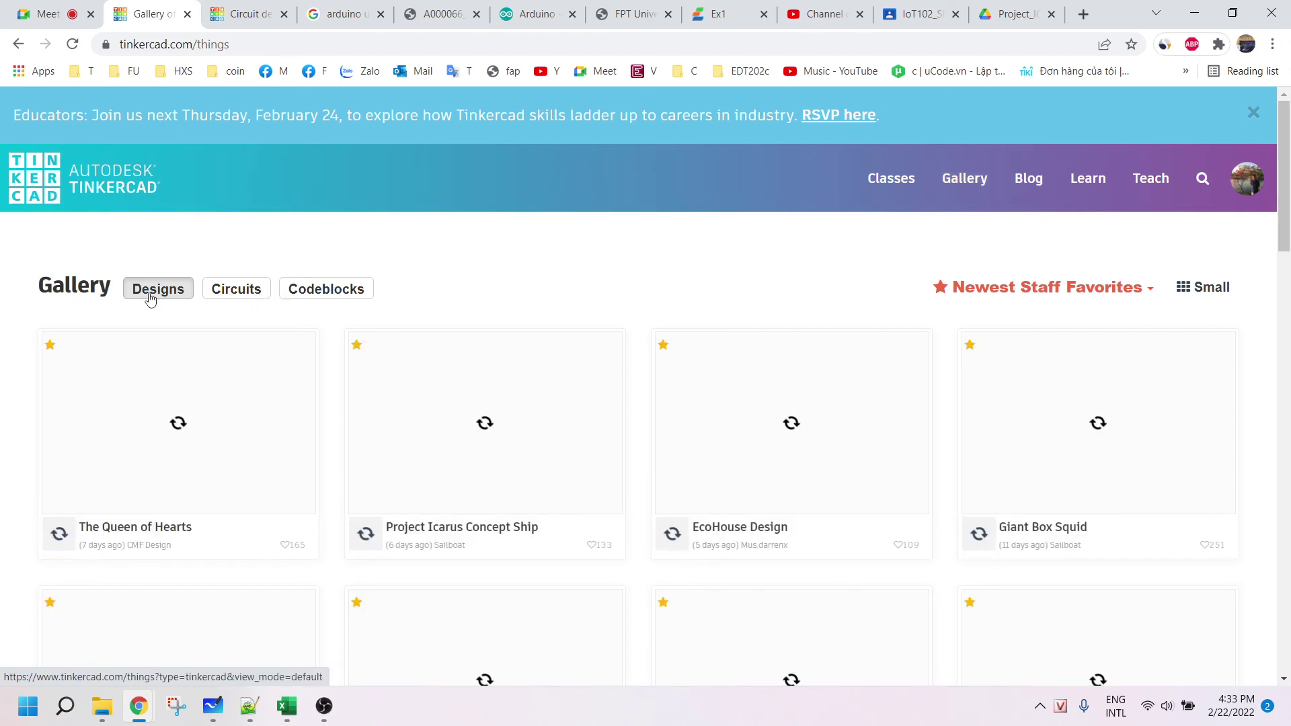
left_click(240, 299)
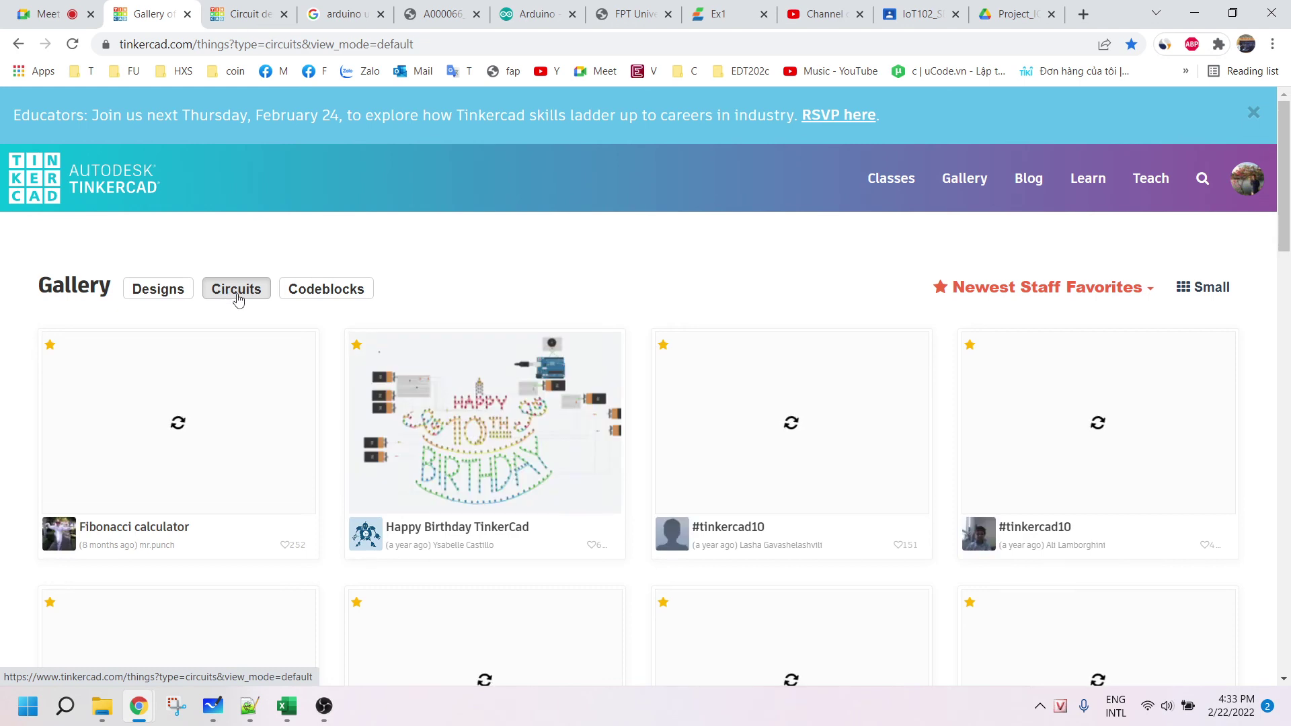
scroll(703, 422, "down", 3)
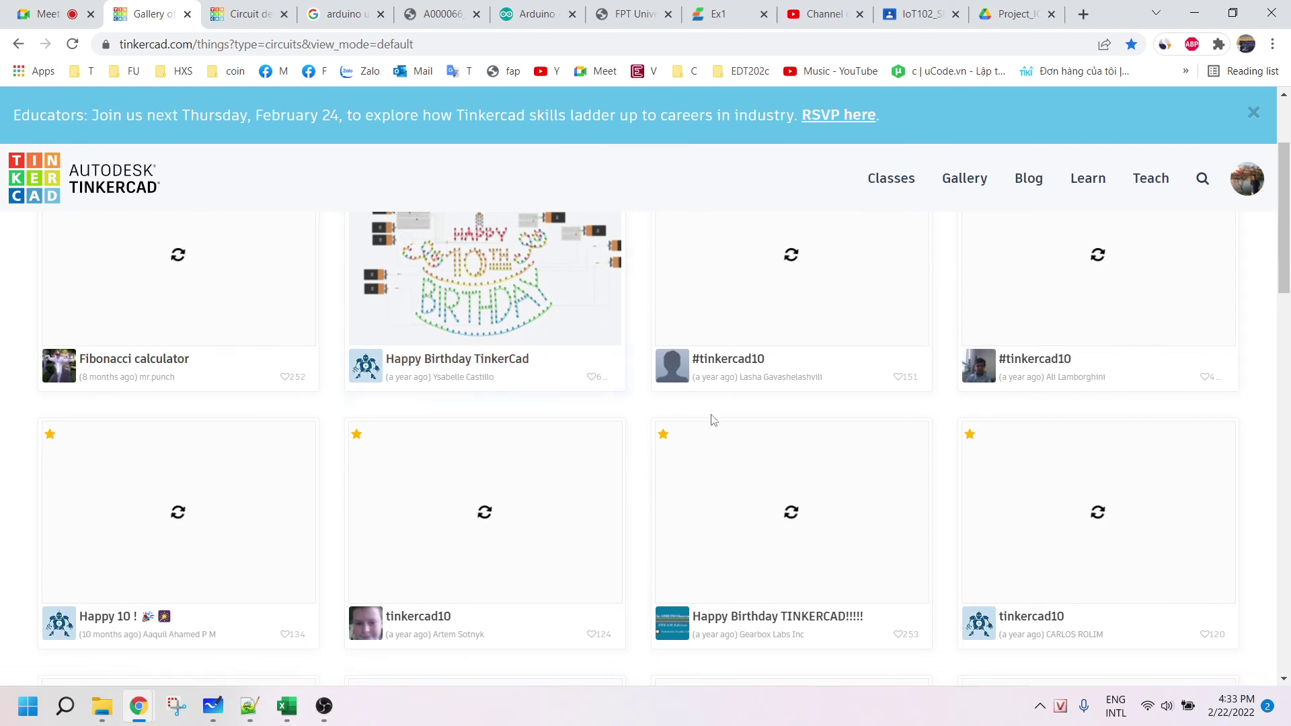
scroll(709, 421, "up", 3)
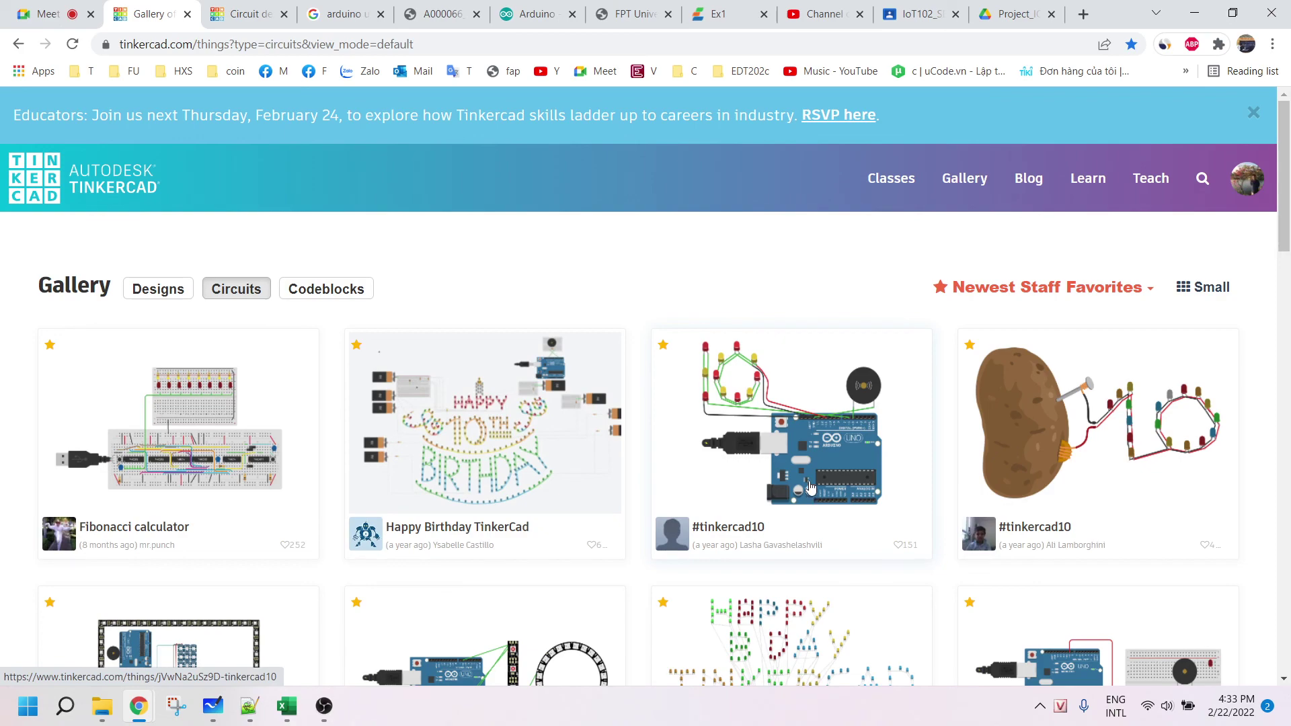
View the details of the "Happy 10th Anniversary!" circuit in the gallery and close them again.
scroll(809, 496, "down", 3)
scroll(474, 481, "down", 2)
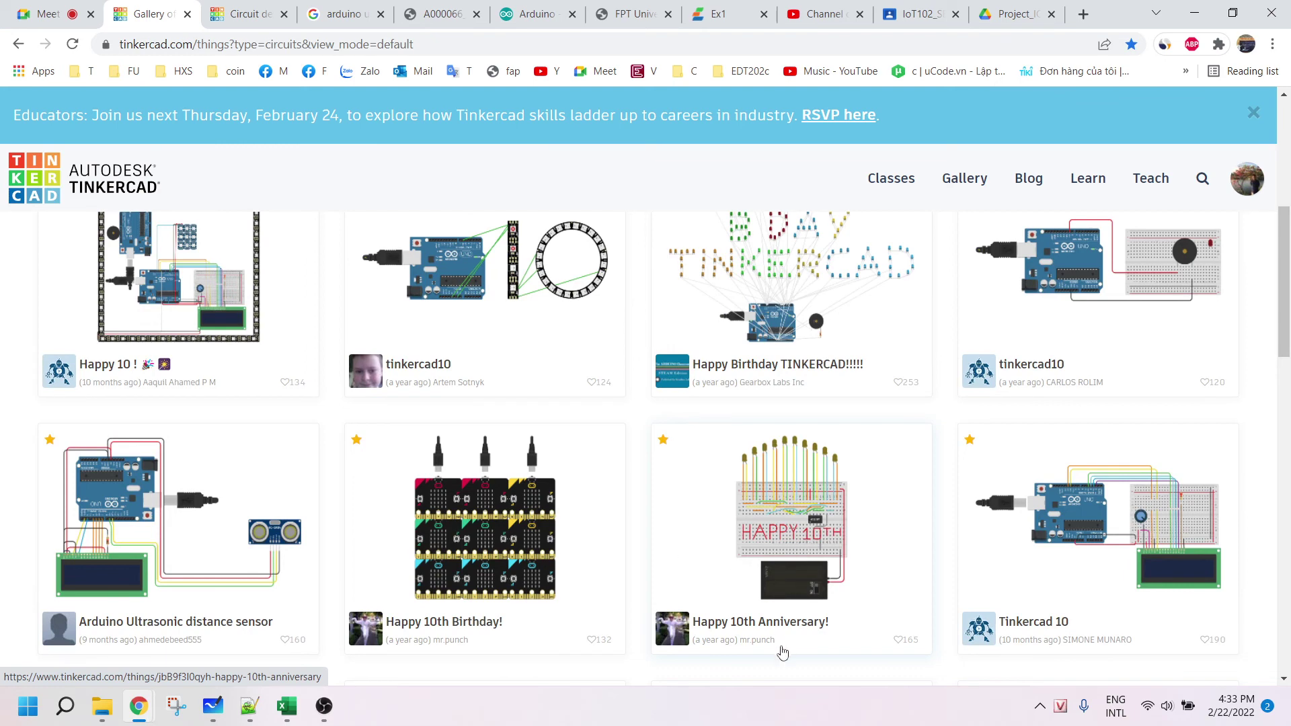
left_click(801, 548)
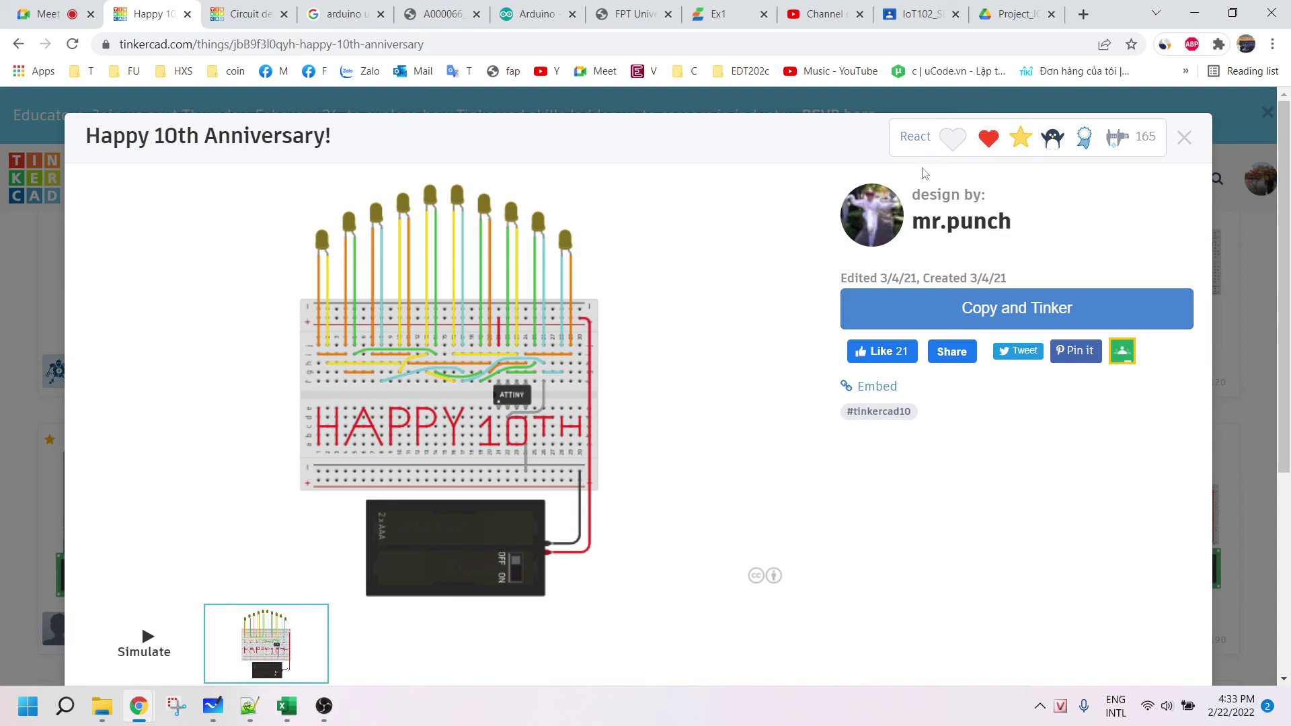
left_click(1184, 138)
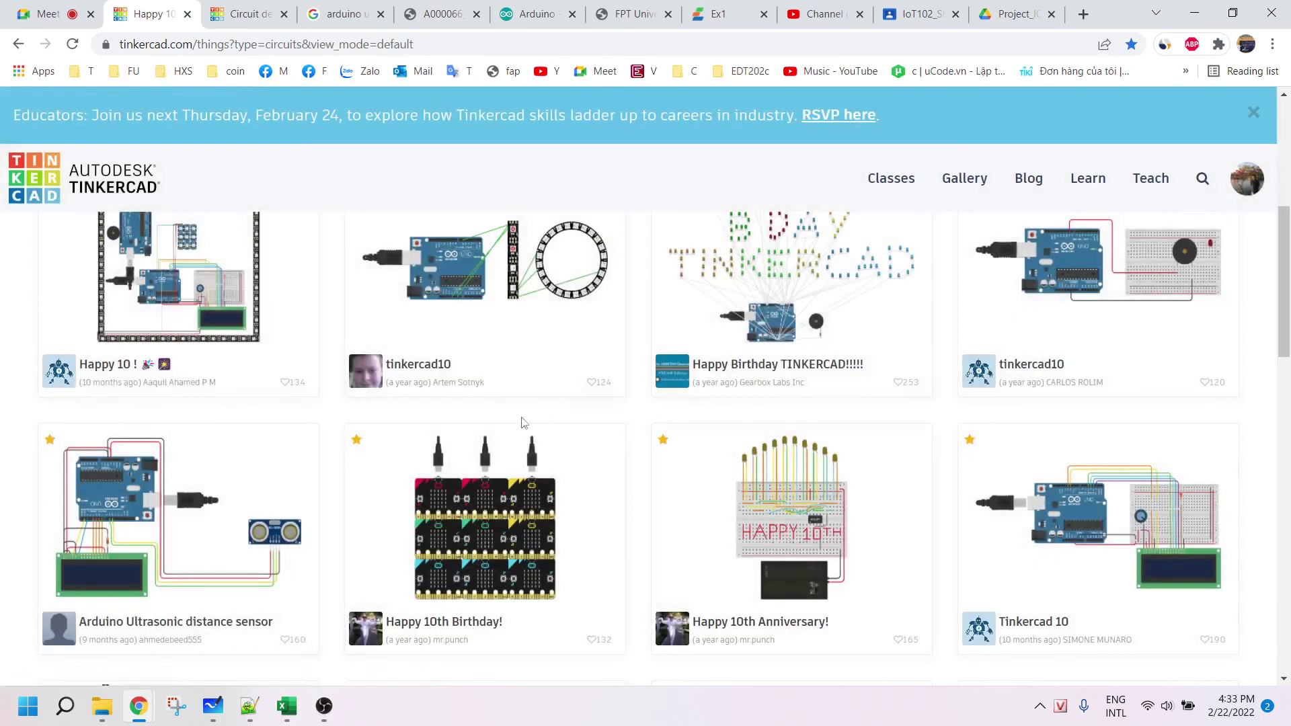
Make an editable copy of the gallery's "#tinkercad10" circuit with the Arduino Uno and buzzer, and run its simulation briefly.
scroll(309, 528, "up", 4)
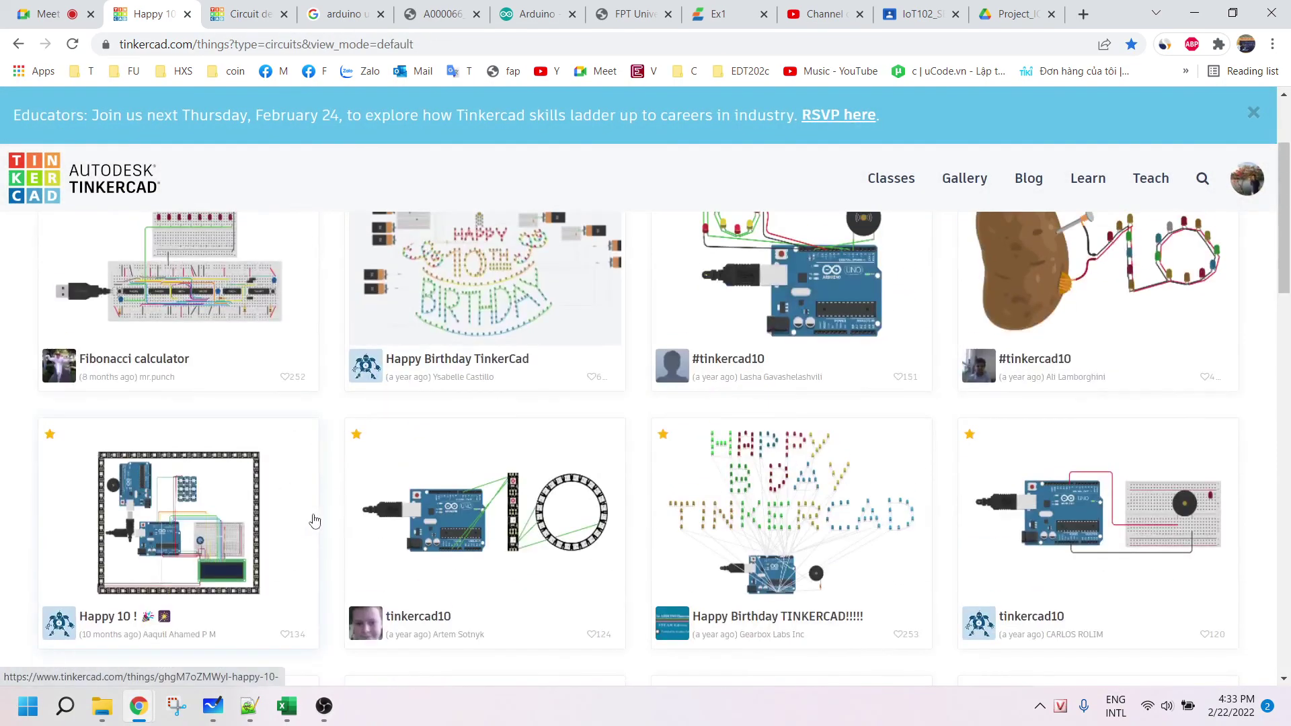
scroll(676, 525, "up", 3)
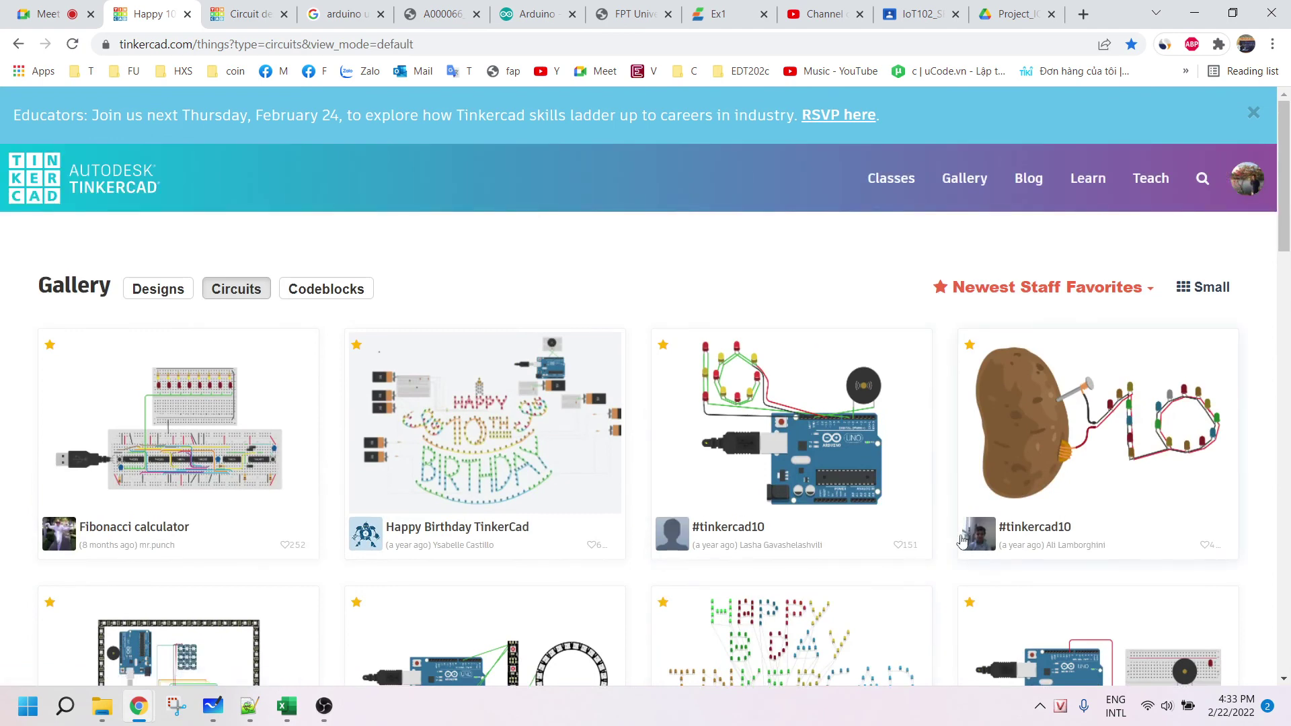
left_click(862, 458)
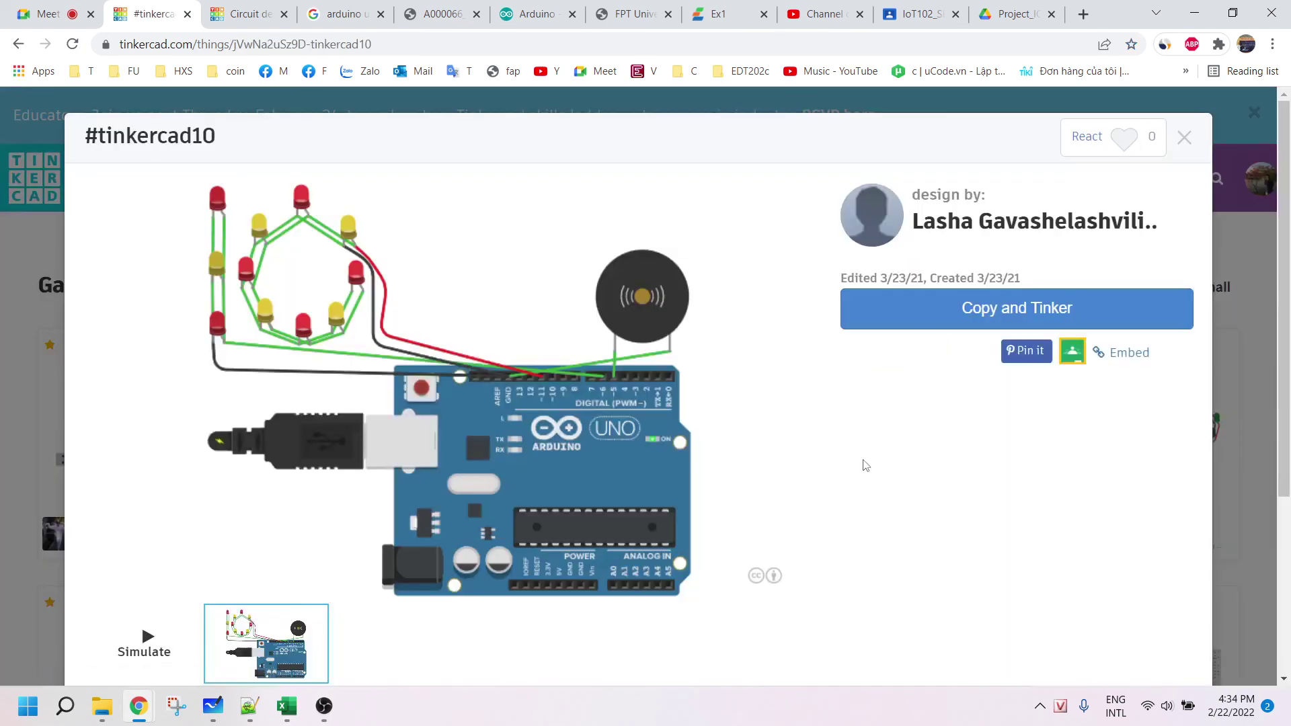
left_click(1027, 312)
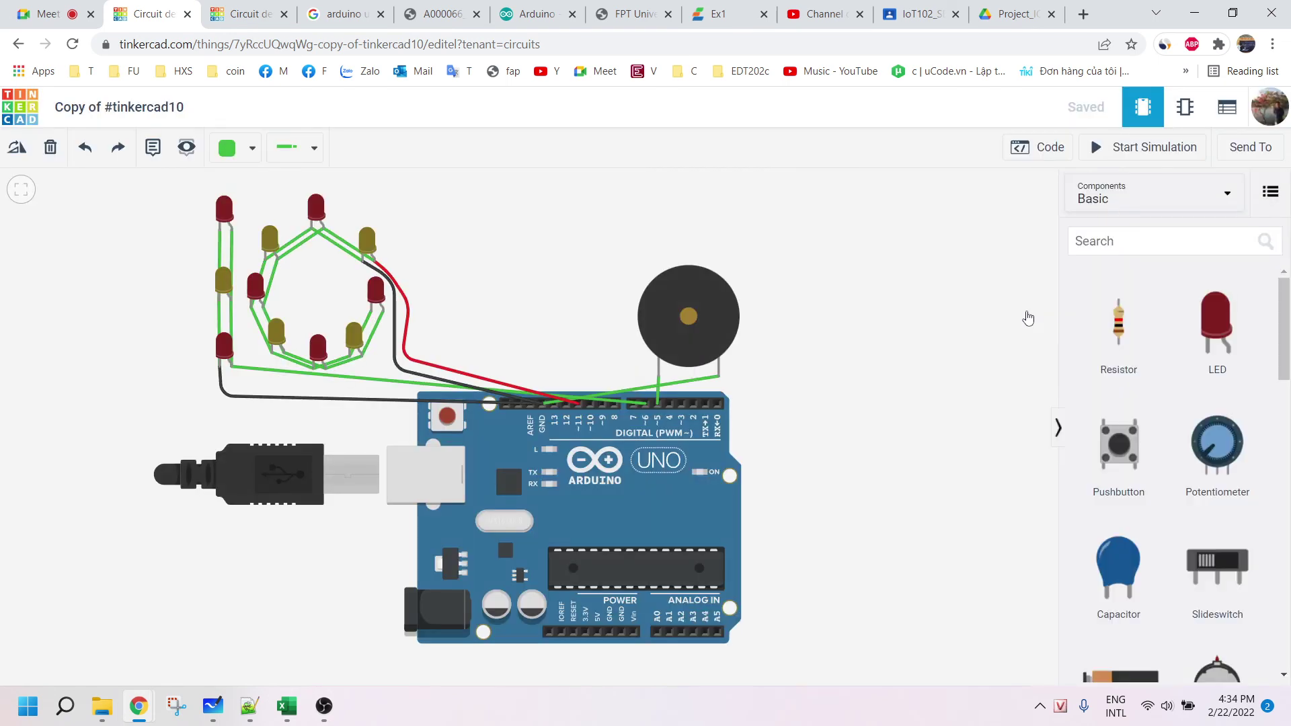
left_click(1111, 152)
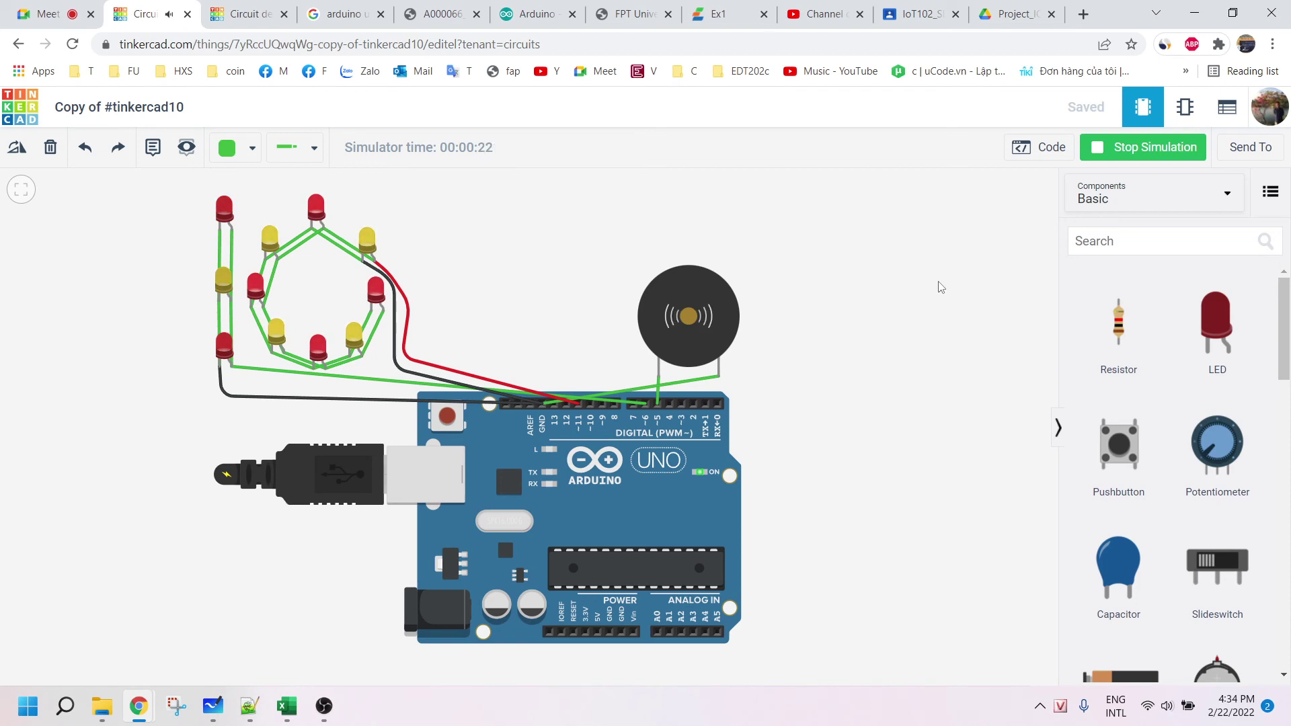
left_click(1160, 149)
Examine the copied circuit's Arduino code, from the speaker pin and notes to the loop function, and its wiring, closing the code editor at the end.
left_click(1049, 149)
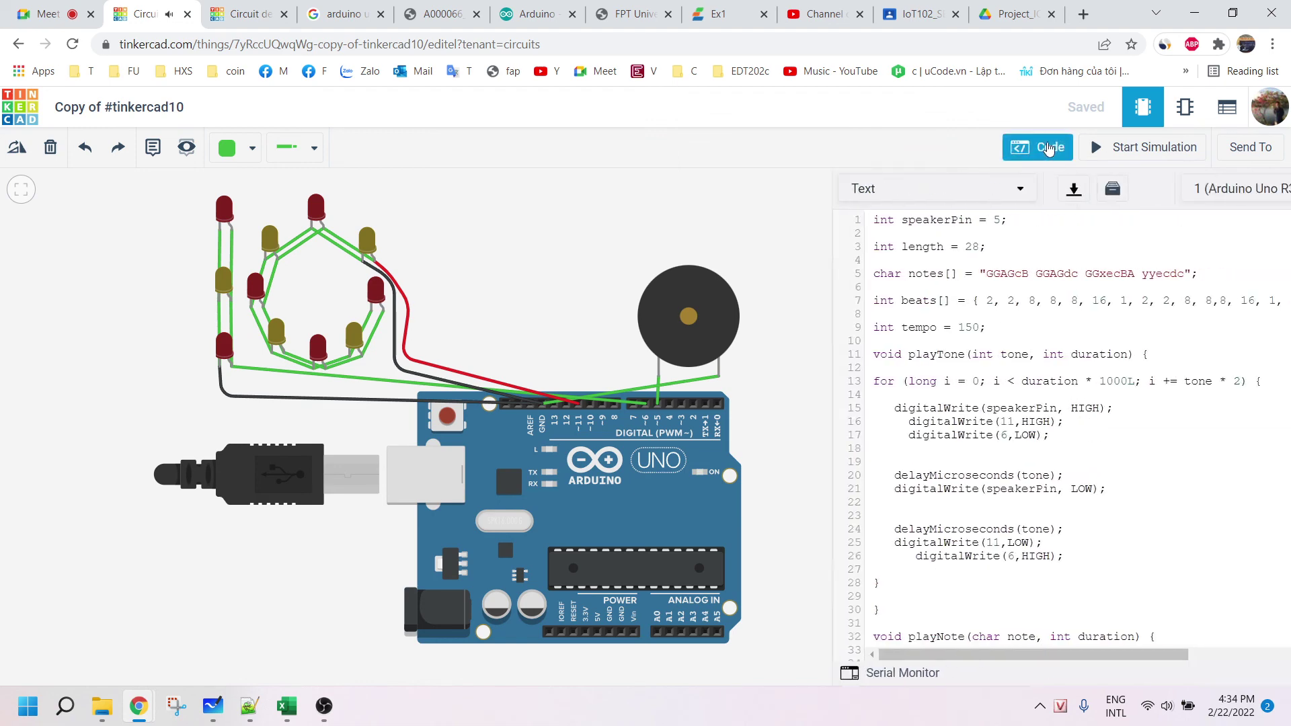
scroll(1031, 372, "down", 10)
scroll(1031, 372, "down", 3)
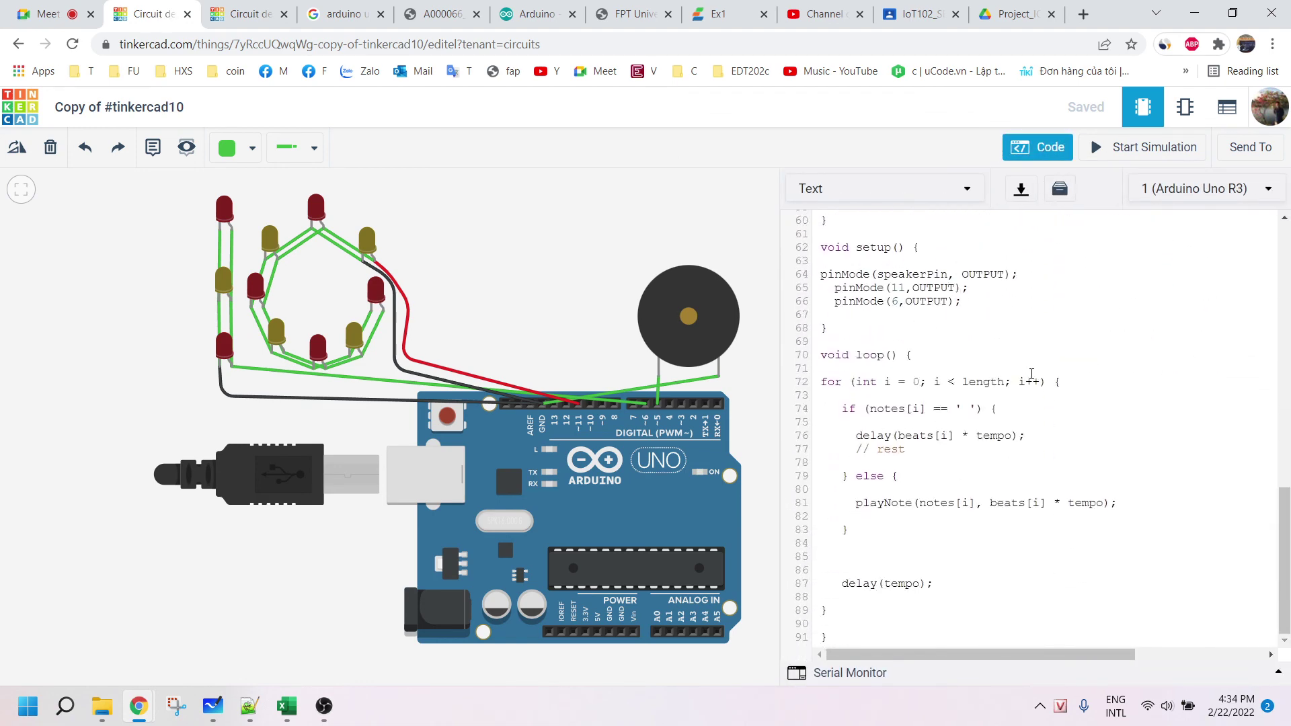
scroll(1030, 374, "up", 12)
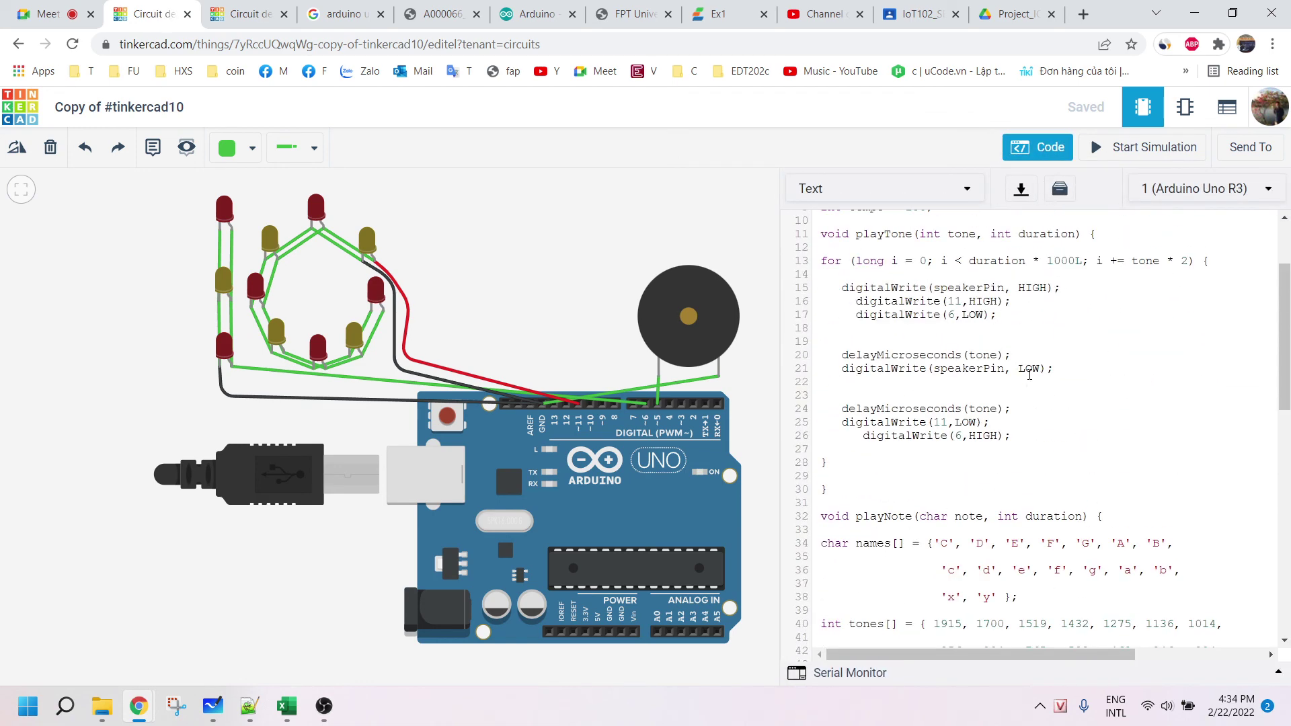
scroll(1030, 374, "down", 5)
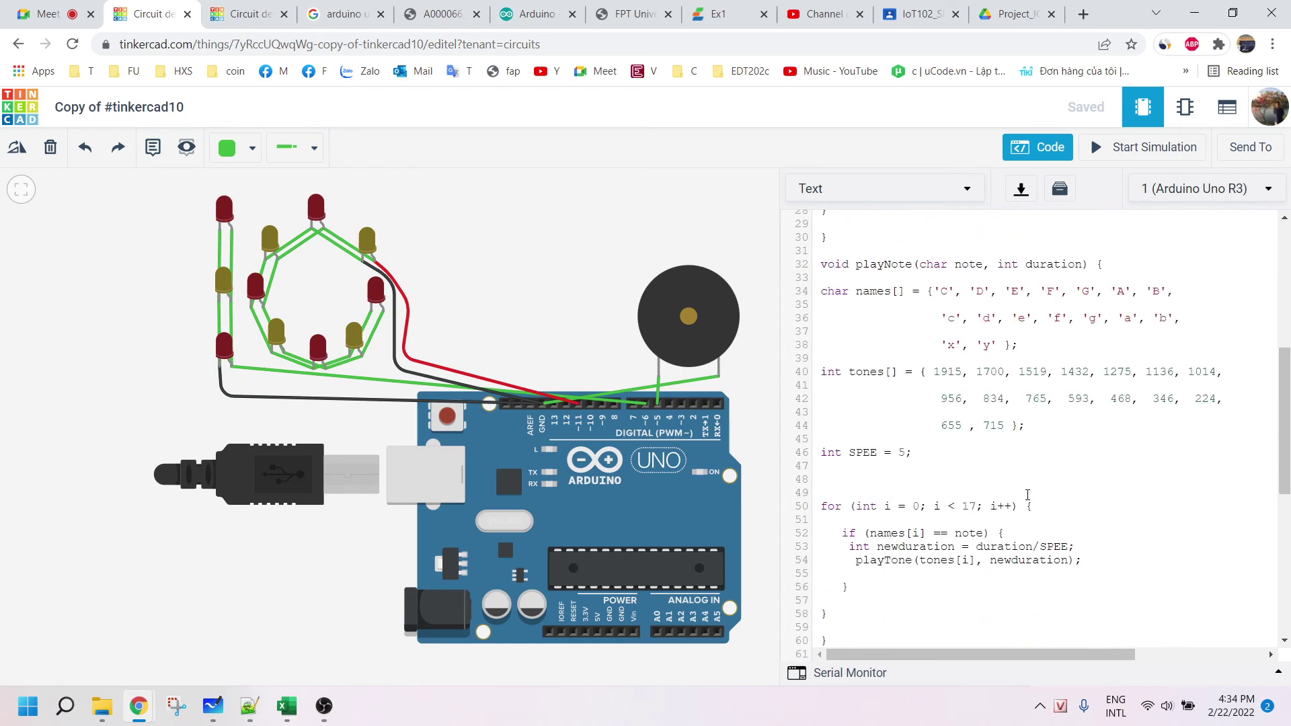
scroll(1028, 495, "up", 6)
scroll(958, 435, "up", 1)
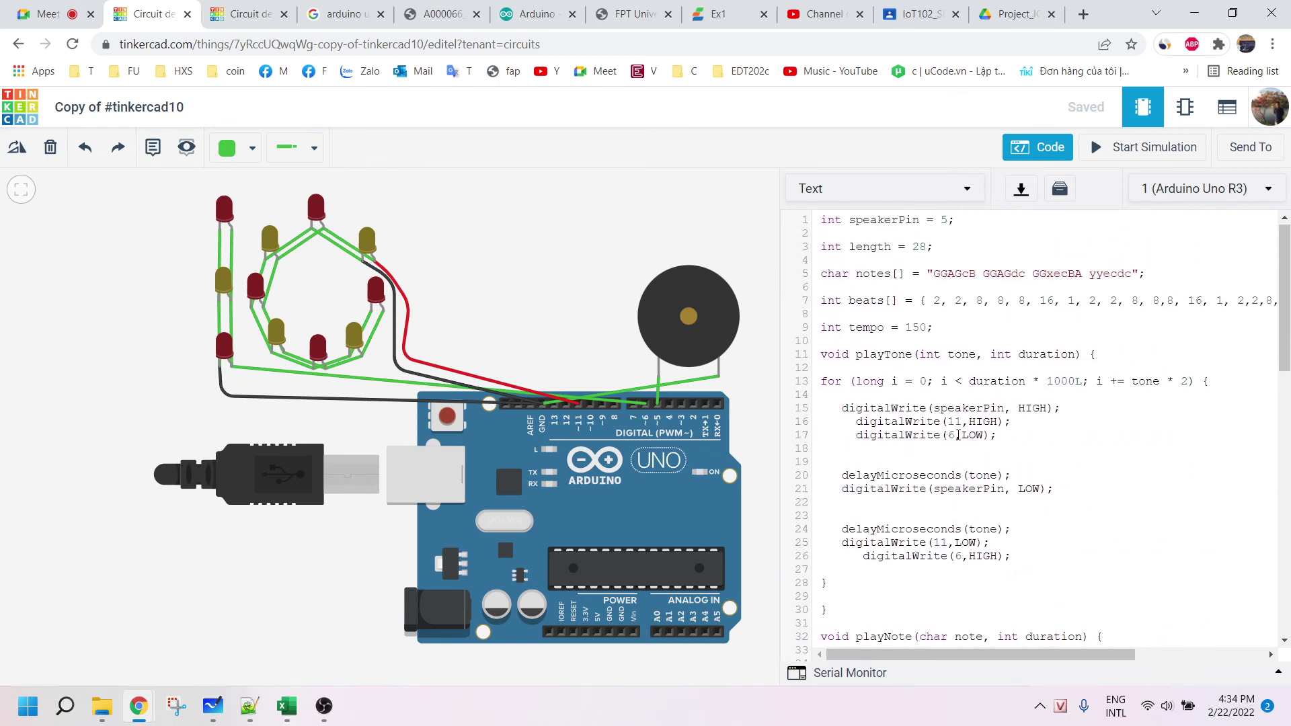
scroll(959, 435, "down", 15)
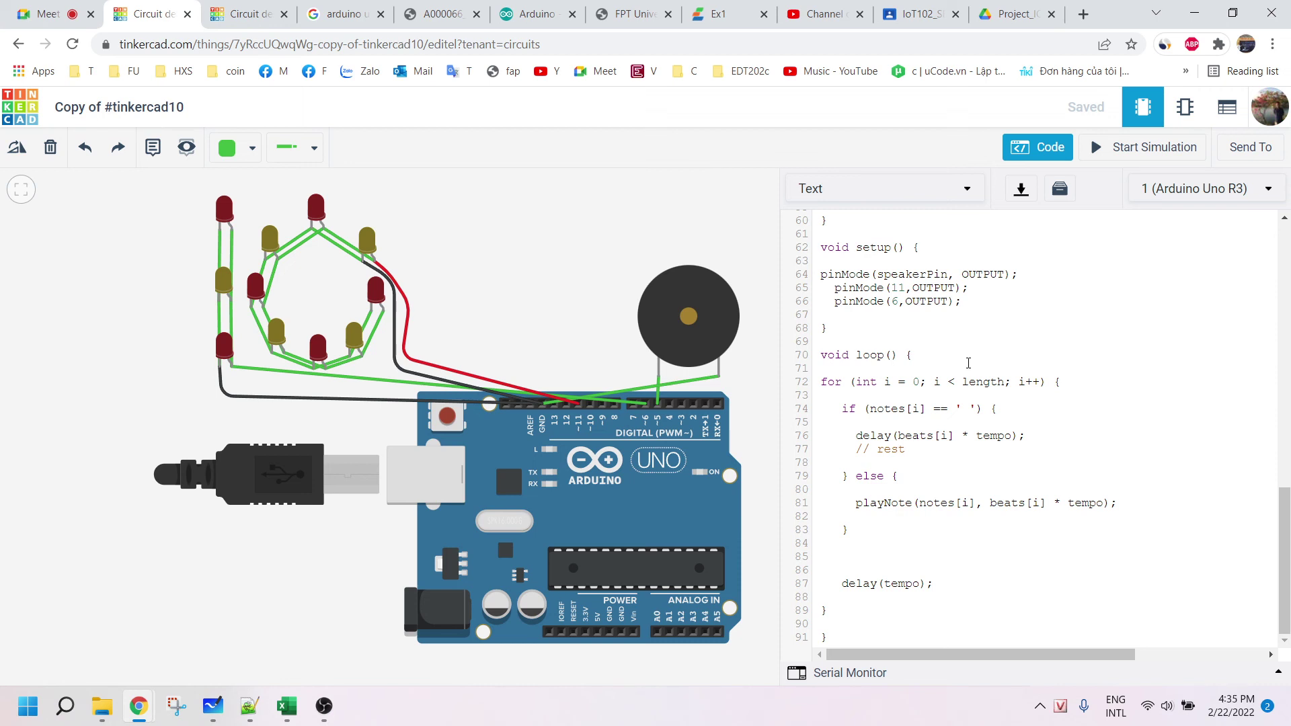
scroll(993, 456, "up", 5)
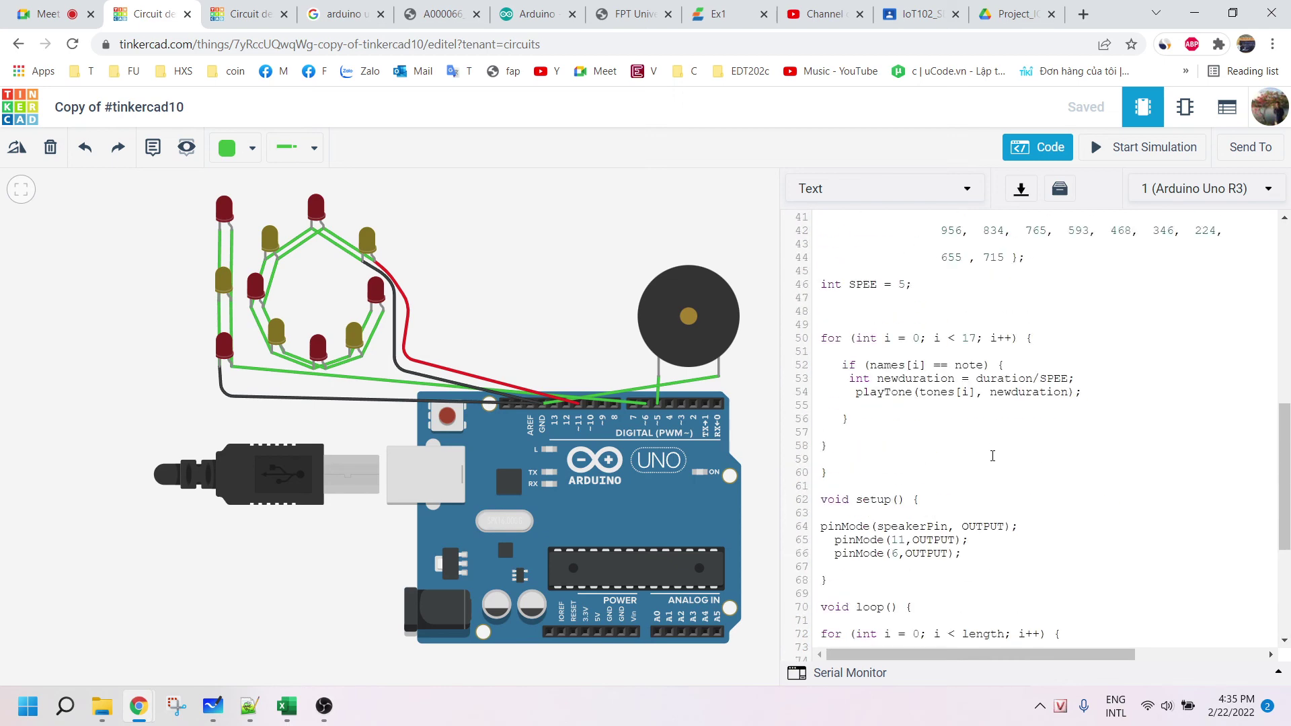
scroll(993, 455, "up", 5)
scroll(993, 456, "up", 5)
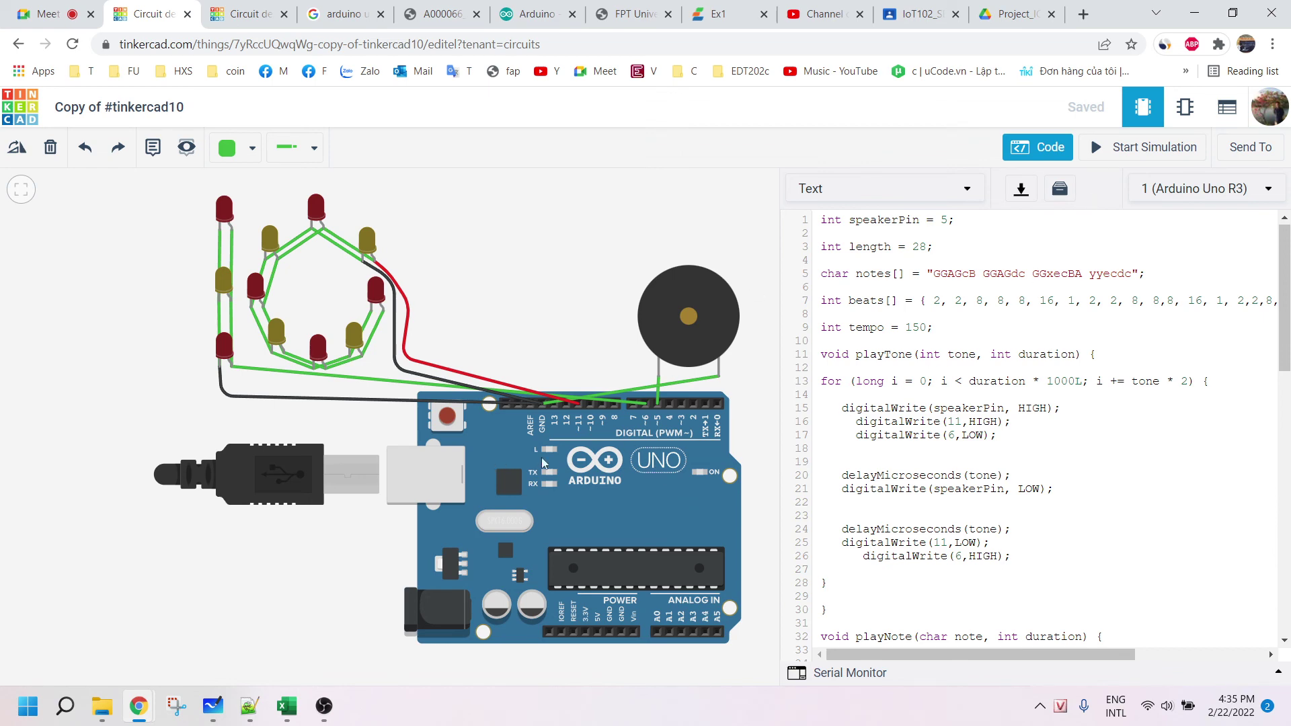
scroll(543, 463, "up", 3)
scroll(698, 477, "down", 5)
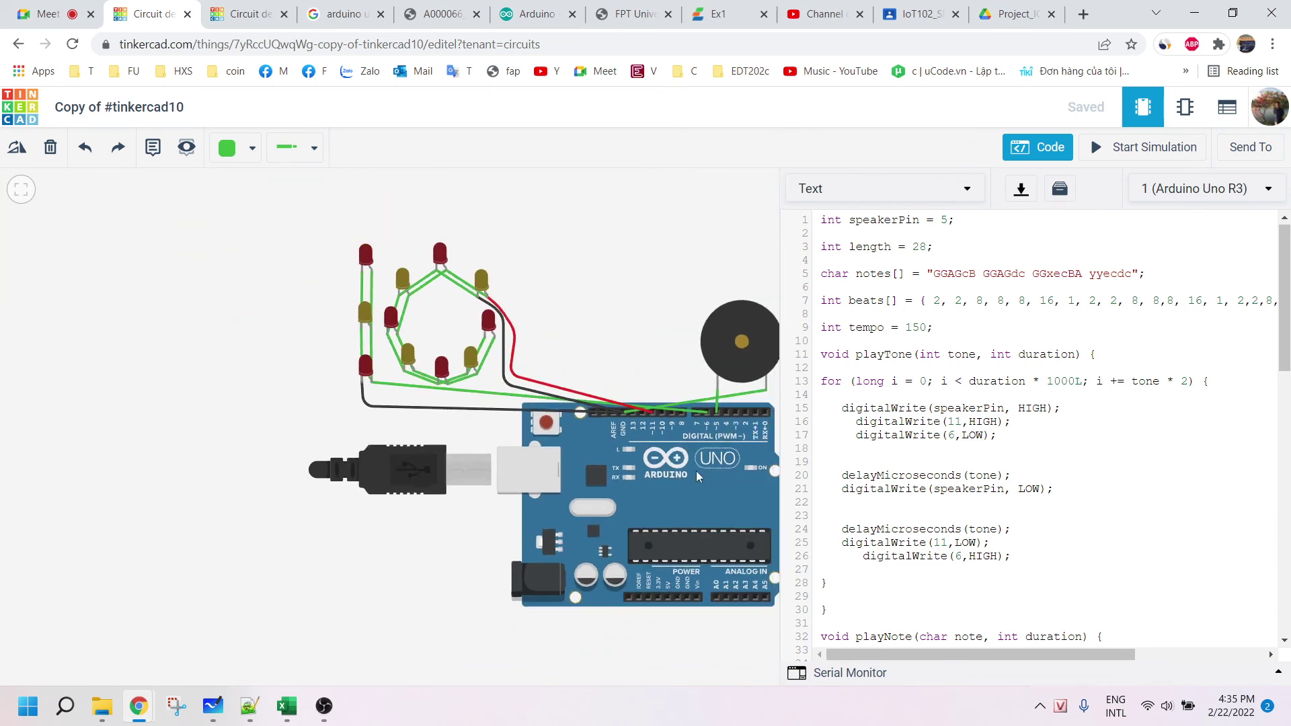
scroll(695, 484, "up", 3)
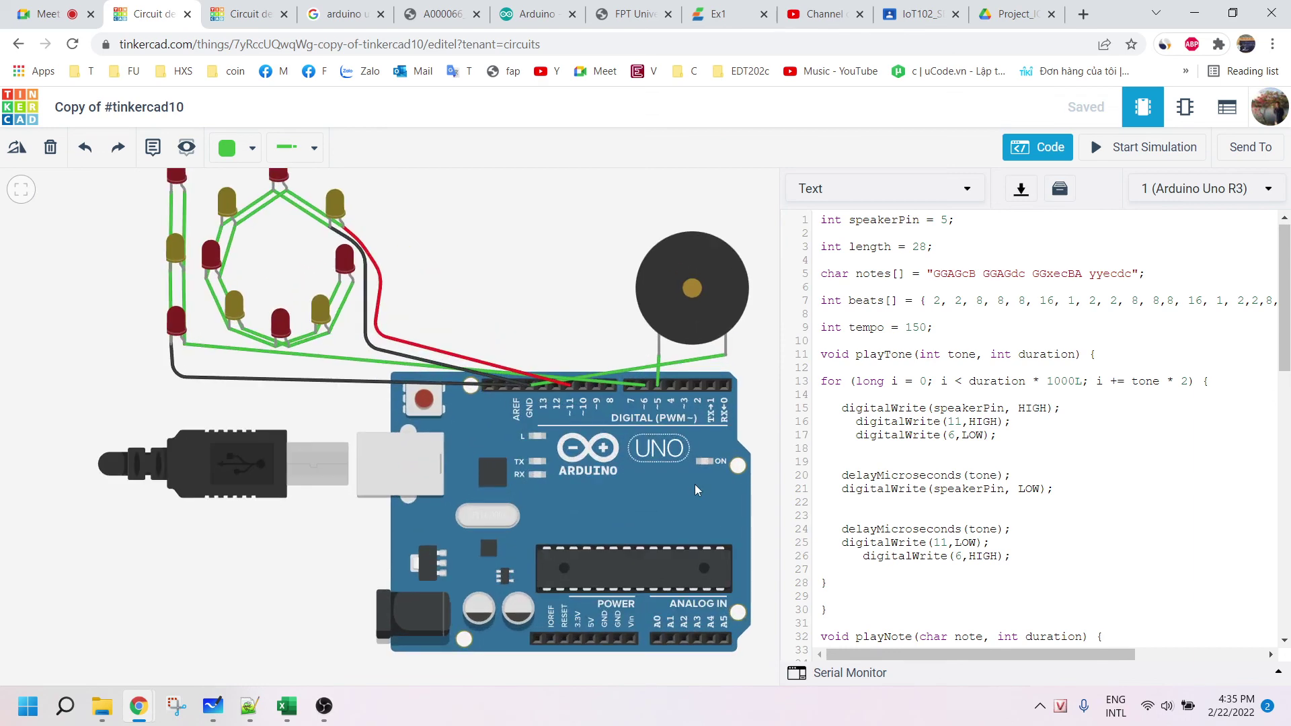
scroll(695, 484, "down", 3)
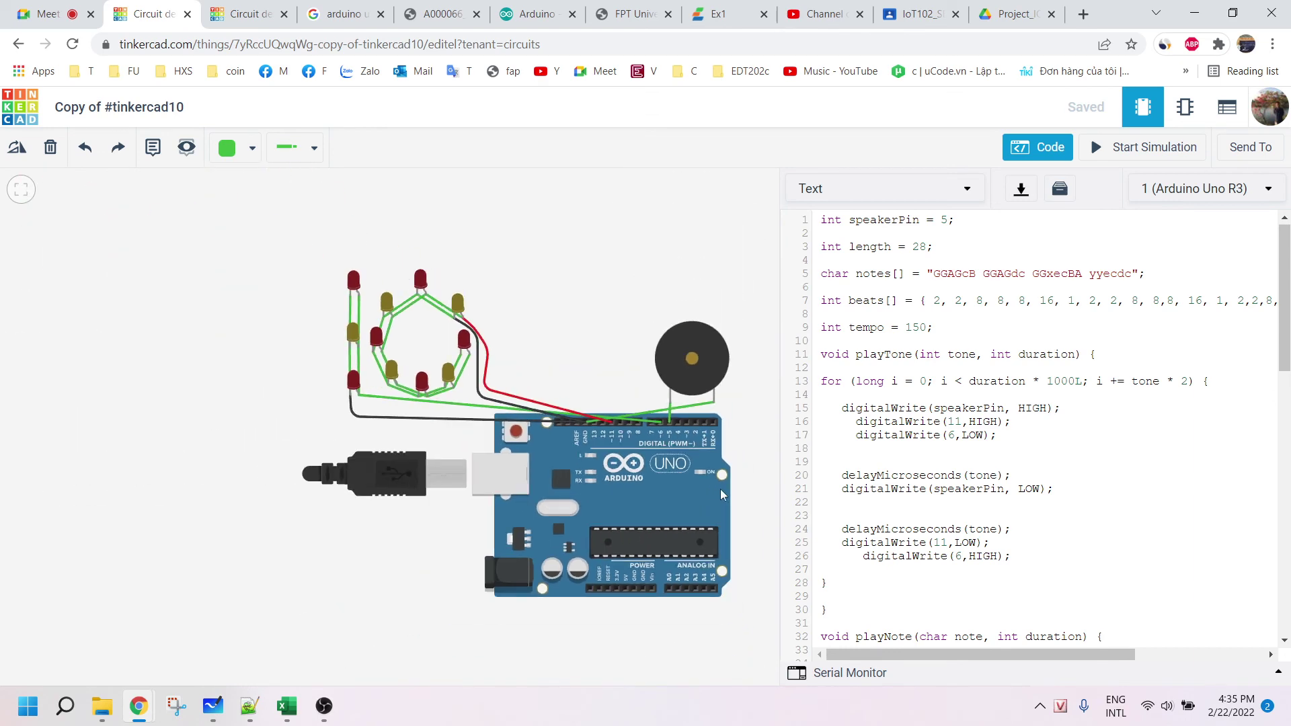
scroll(724, 498, "up", 2)
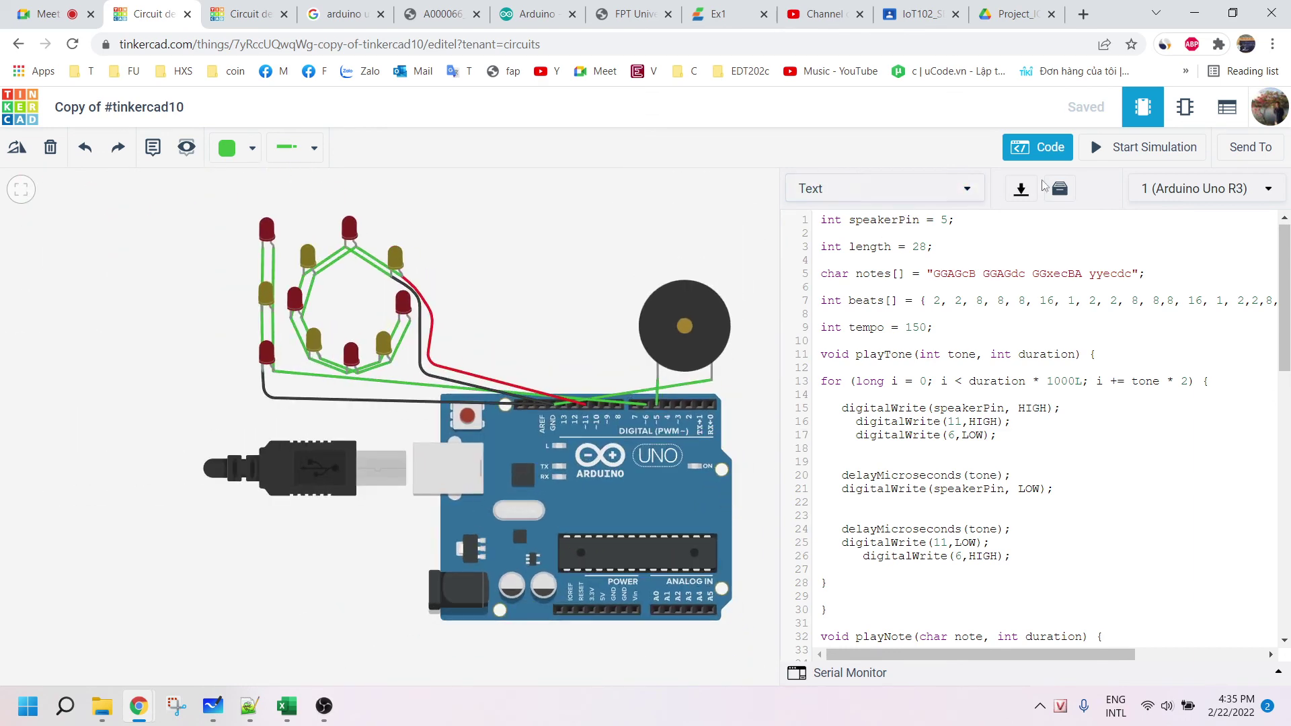
left_click(1054, 152)
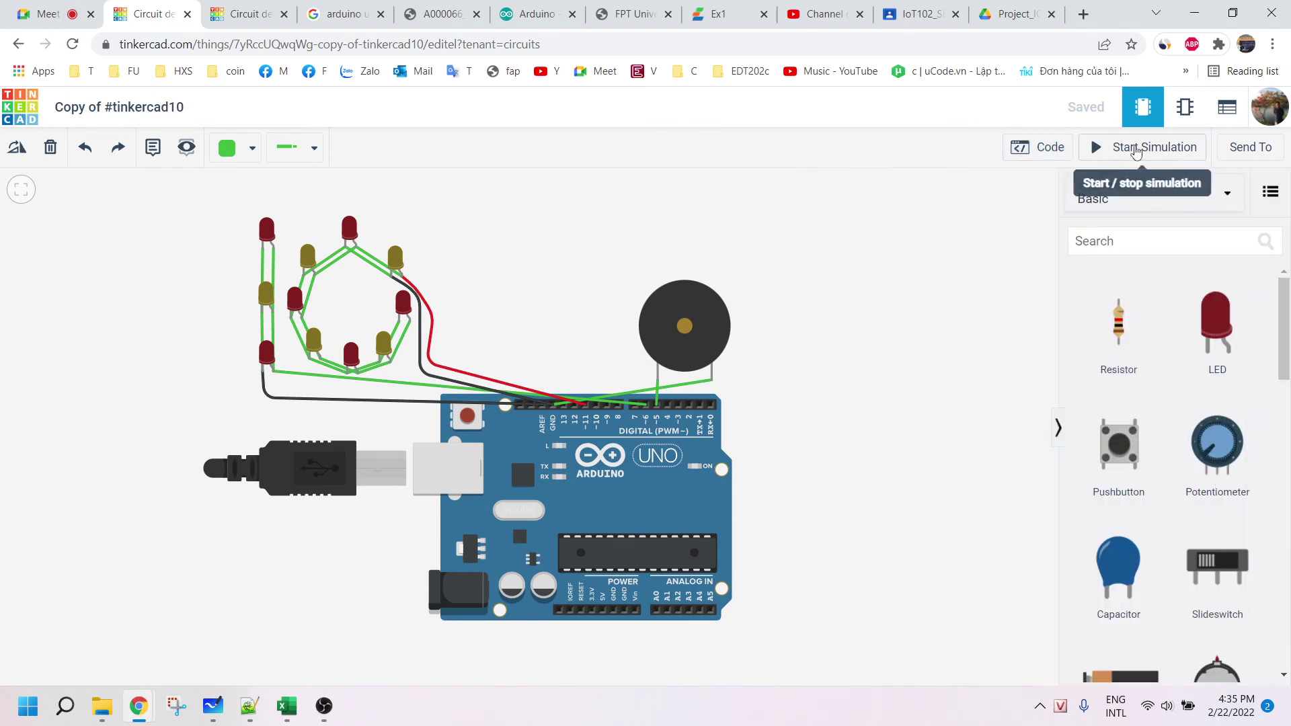
Stop the running simulation of the 1_Blink circuit and return to the Circuits dashboard.
left_click(263, 14)
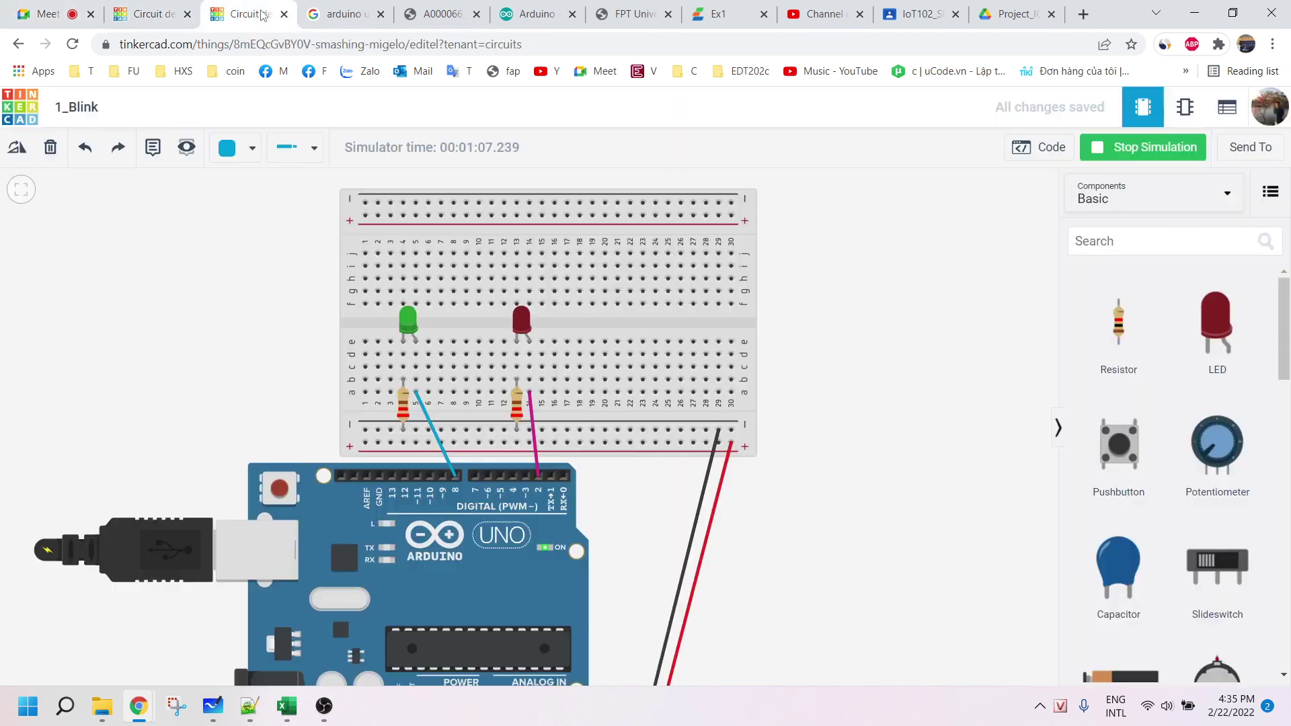
left_click(1199, 152)
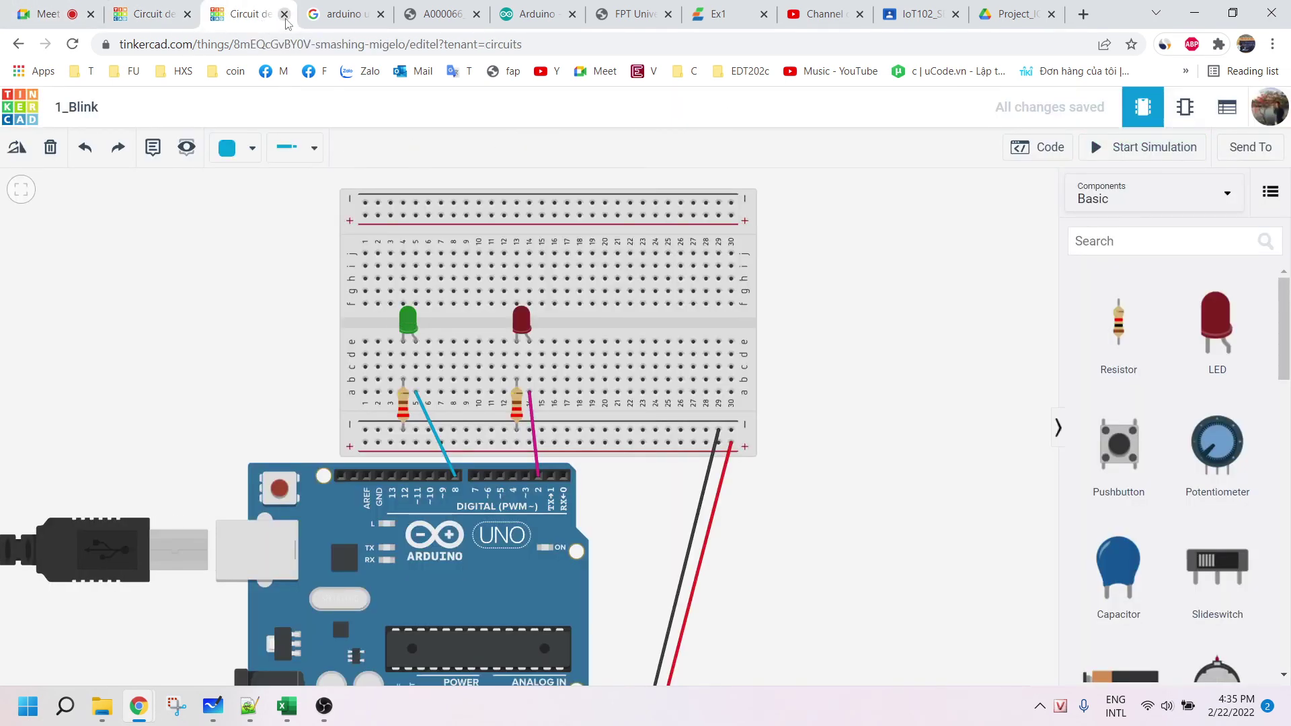
left_click(37, 110)
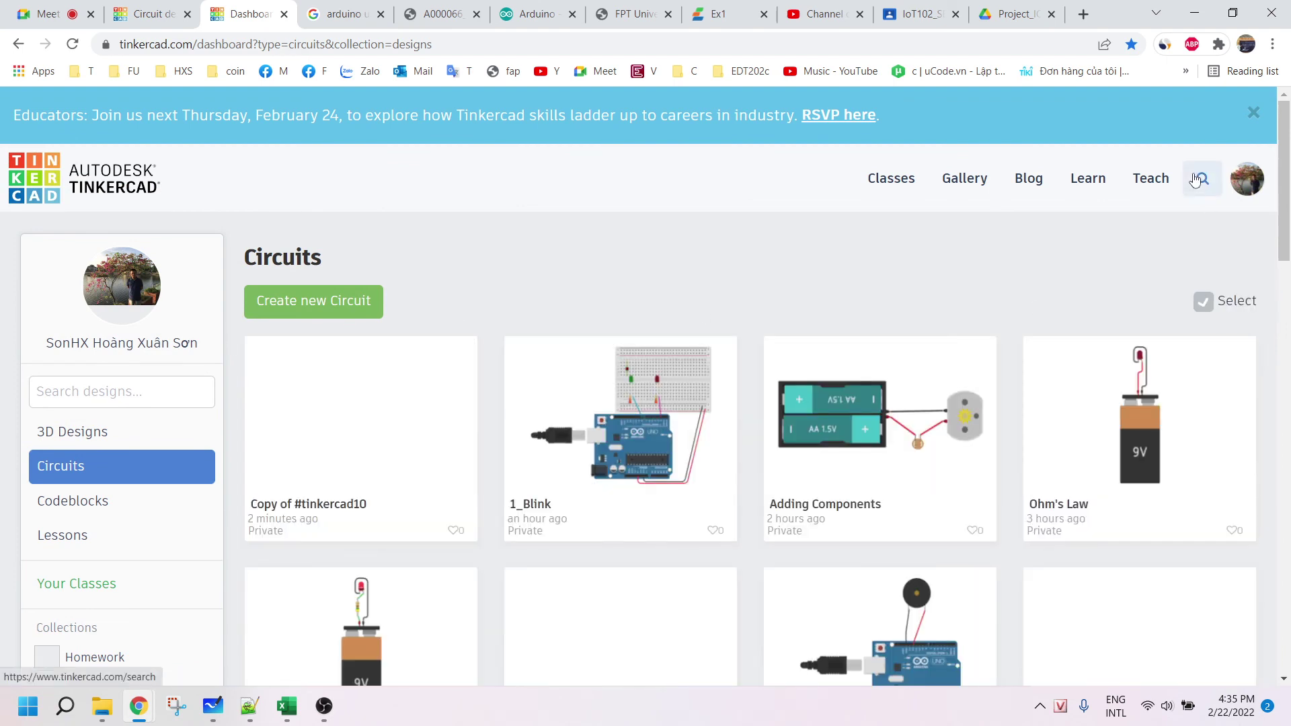
Search the Tinkercad gallery's circuits for "Clock led 7 segment".
left_click(1198, 179)
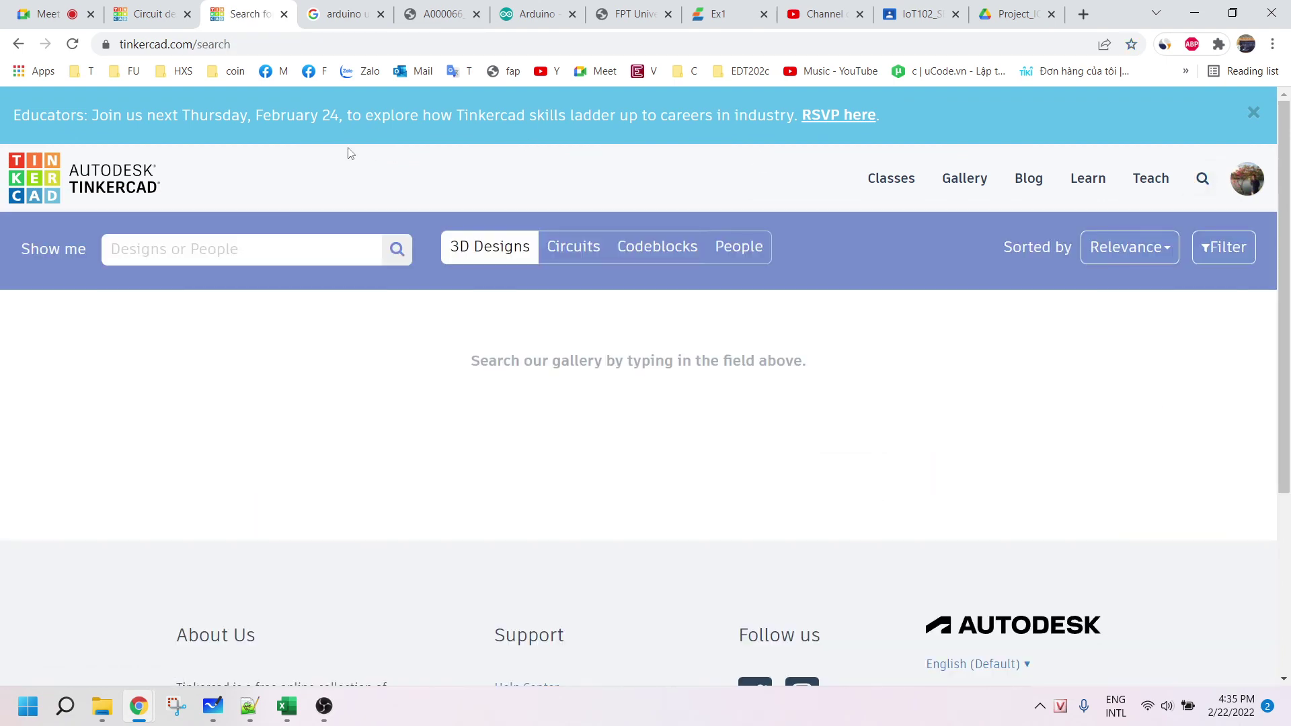
left_click(573, 253)
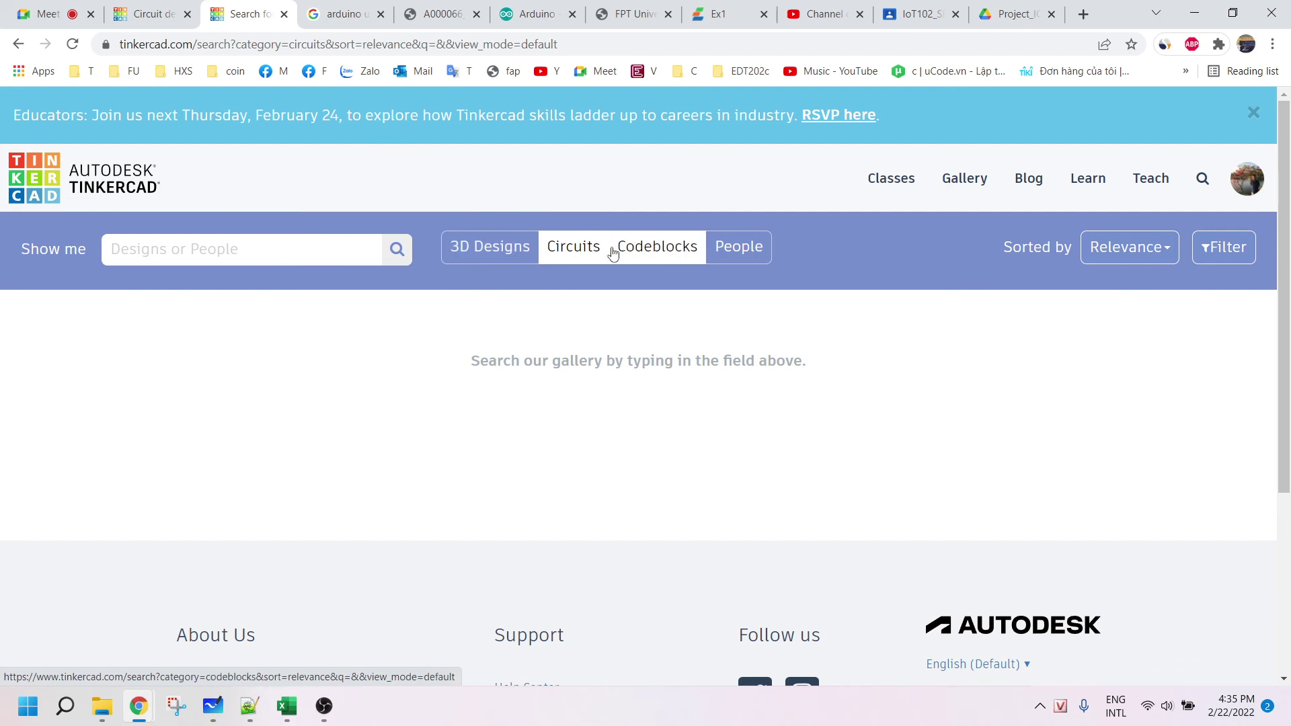
left_click(204, 250)
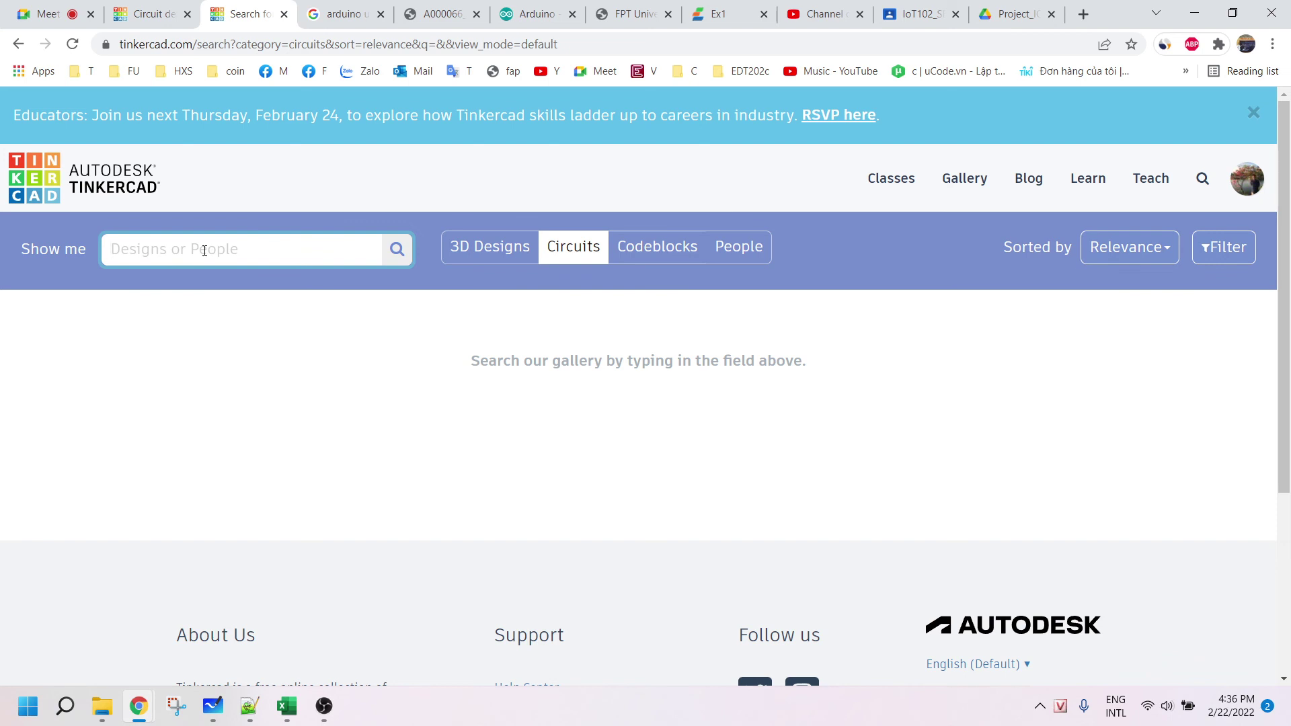
type("Clock led 7 s")
type("egment")
key("Return")
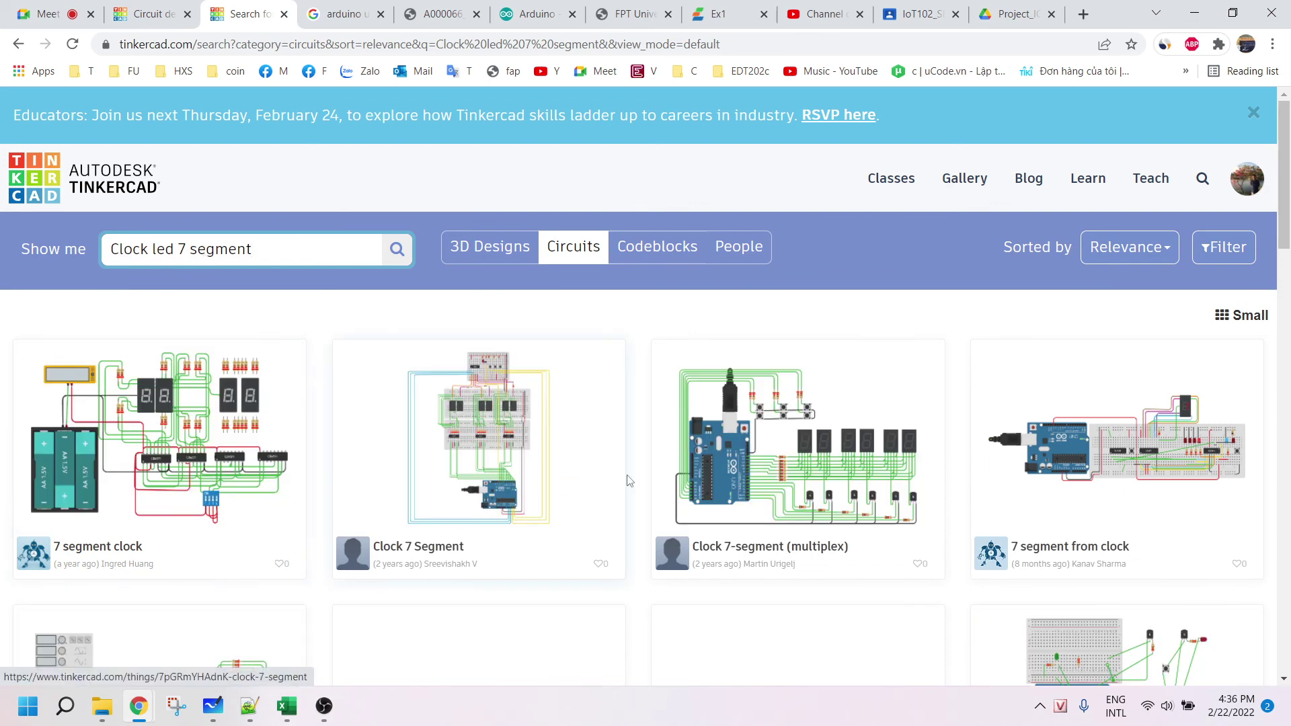
Make an editable copy of the "Clock 7-segment (multiplex)" circuit and run its simulation briefly to watch the seven-segment displays.
left_click(725, 547)
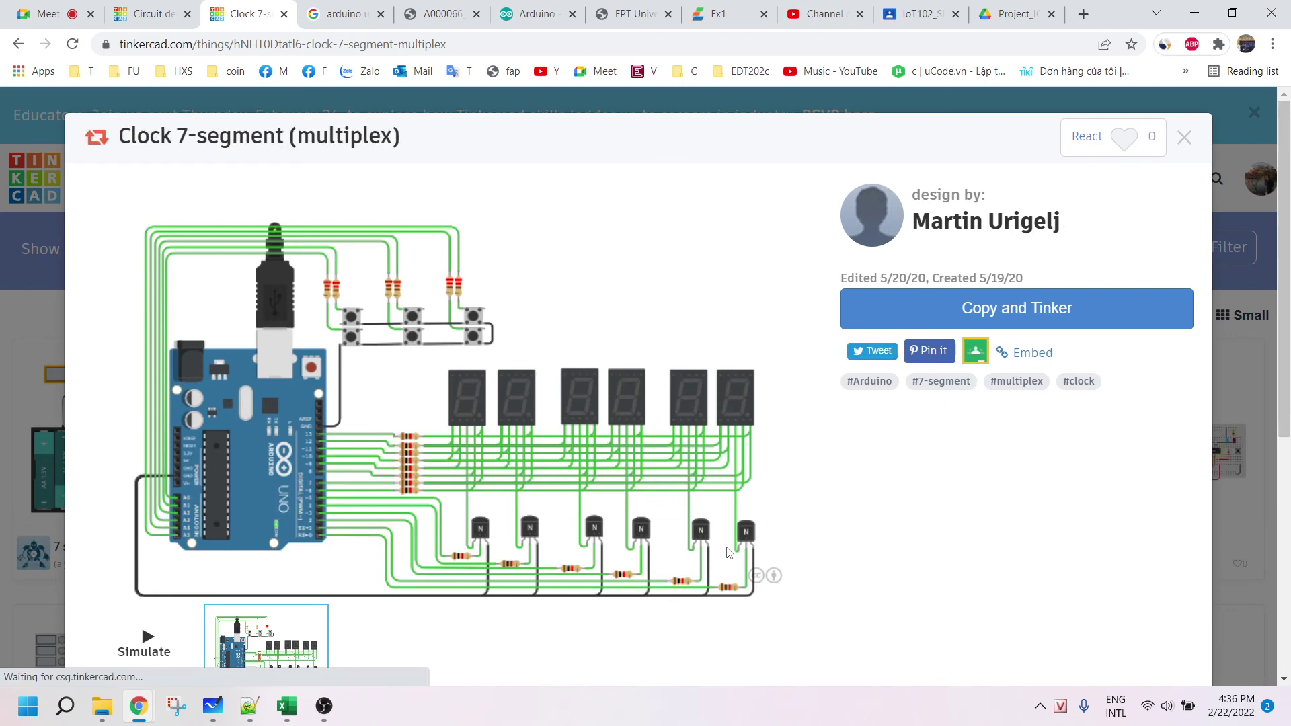
left_click(993, 306)
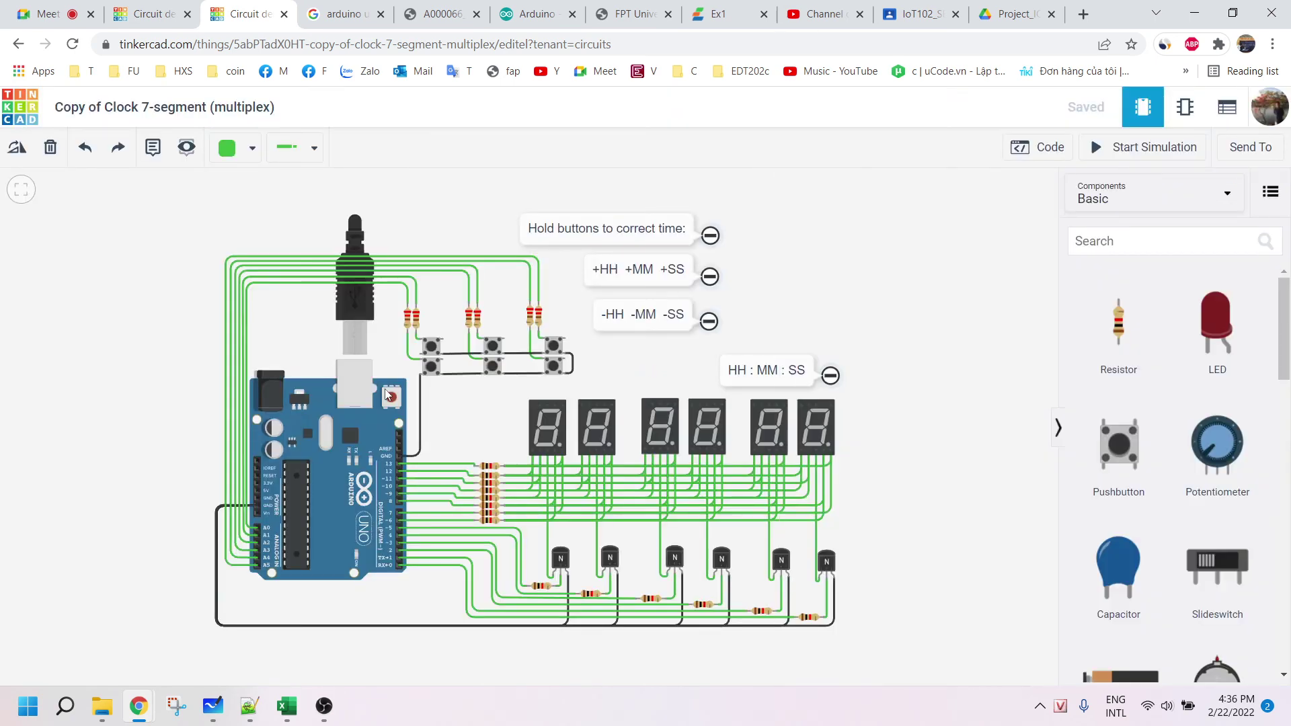
left_click(1137, 149)
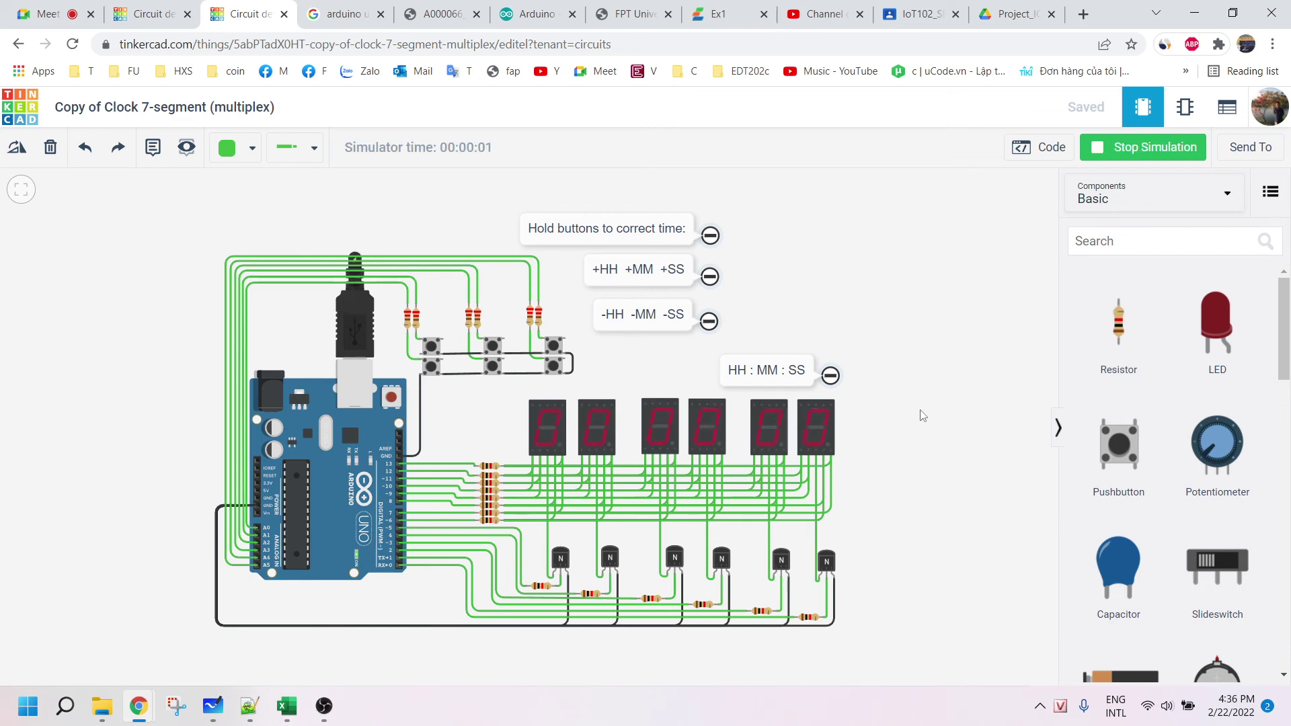
scroll(905, 479, "up", 4)
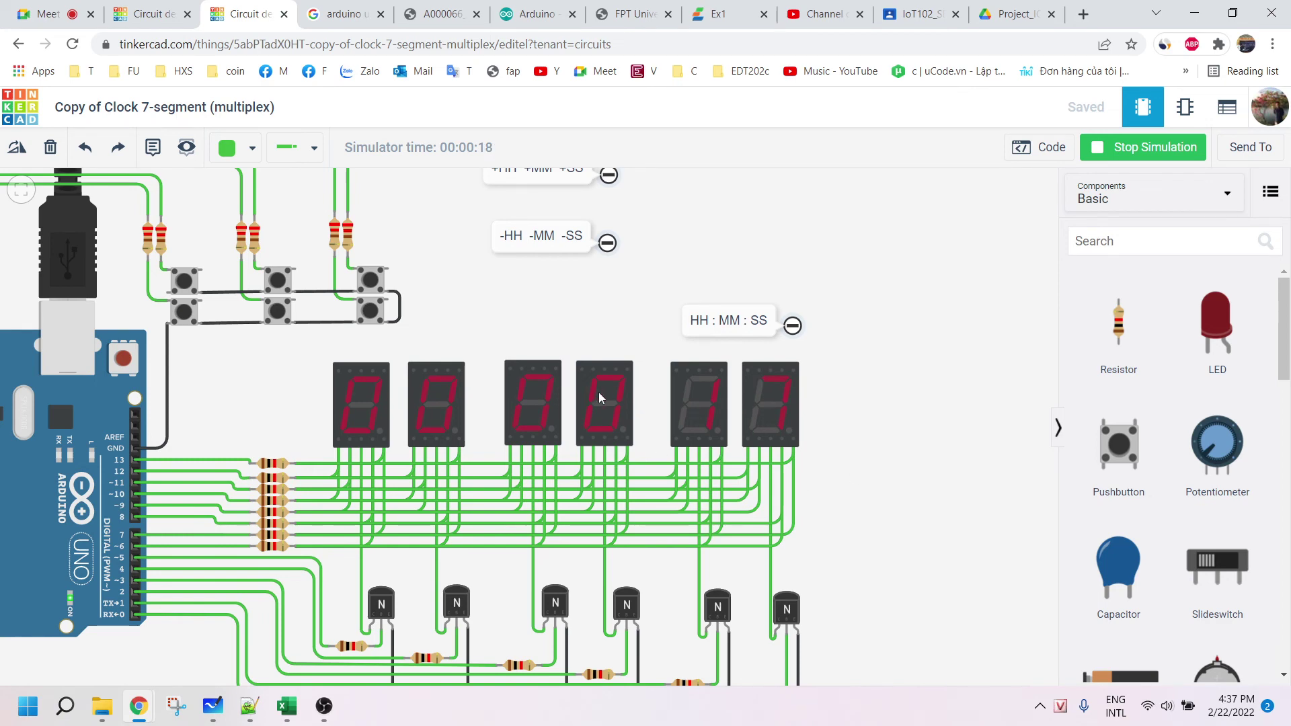
scroll(598, 397, "up", 3)
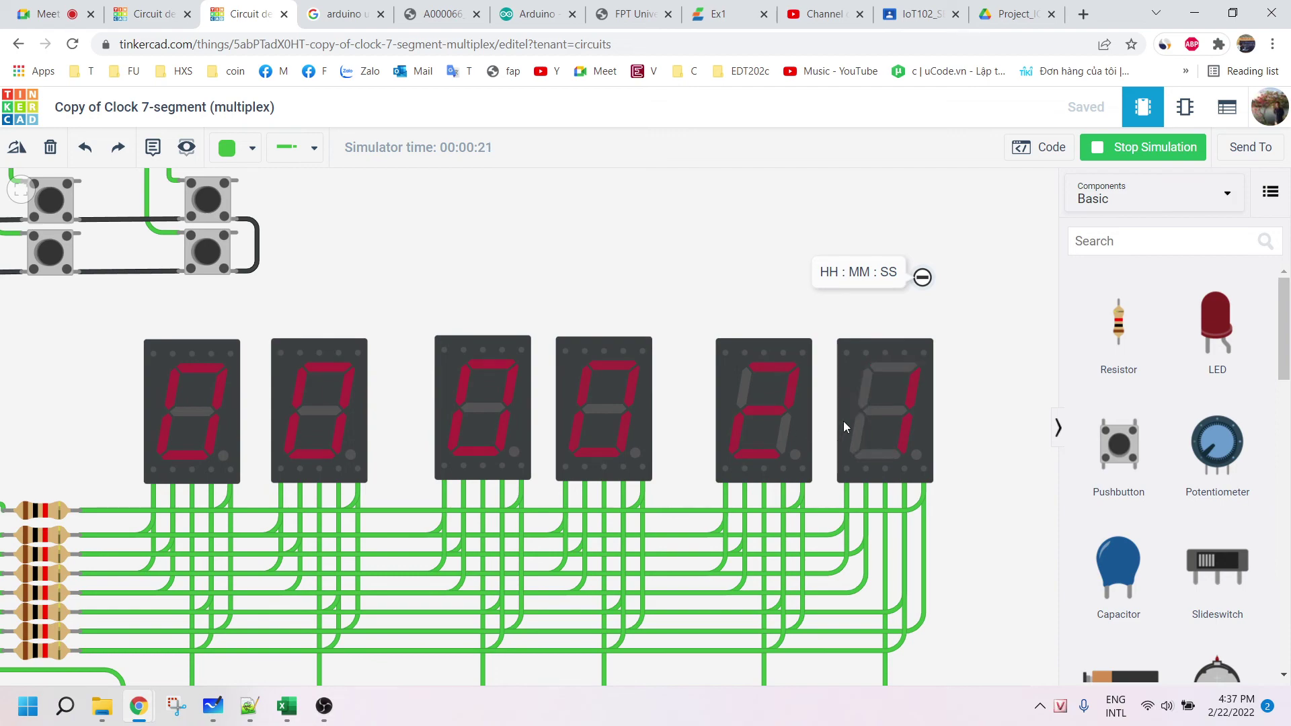
left_click(1130, 148)
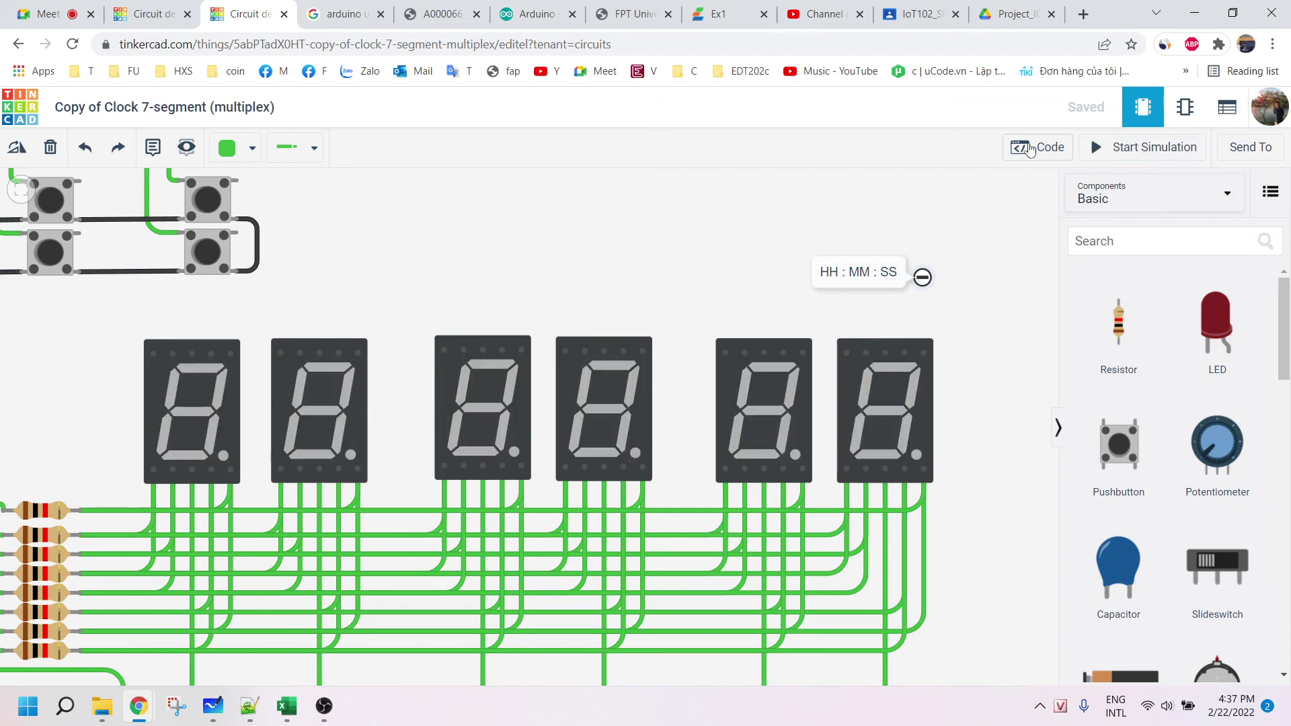
Look through the clock circuit's Arduino code down to its last line and back to the pin definitions.
left_click(1028, 146)
scroll(1049, 386, "down", 5)
scroll(1049, 386, "down", 16)
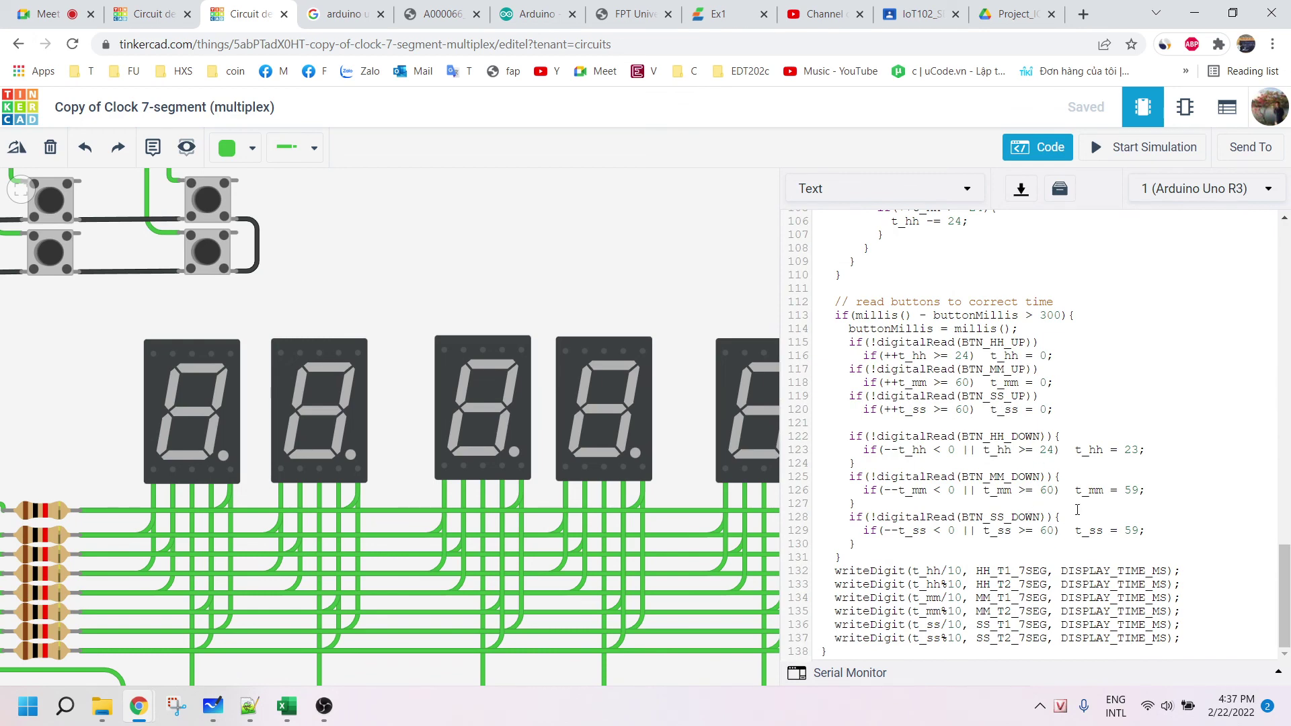
scroll(1077, 509, "up", 20)
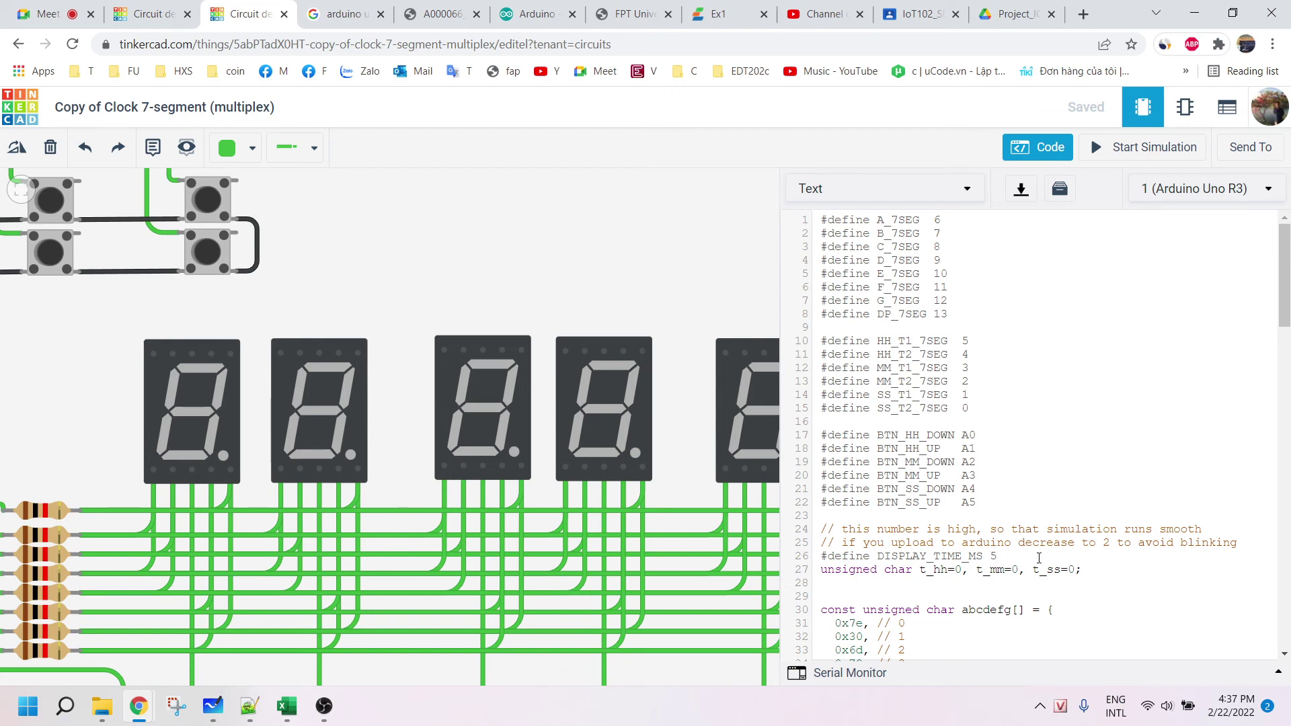
Start the clock simulation again with the code visible and dismiss the debugger help.
left_click(1158, 150)
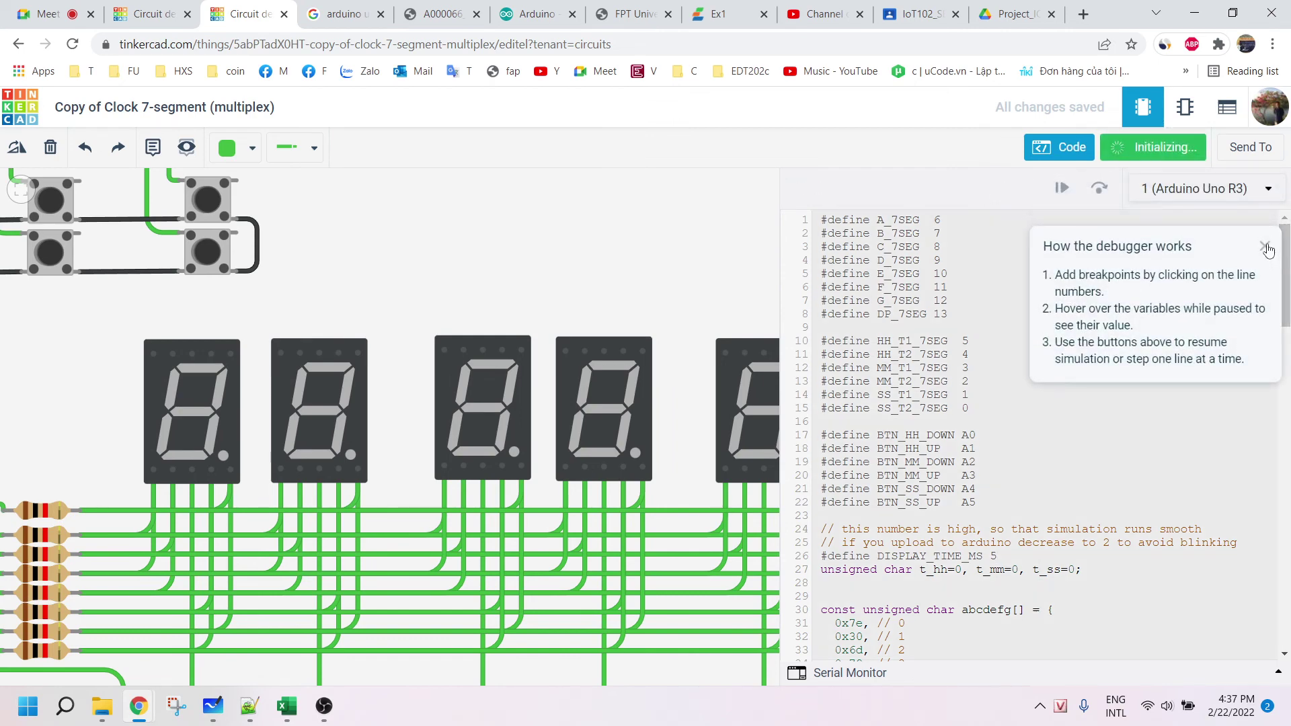
left_click(1267, 248)
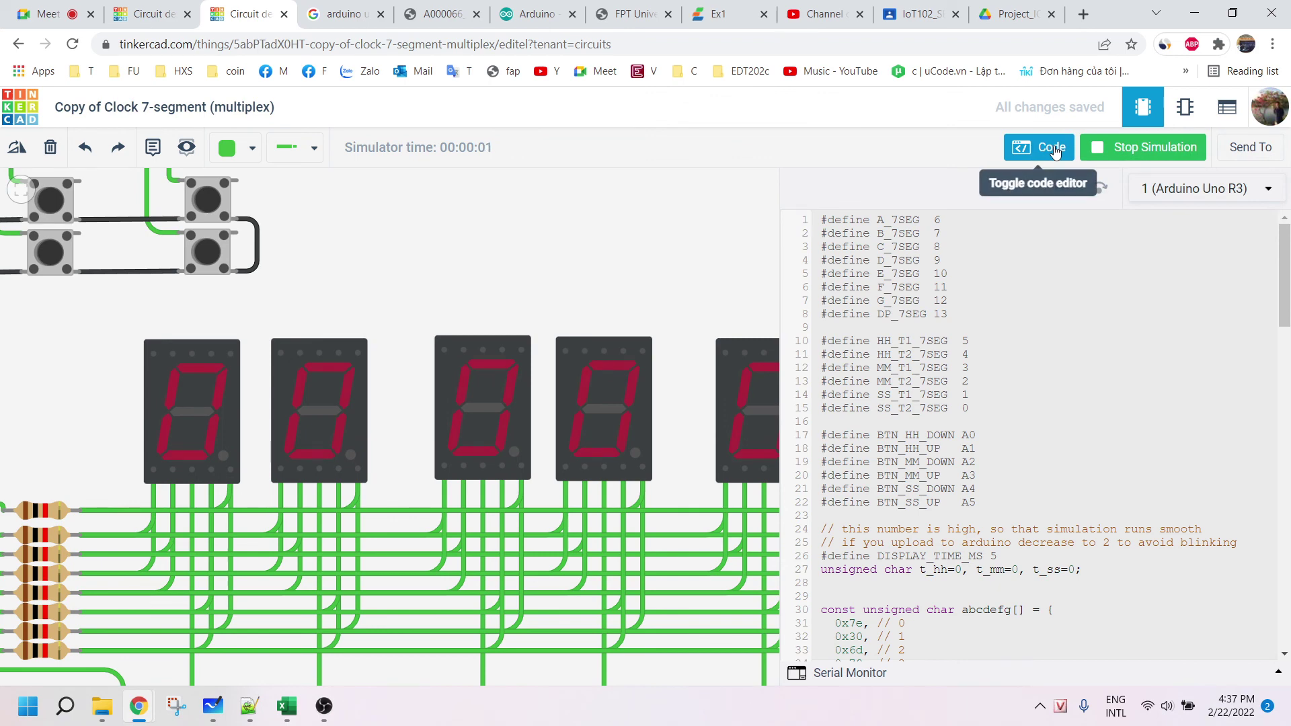
Hide the code editor to watch the whole clock circuit running, and stop the simulation.
left_click(1053, 148)
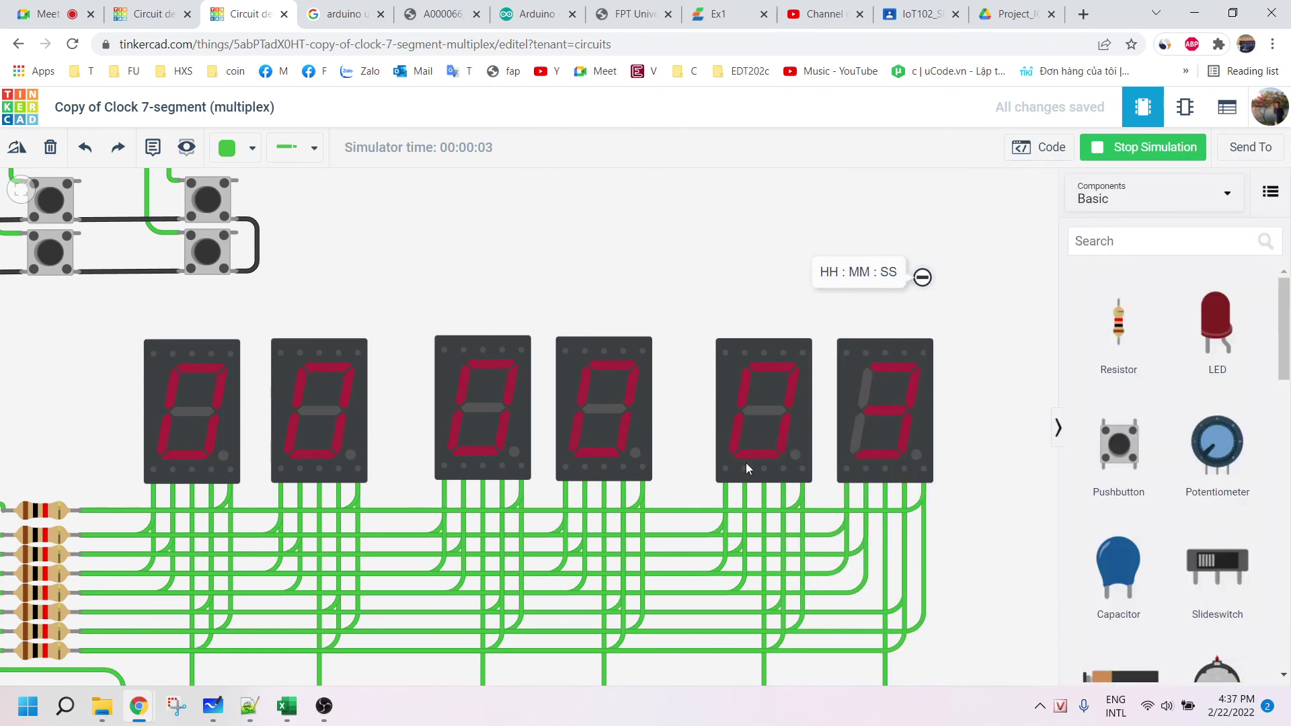
scroll(686, 462, "down", 2)
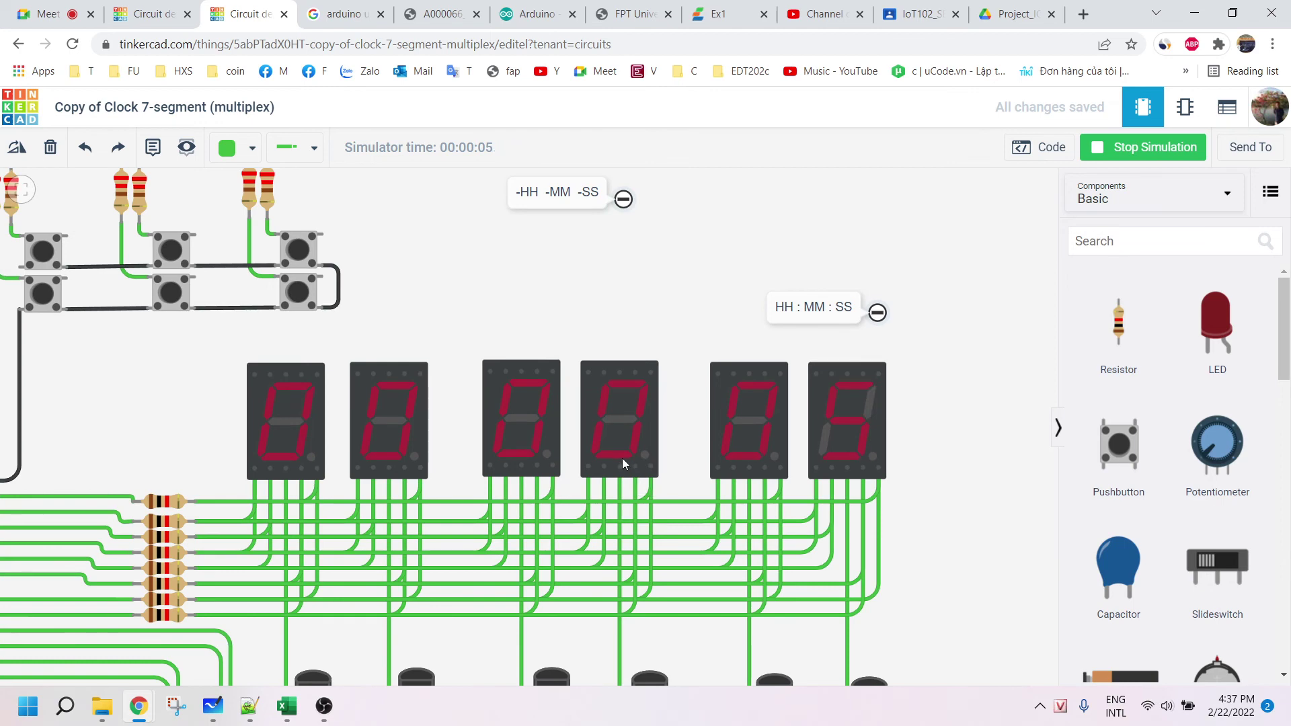
scroll(874, 518, "down", 1)
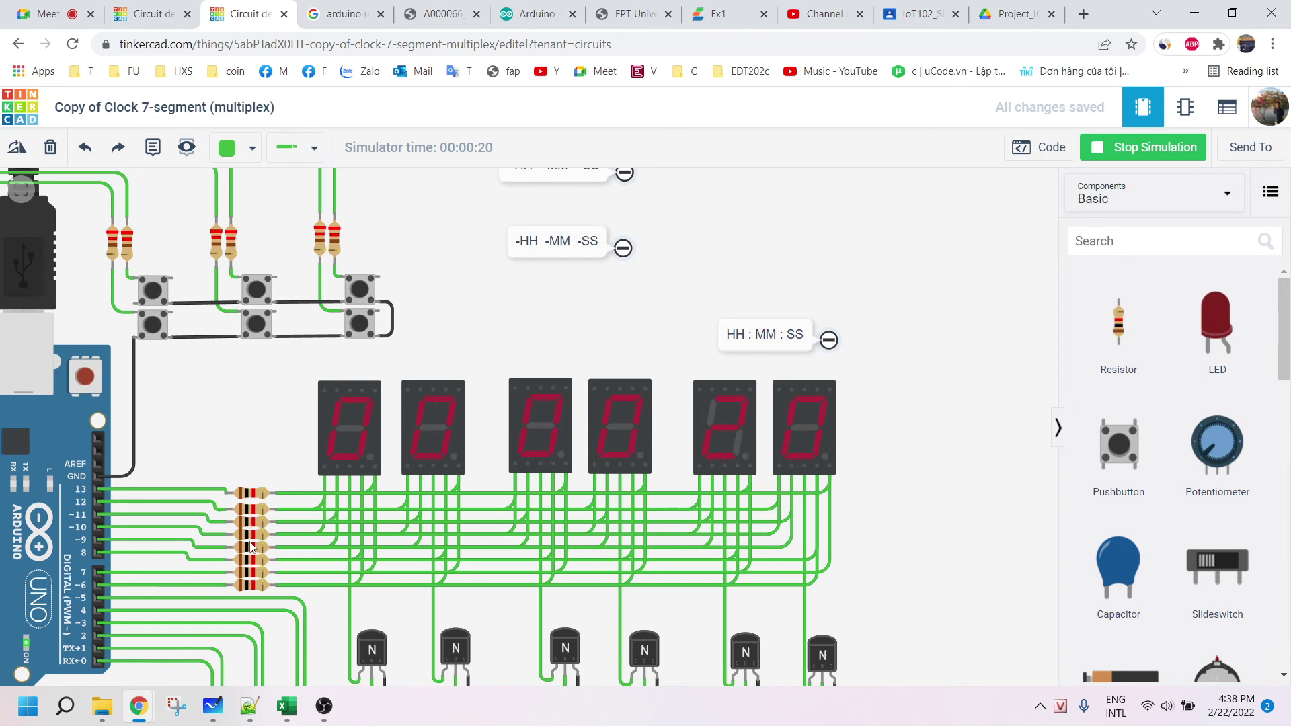
scroll(253, 547, "up", 3)
scroll(253, 547, "down", 2)
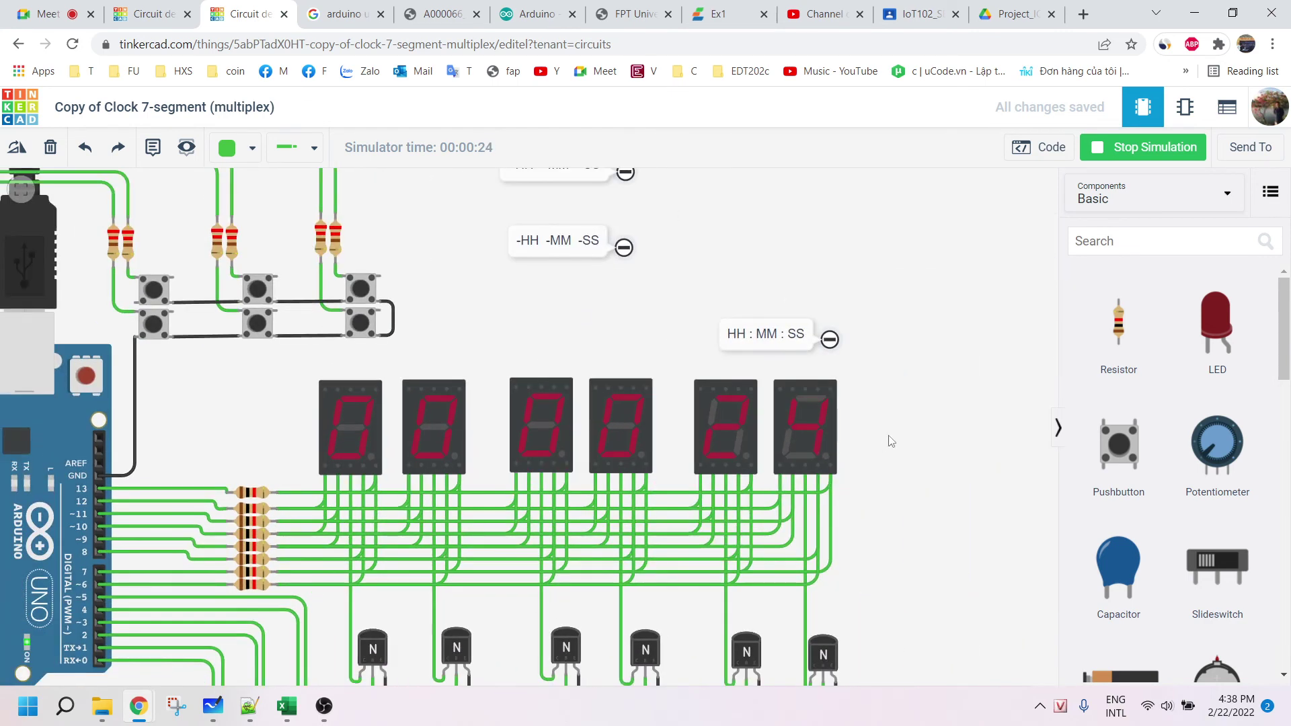
scroll(444, 461, "down", 1)
scroll(444, 461, "down", 3)
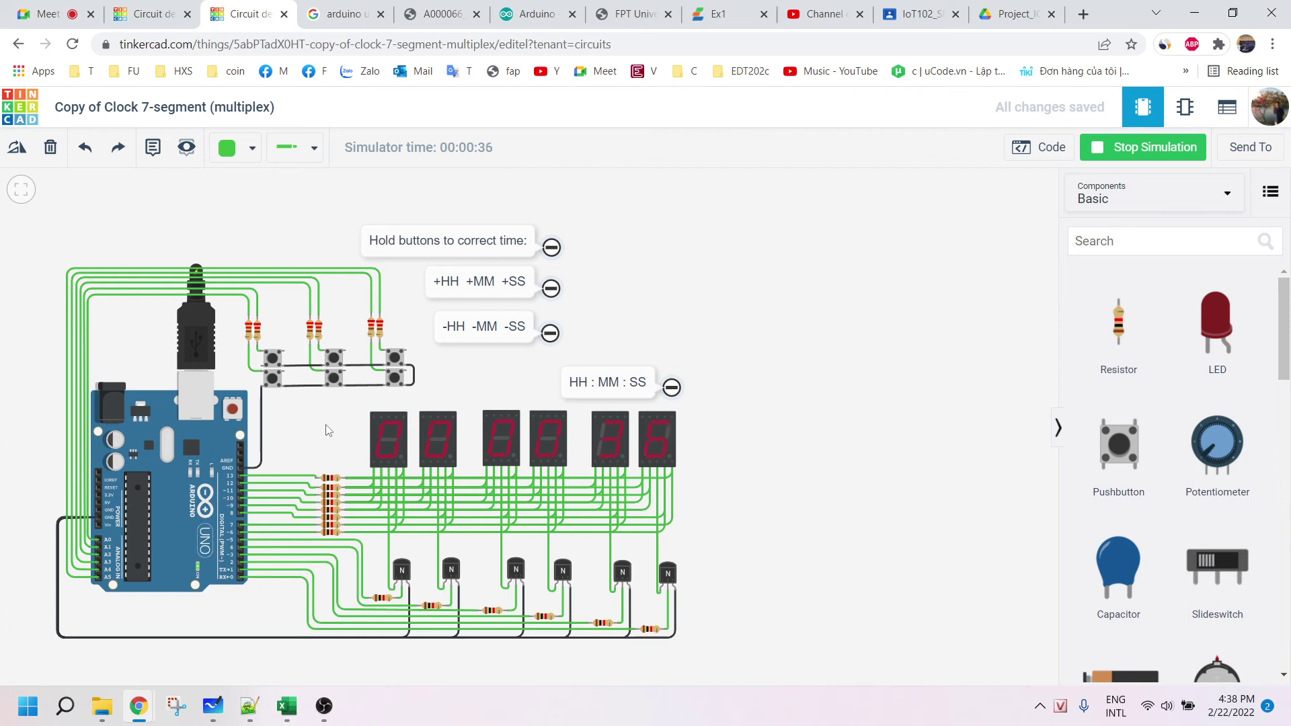
left_click(1152, 146)
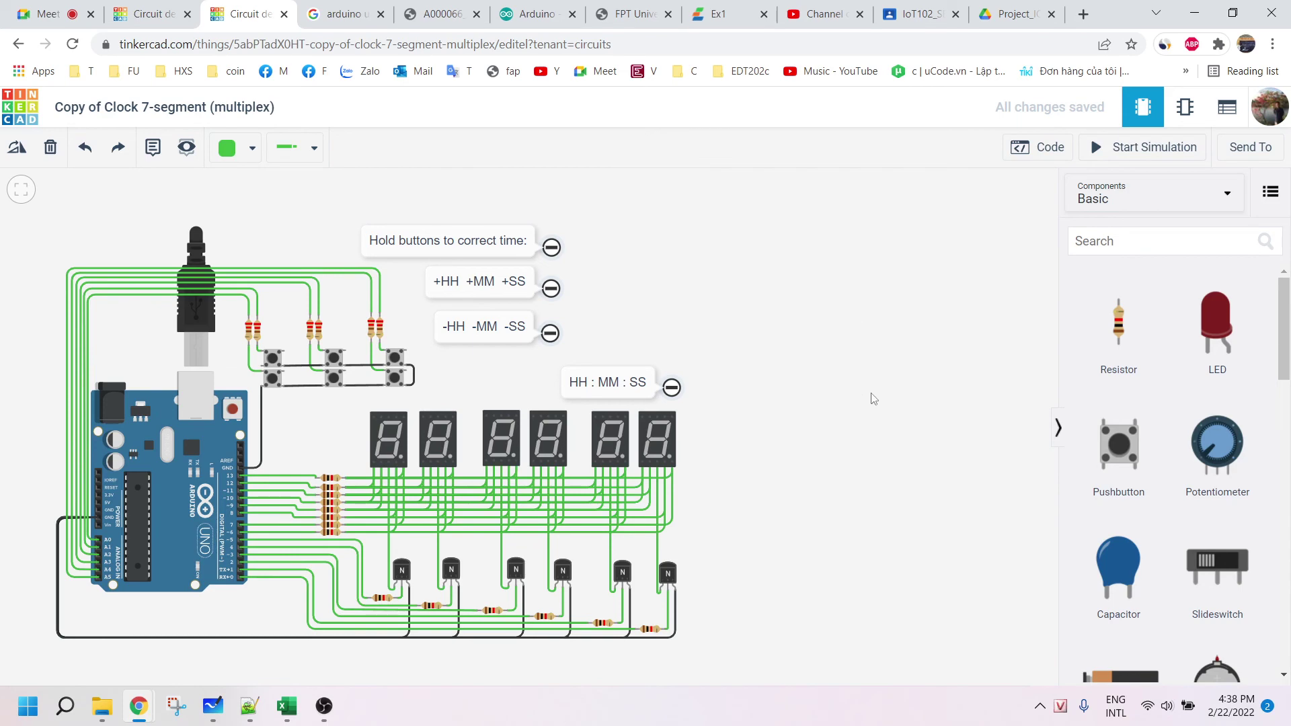
scroll(877, 363, "down", 2)
Return from the "Copy of #tinkercad10" design to the circuits dashboard and close the clock circuit's browser tab.
left_click(163, 26)
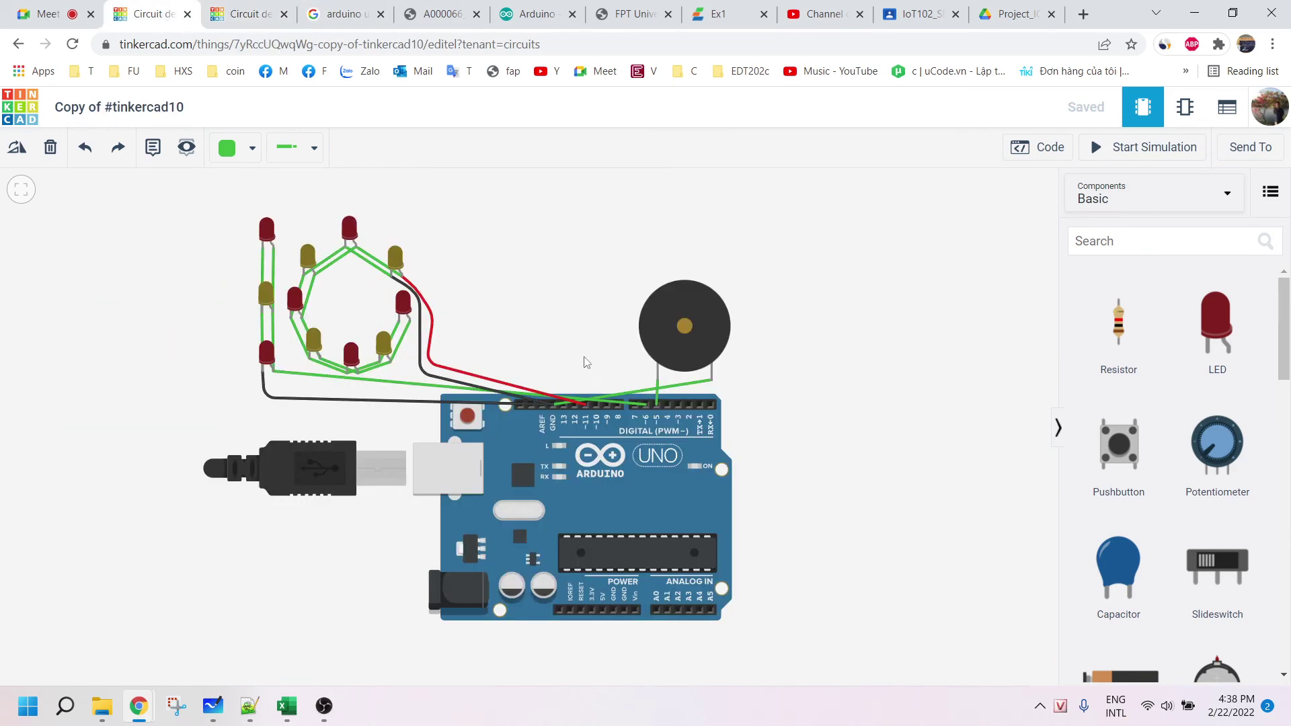
left_click(19, 113)
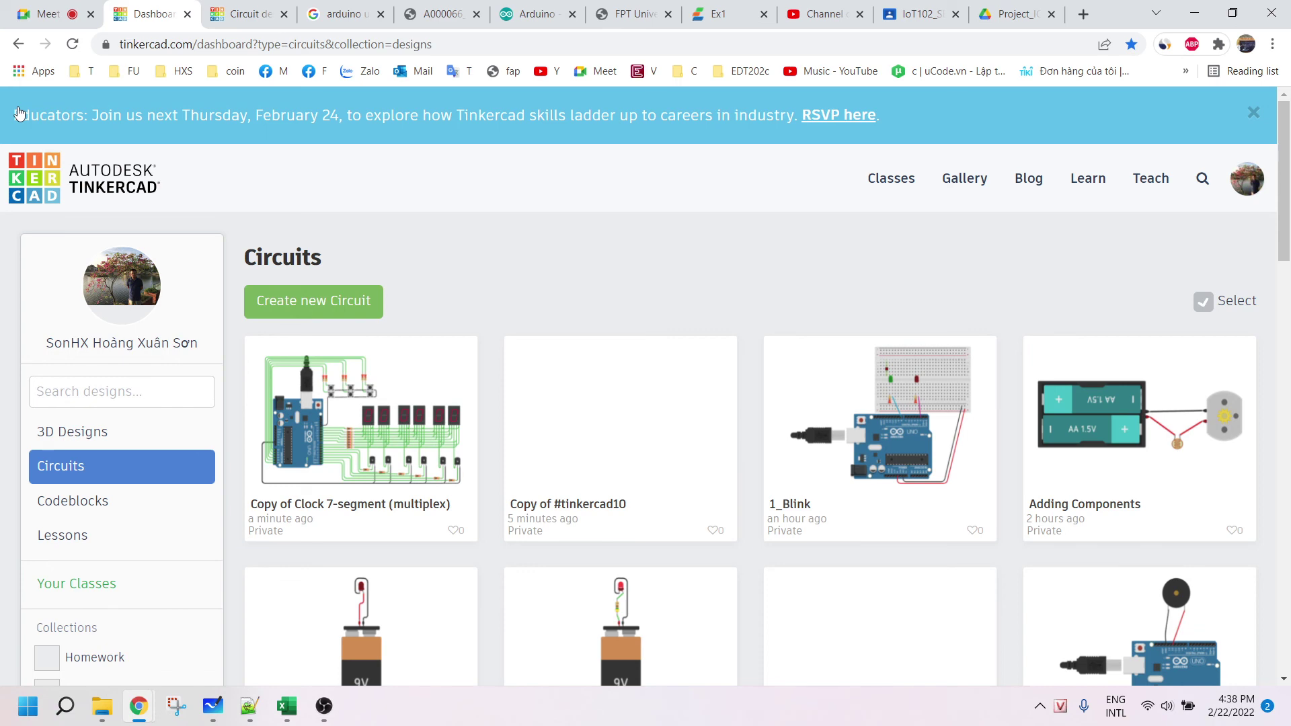
left_click(232, 14)
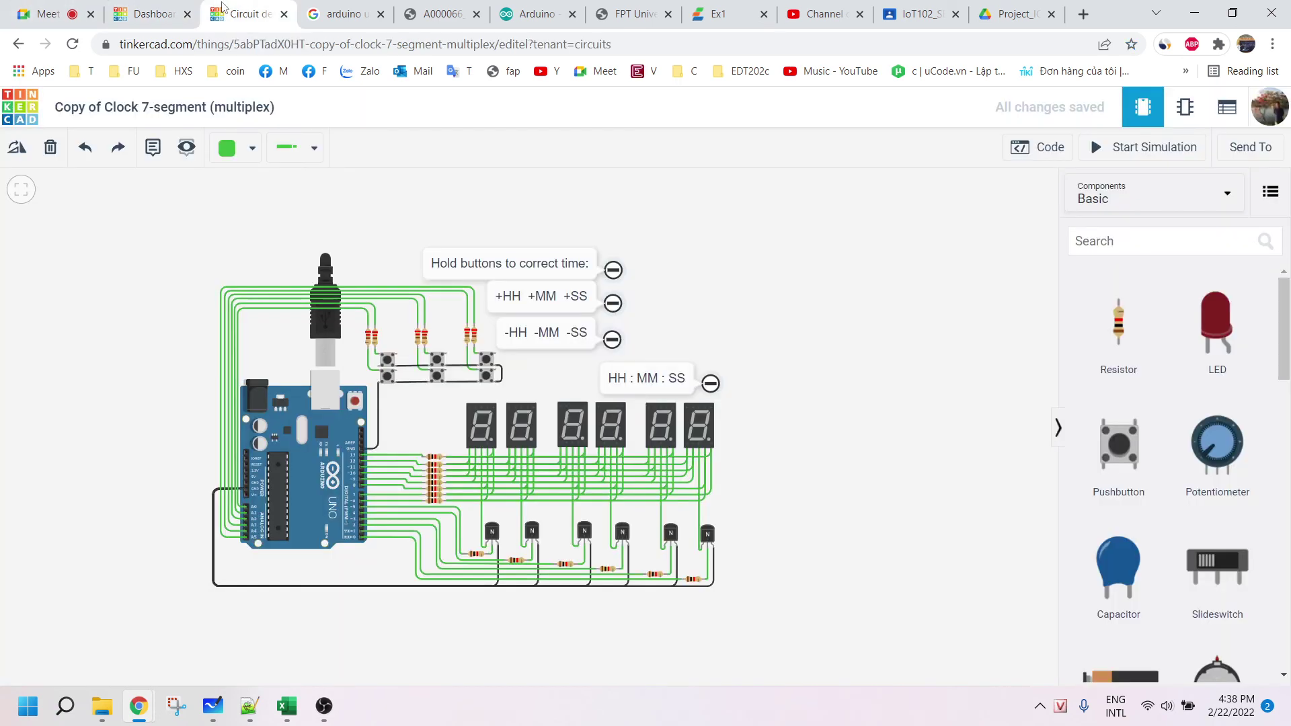
left_click(283, 14)
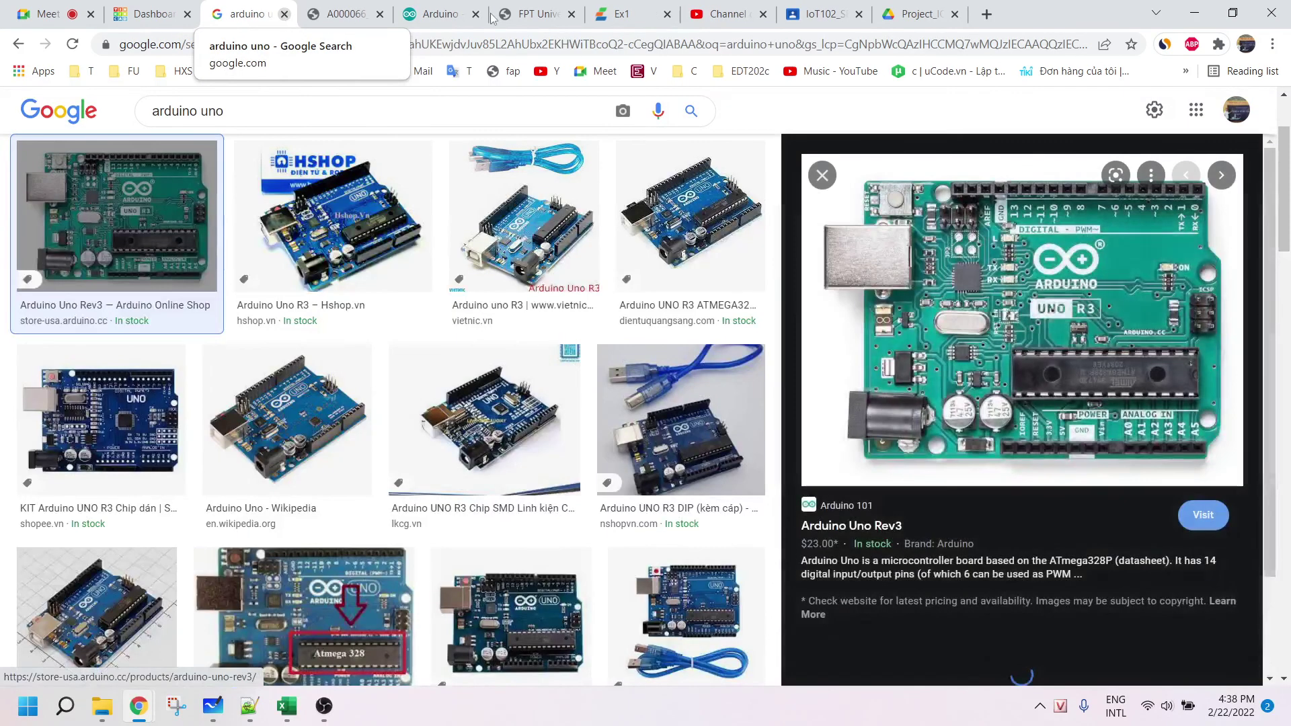
Switch to the Node2022.txt notes in Notepad++ and copy the link of the first edX course (CurtinX IOT1x).
left_click(324, 706)
left_click(324, 706)
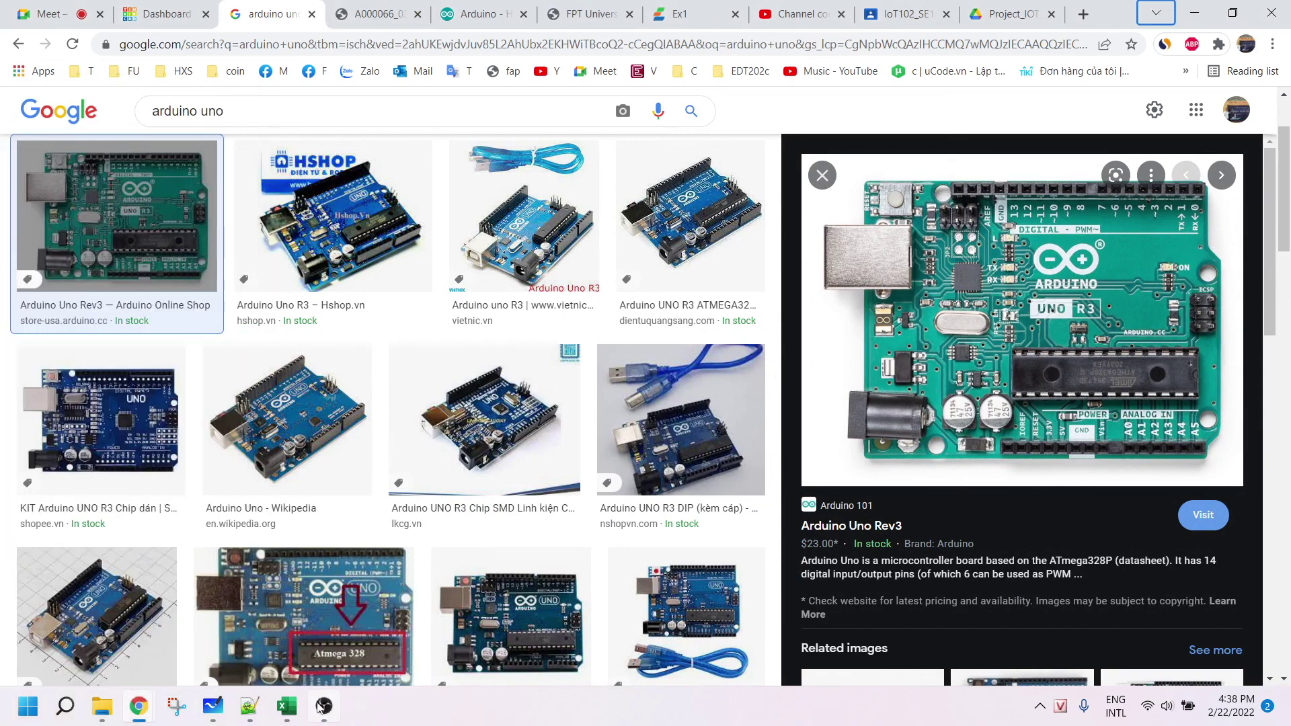
mouse_move(248, 710)
left_click(249, 619)
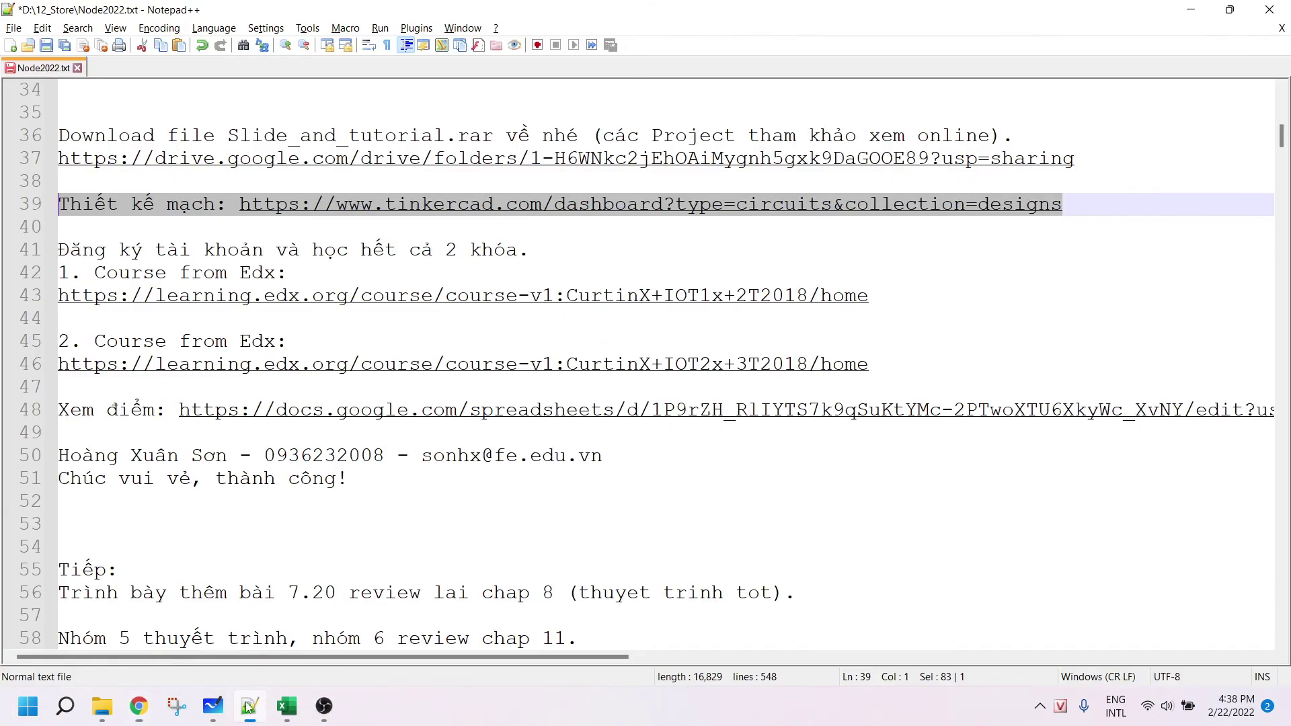
left_click(623, 224)
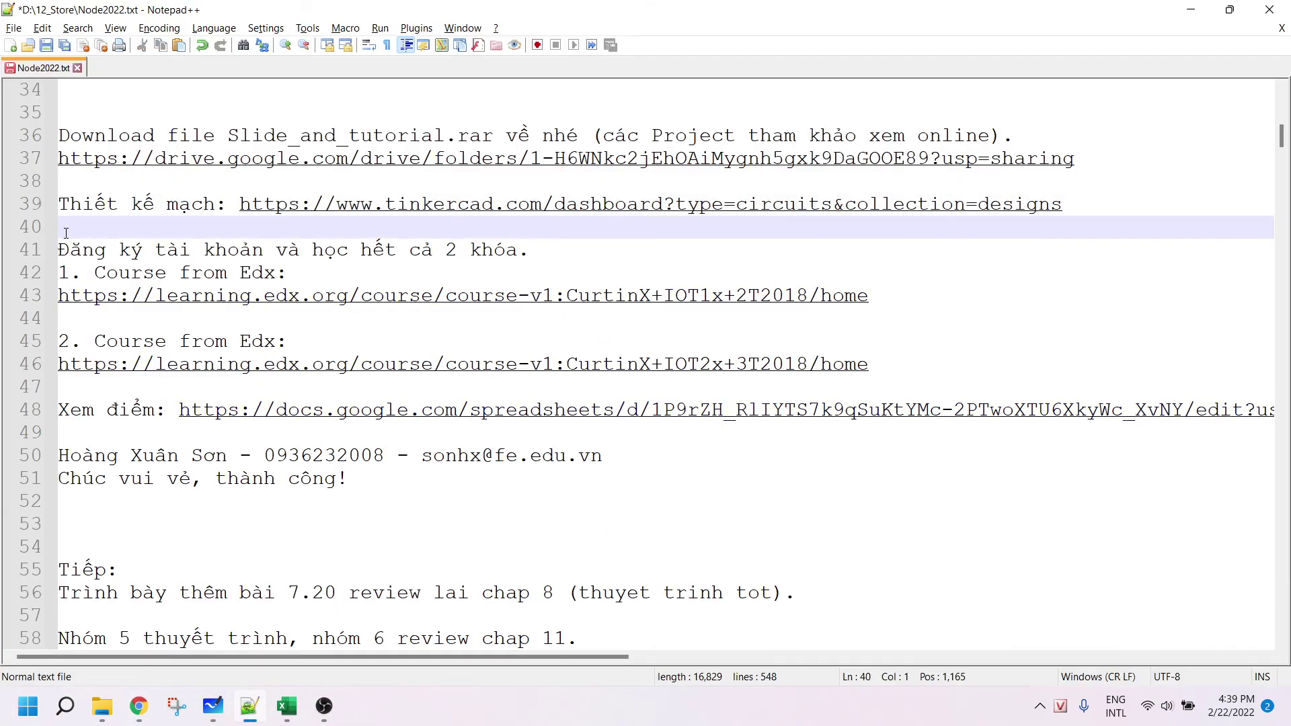
left_click_drag(66, 232, 24, 261)
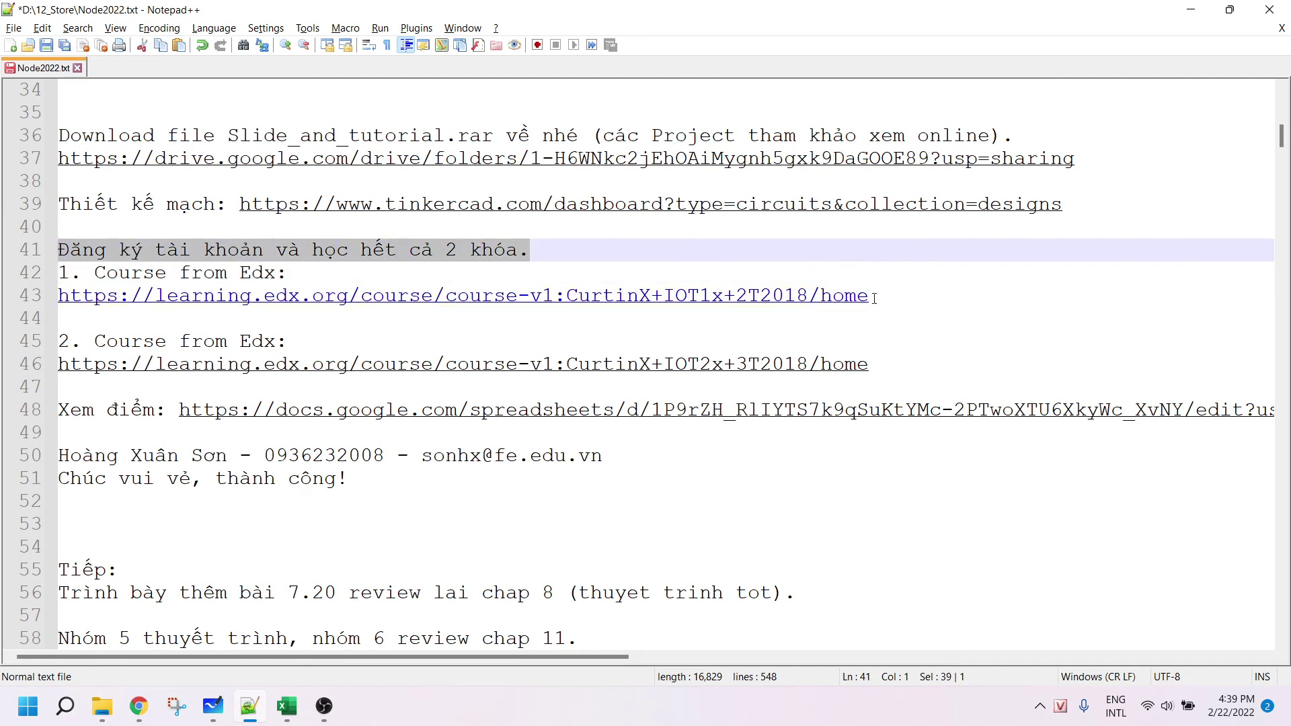
left_click_drag(869, 296, 17, 302)
key("ctrl+c")
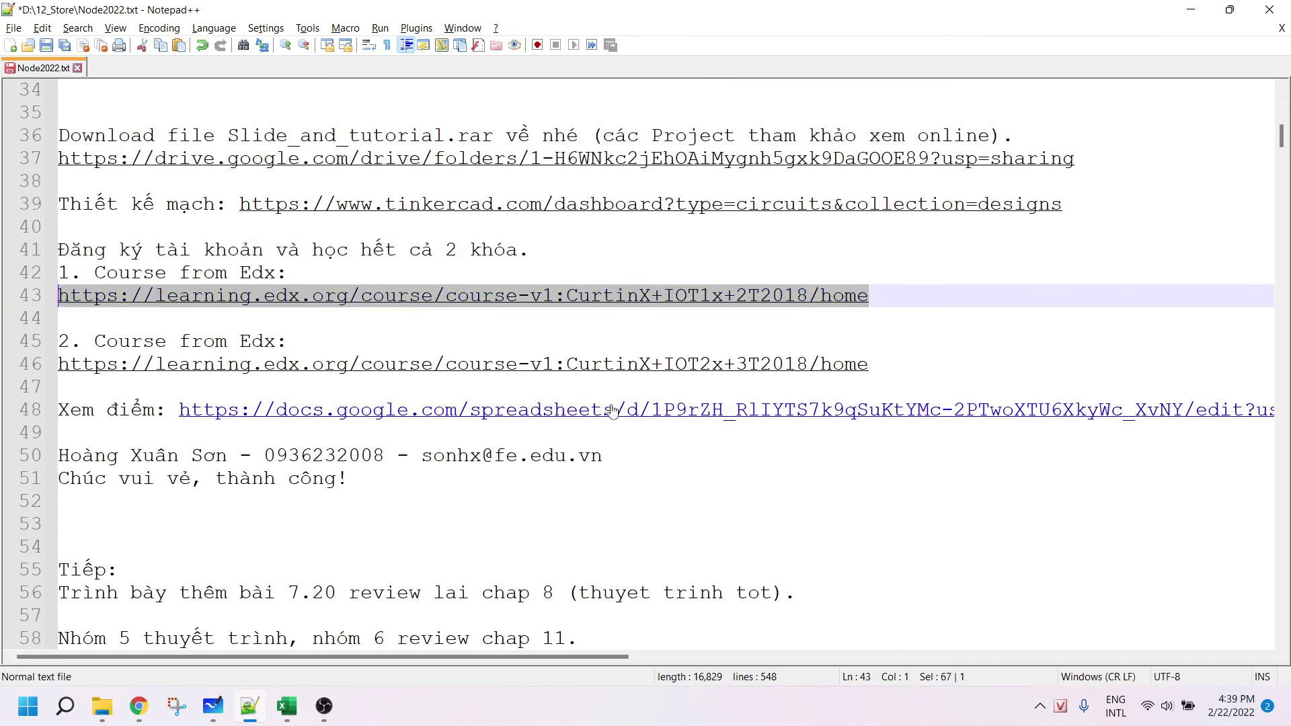
Switch back to Chrome and open the copied edX course link in a new browser tab.
key("alt+Tab")
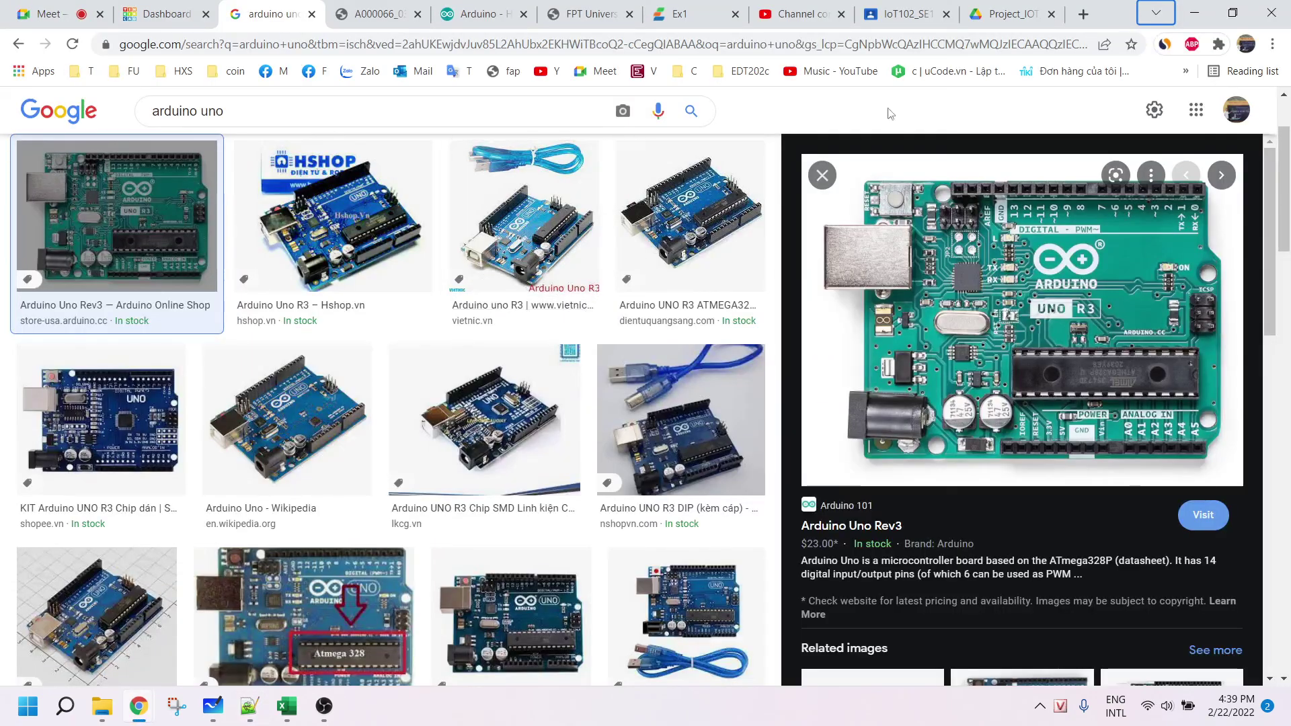
left_click(1083, 14)
key("ctrl+v")
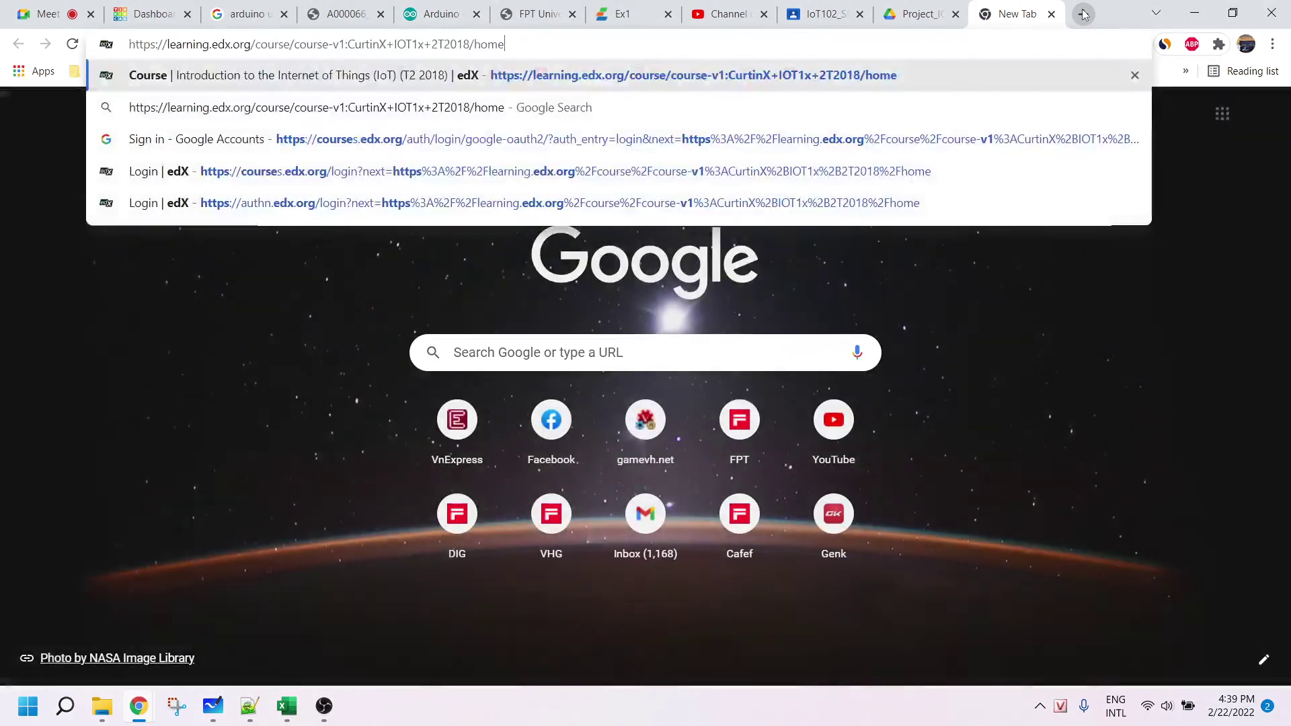
key("Return")
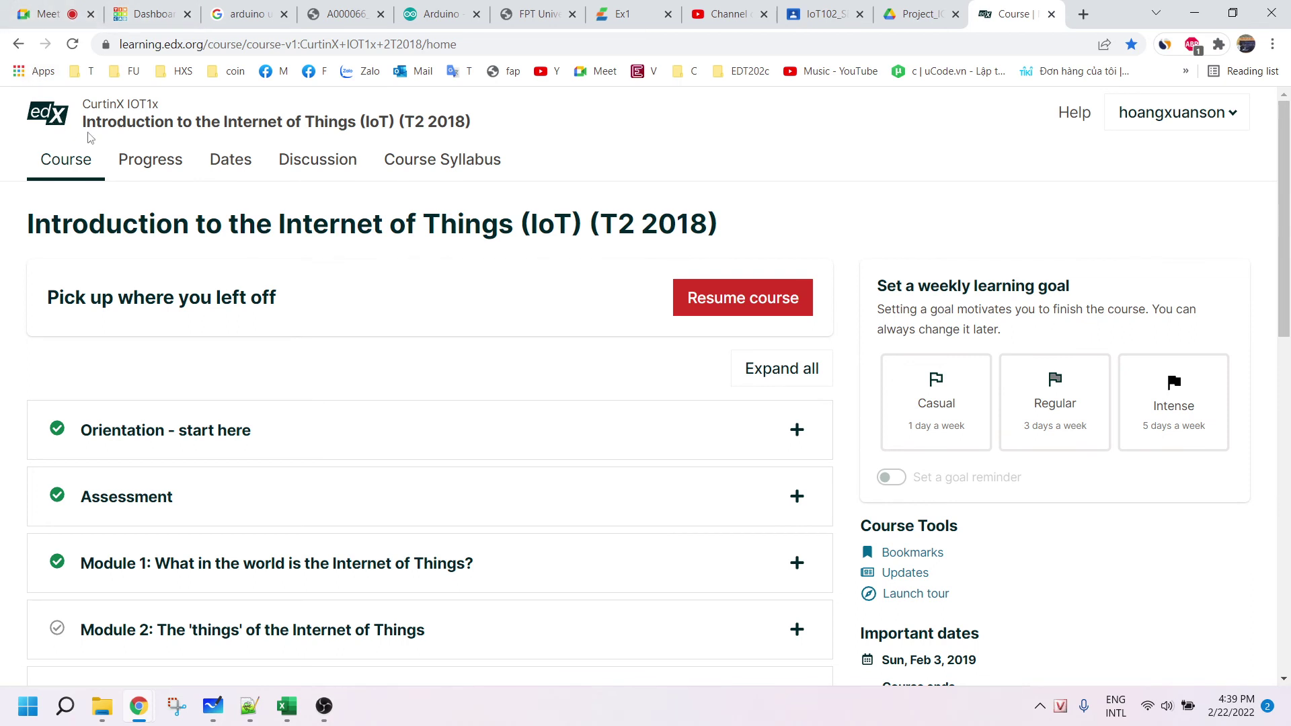
Point out the course title, resume the course at its last-visited lesson, and return to the course outline.
left_click_drag(84, 121, 531, 133)
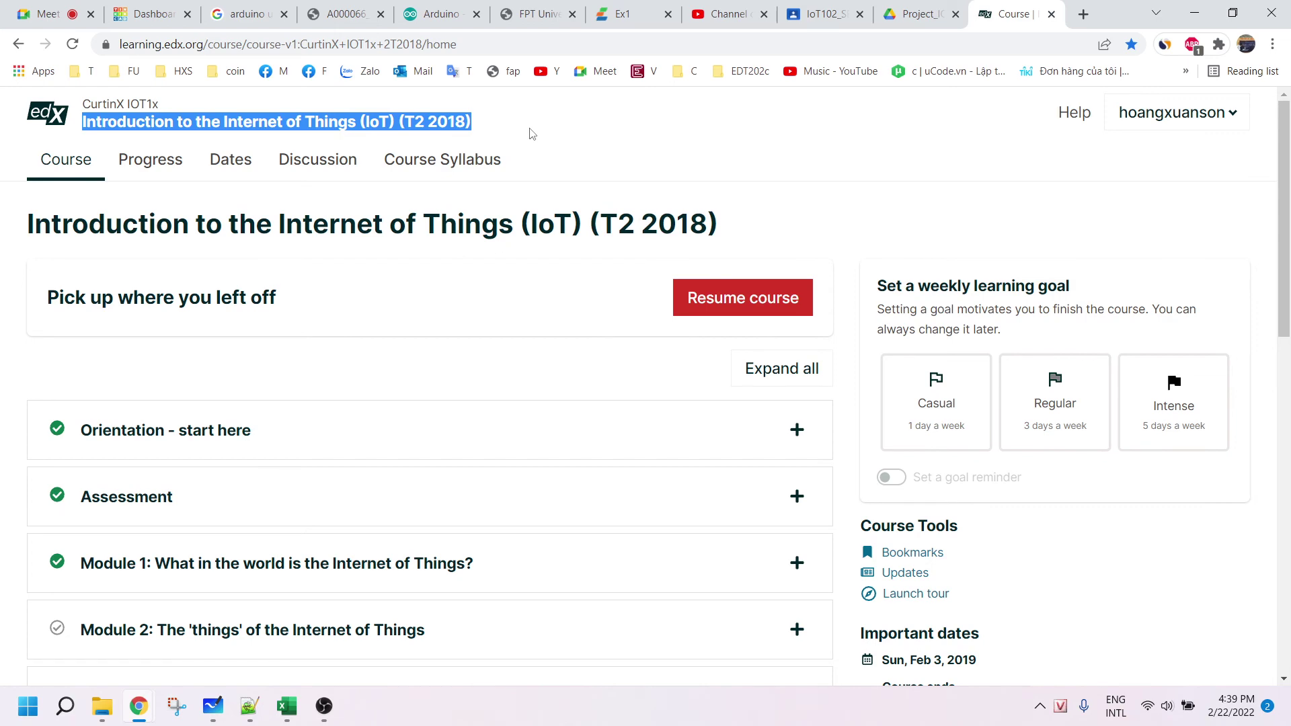
left_click(732, 314)
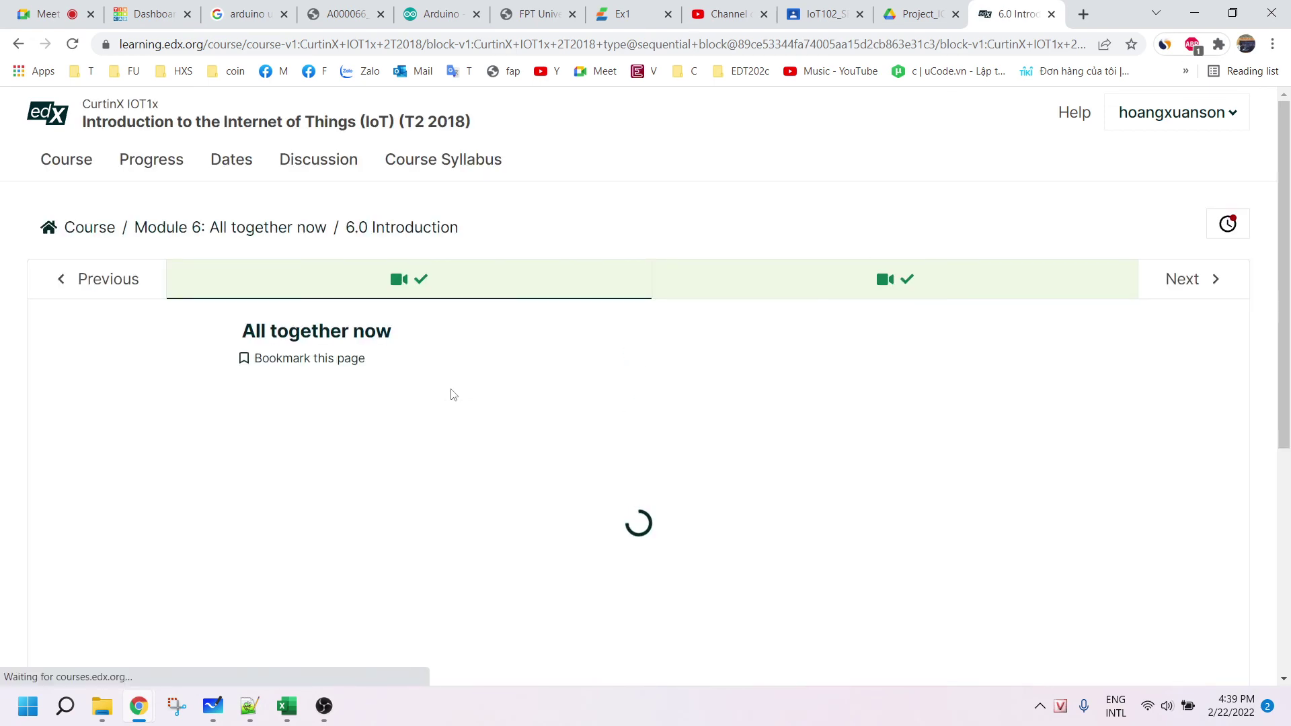
left_click(80, 162)
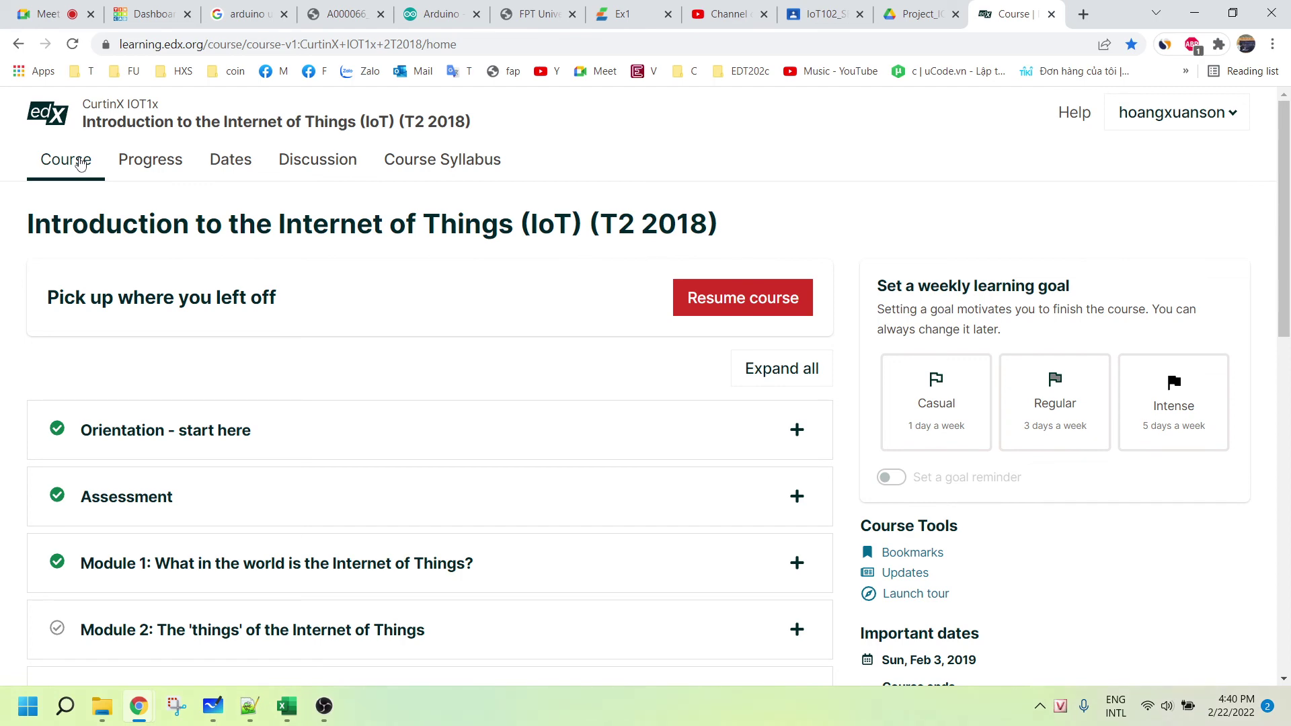
Look through the module list in the course outline, with a brief check of the Google Meet call.
scroll(484, 434, "down", 9)
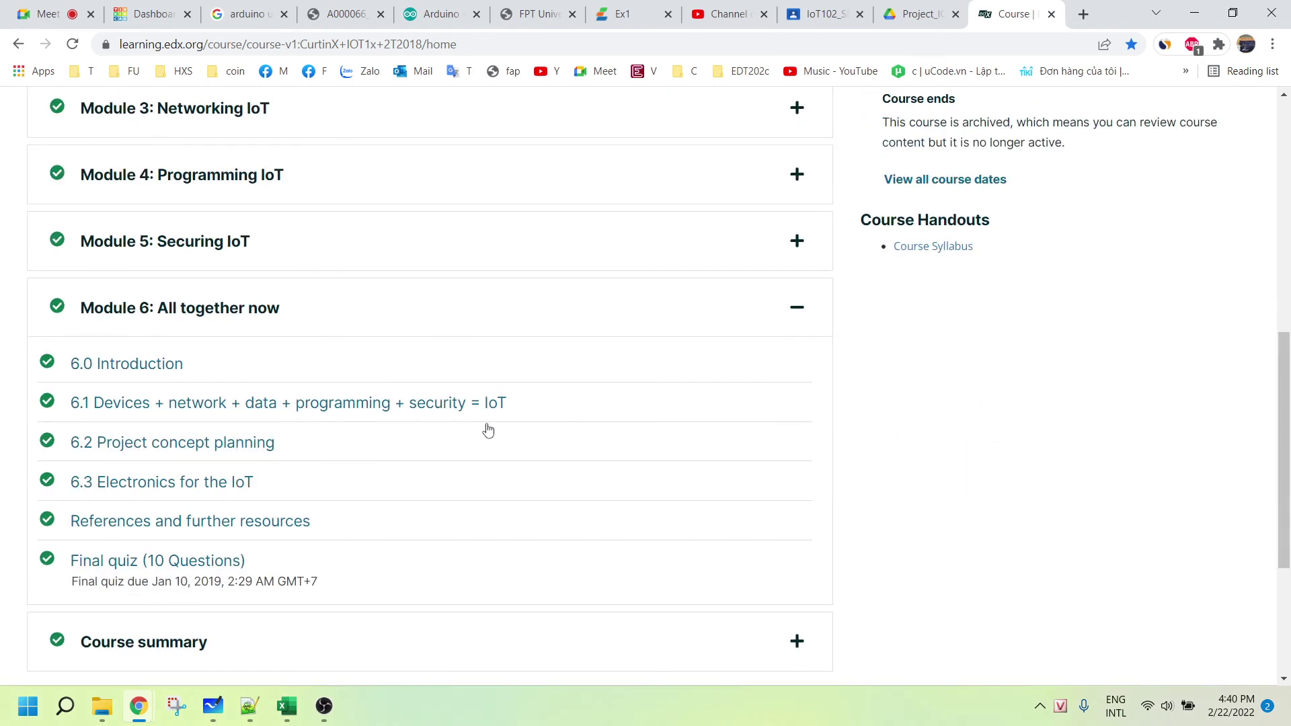
scroll(488, 434, "down", 4)
scroll(491, 444, "up", 13)
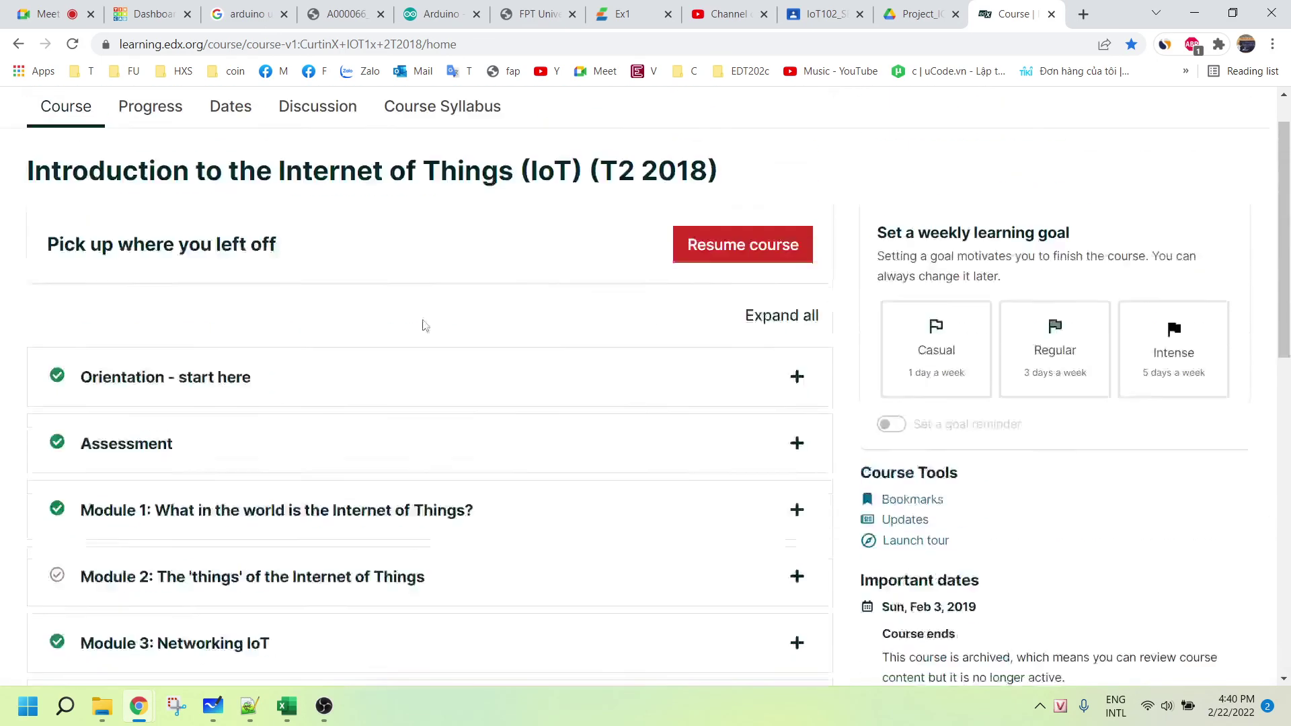
left_click(52, 24)
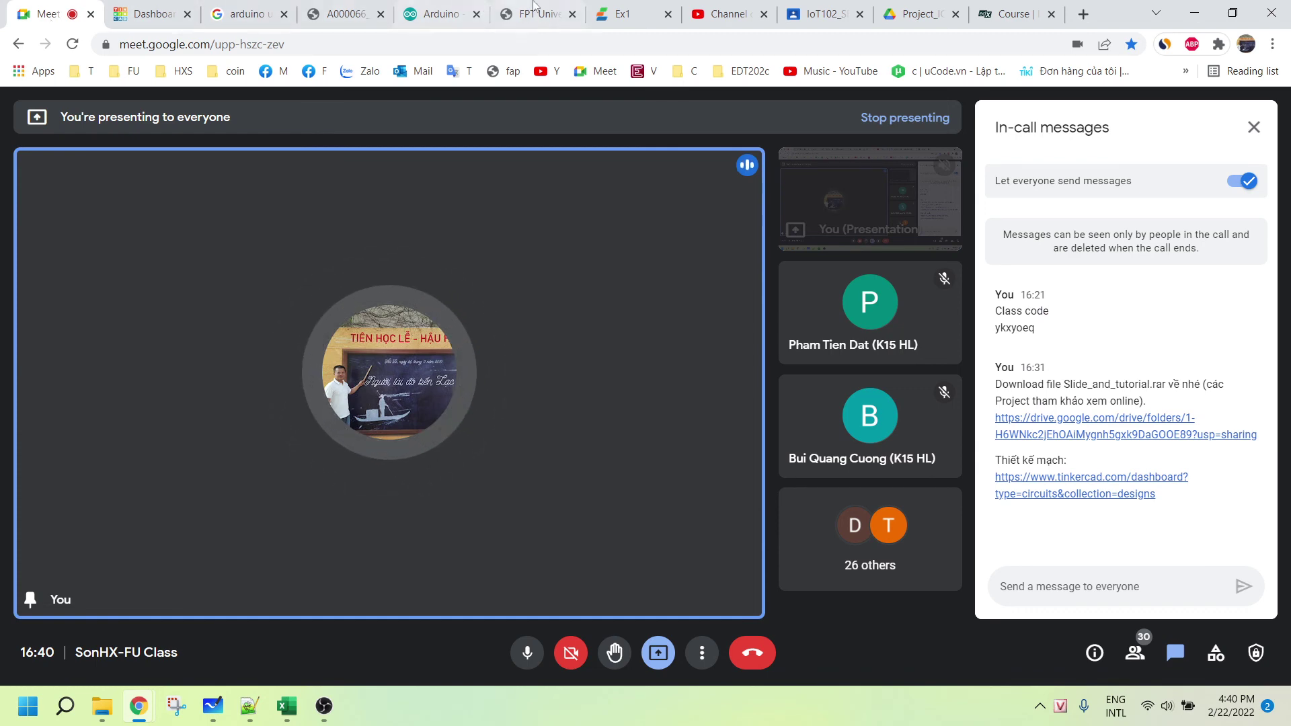
left_click(1016, 16)
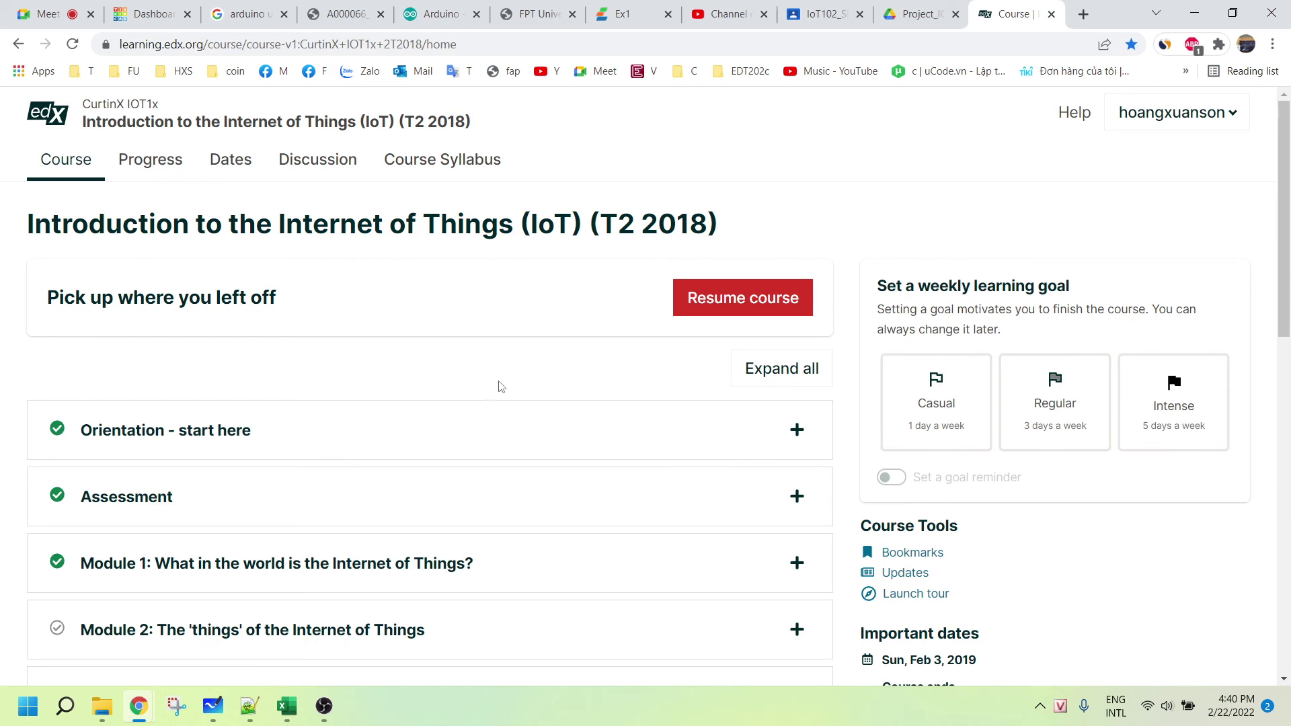
scroll(501, 387, "down", 3)
scroll(311, 450, "down", 5)
left_click(316, 394)
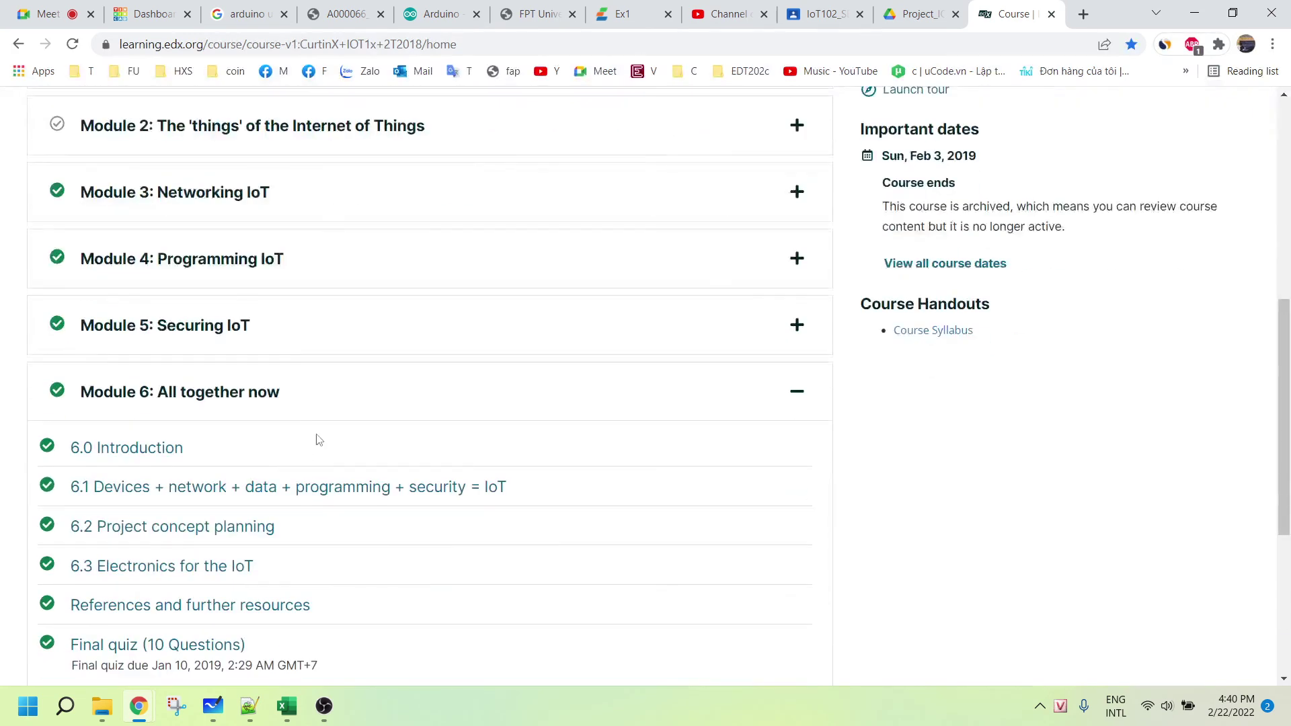
scroll(390, 482, "up", 4)
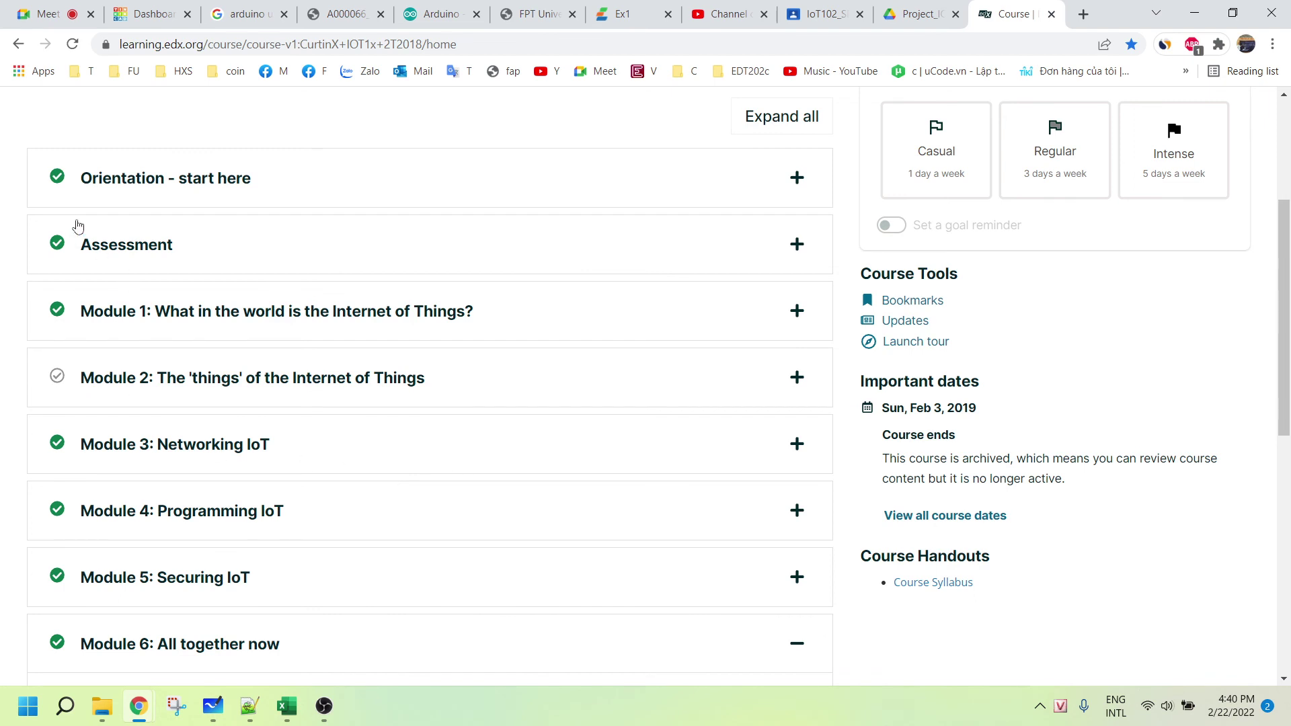
Expand the Orientation, Assessment and Module 1 sections of the outline and look through their lessons.
left_click(59, 185)
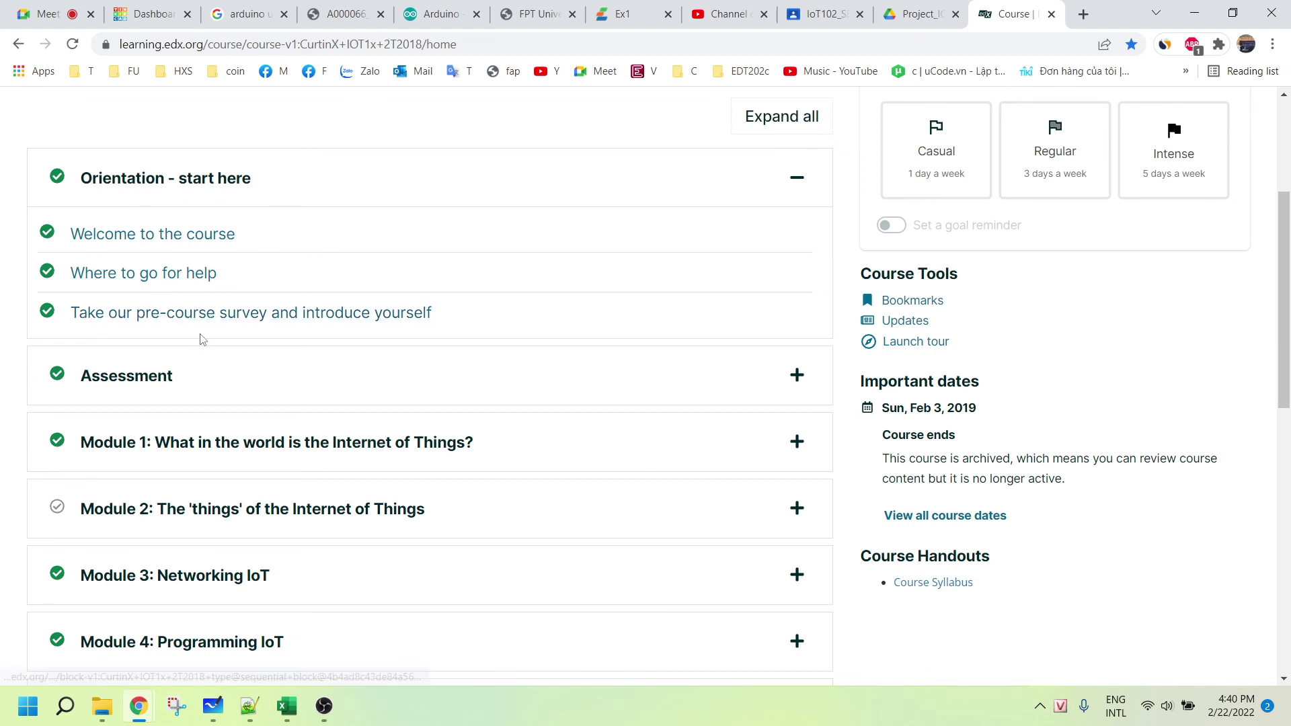
left_click(114, 390)
scroll(244, 413, "down", 1)
left_click(396, 413)
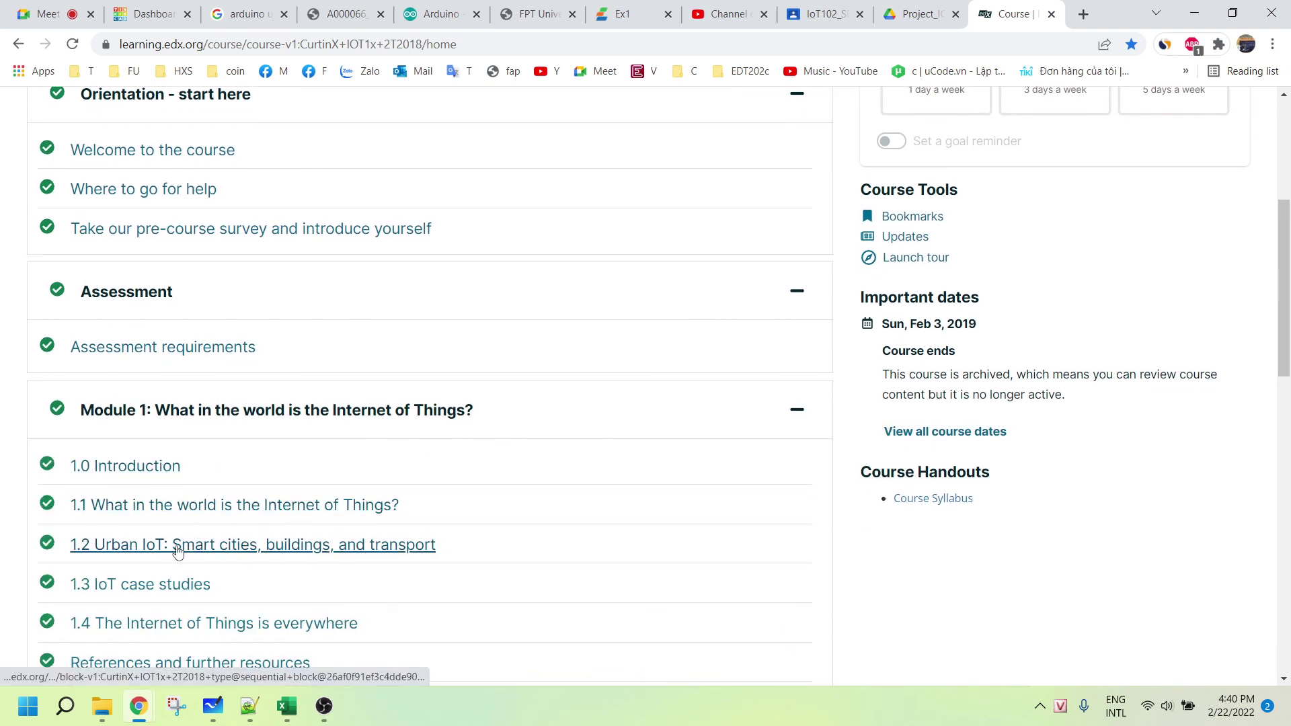
scroll(335, 552, "down", 1)
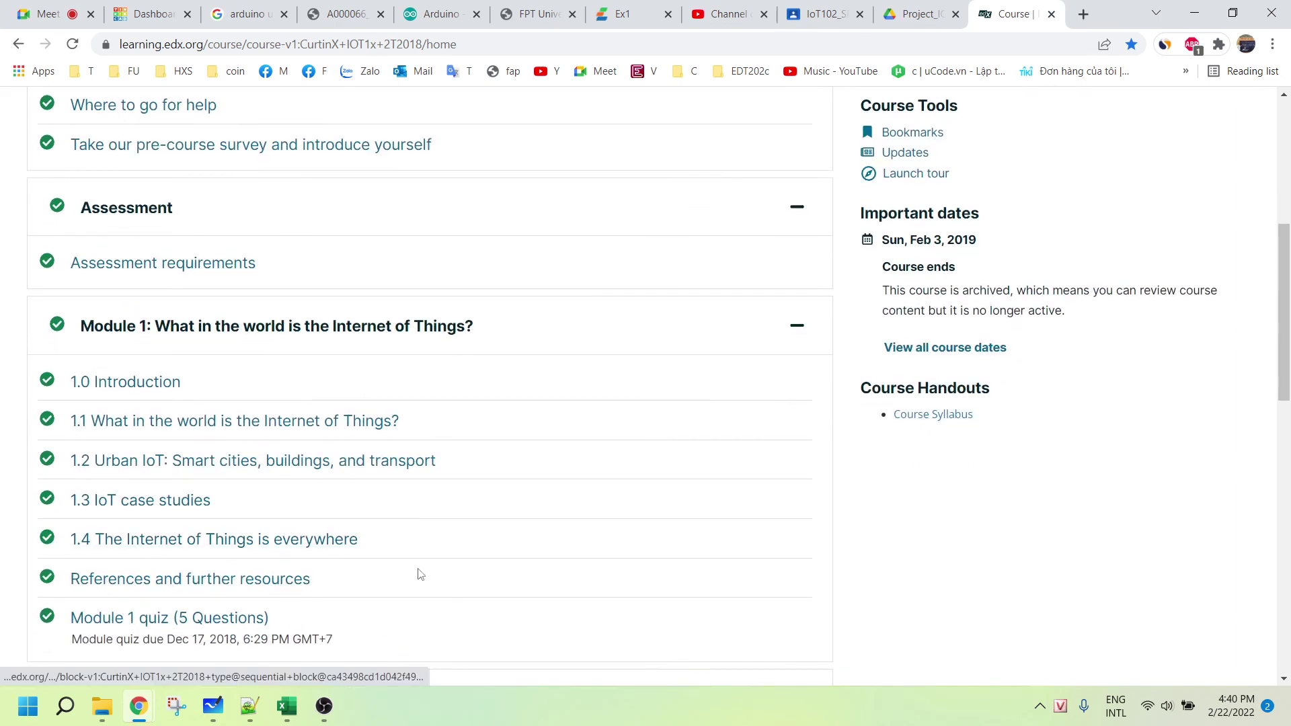
scroll(431, 573, "down", 2)
scroll(363, 528, "down", 2)
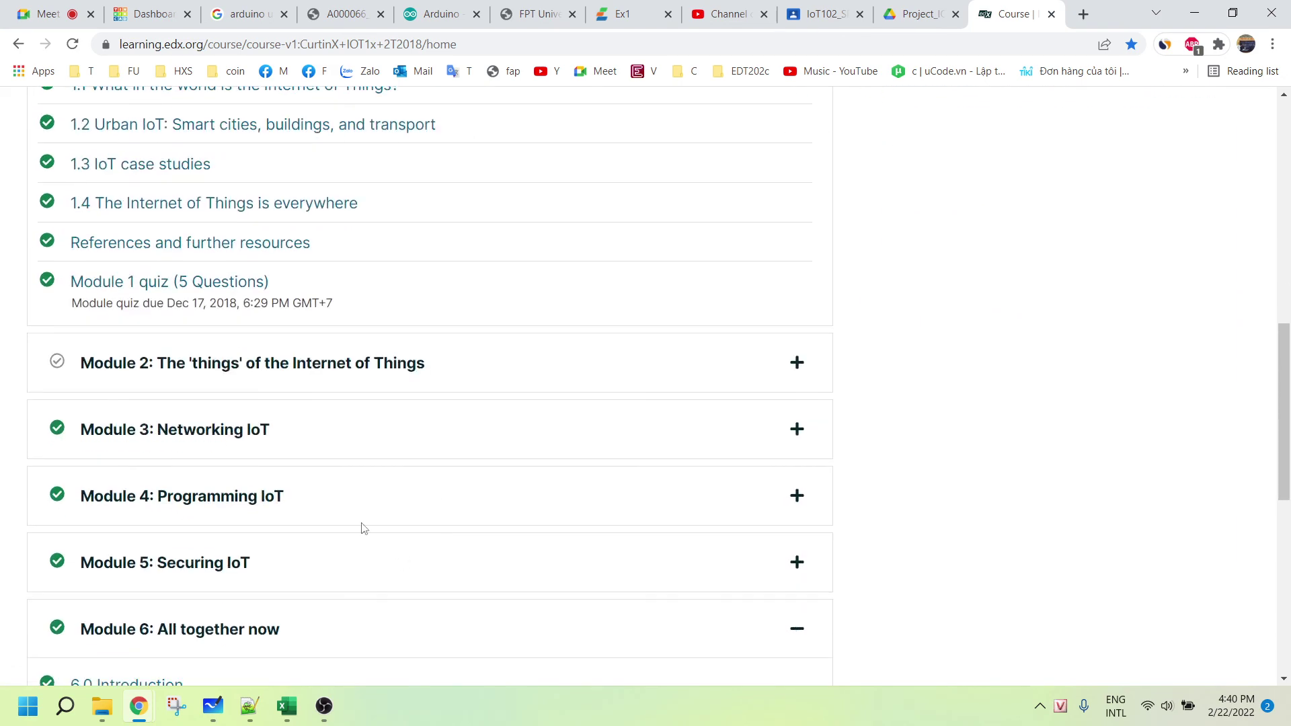
Expand Module 2 and Module 3, look over their lessons, and go back up to Module 1.
left_click(122, 381)
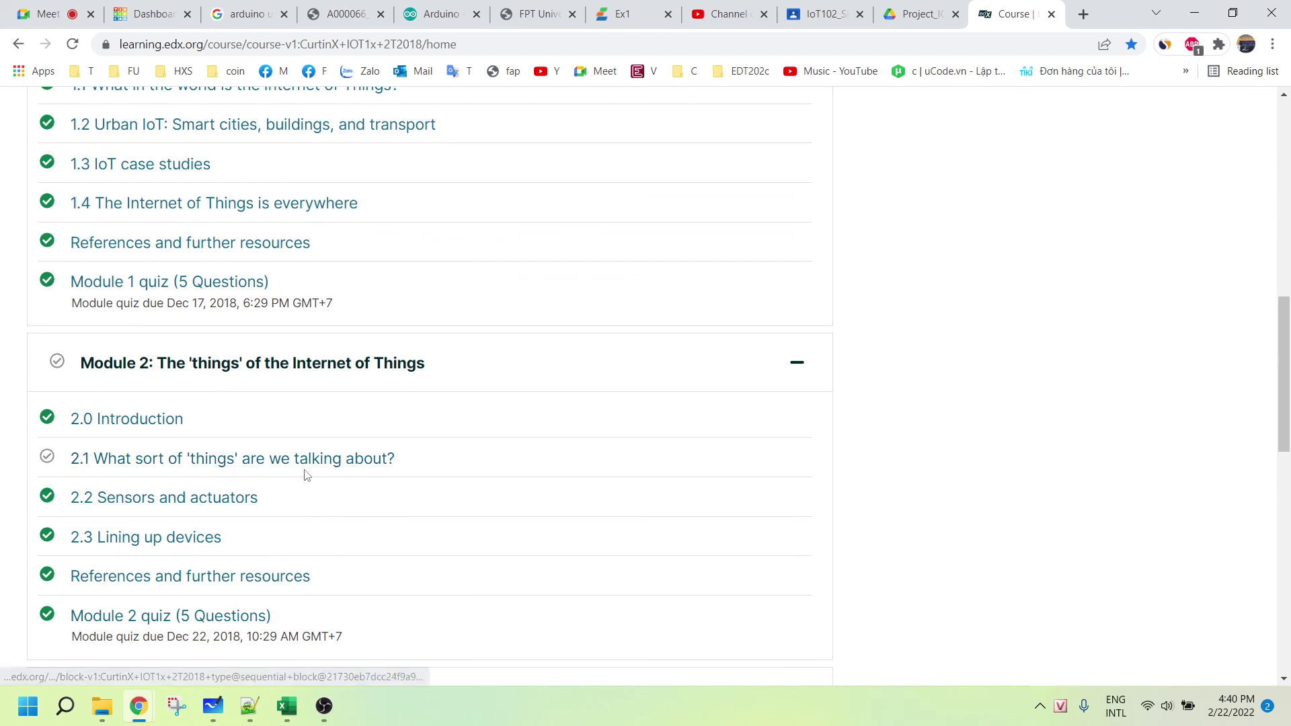
scroll(244, 468, "down", 3)
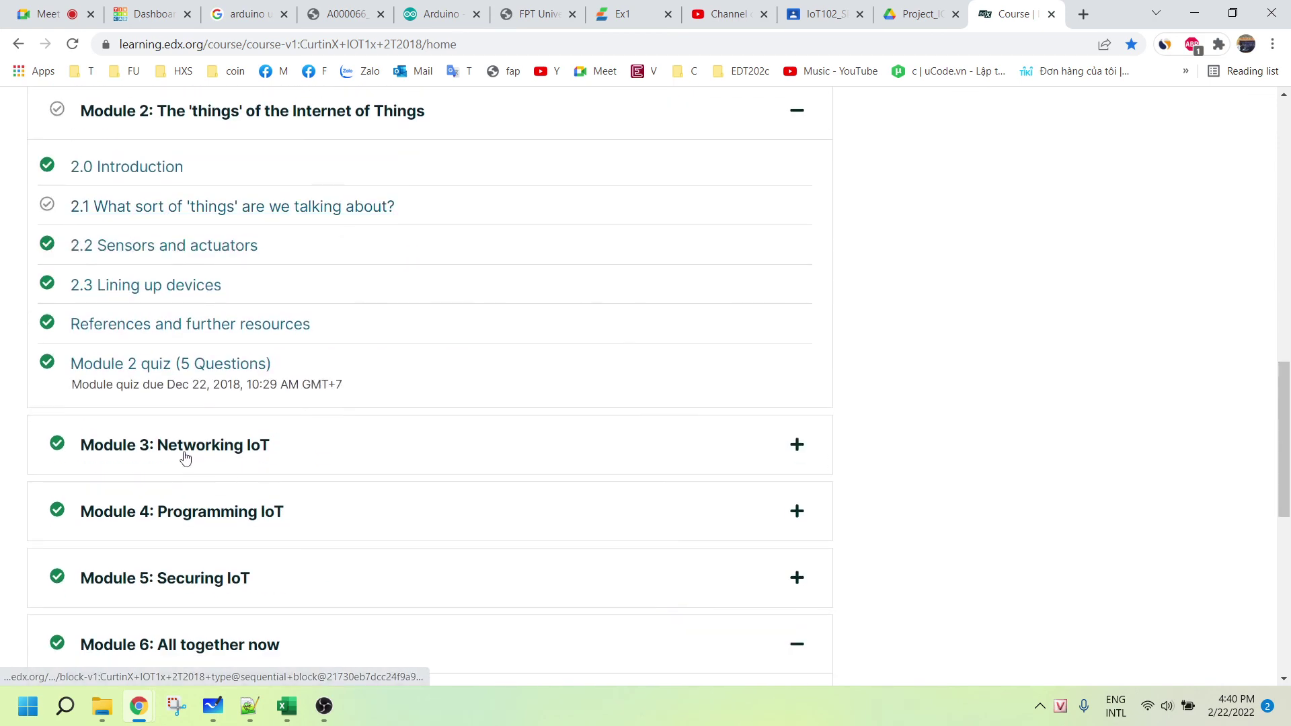
left_click(244, 467)
scroll(394, 489, "down", 2)
scroll(393, 489, "down", 2)
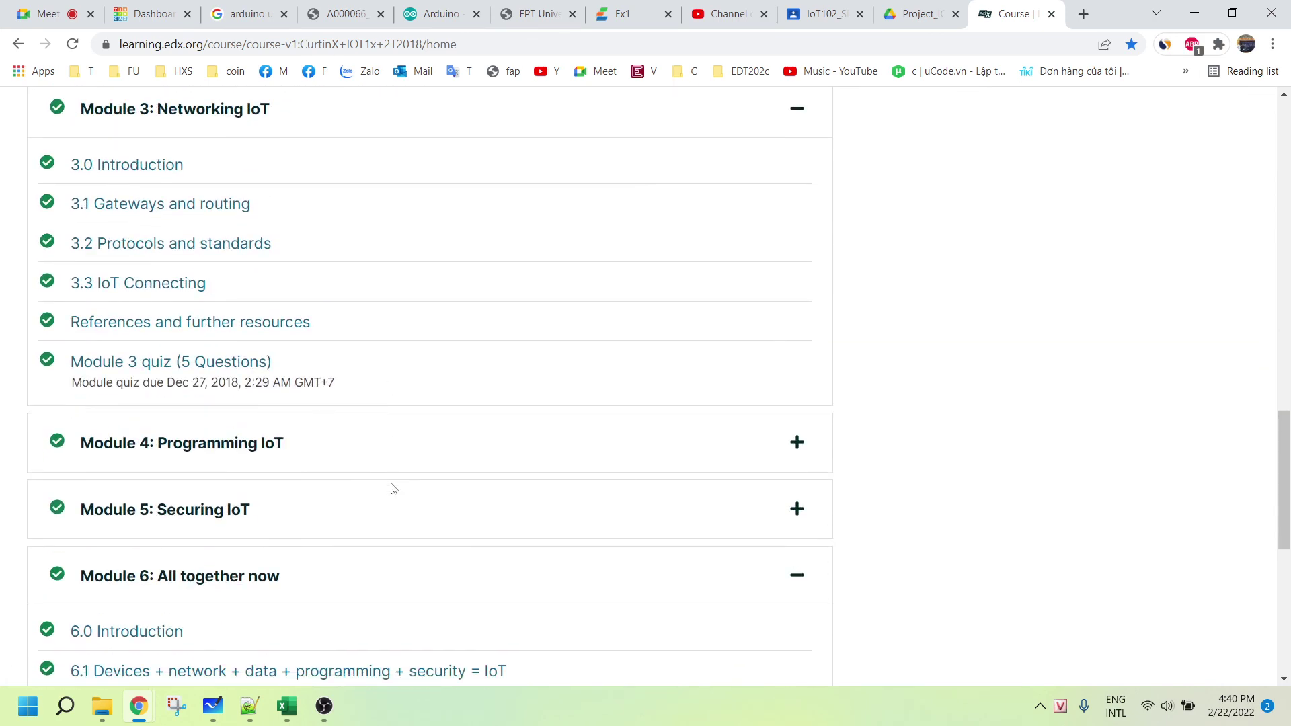
scroll(392, 487, "up", 10)
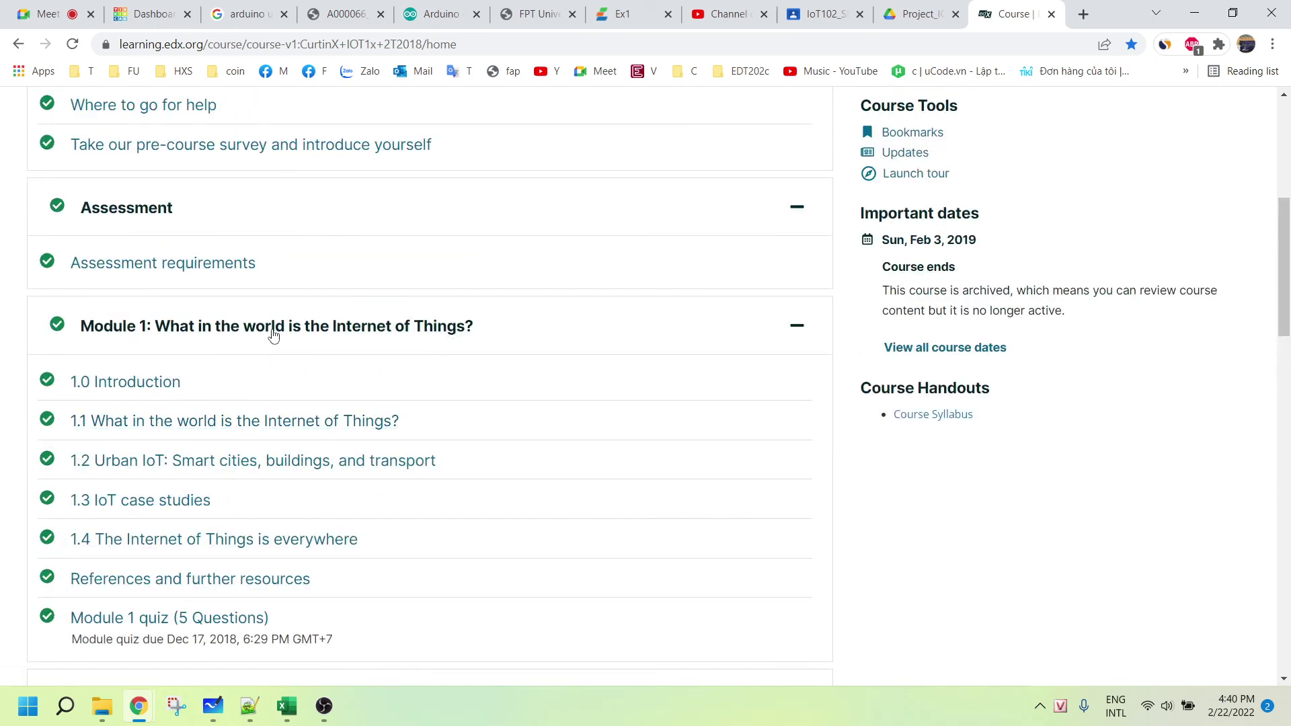
Look over the Module 1 and Module 2 lessons in the course outline and return to the course header.
scroll(398, 436, "down", 3)
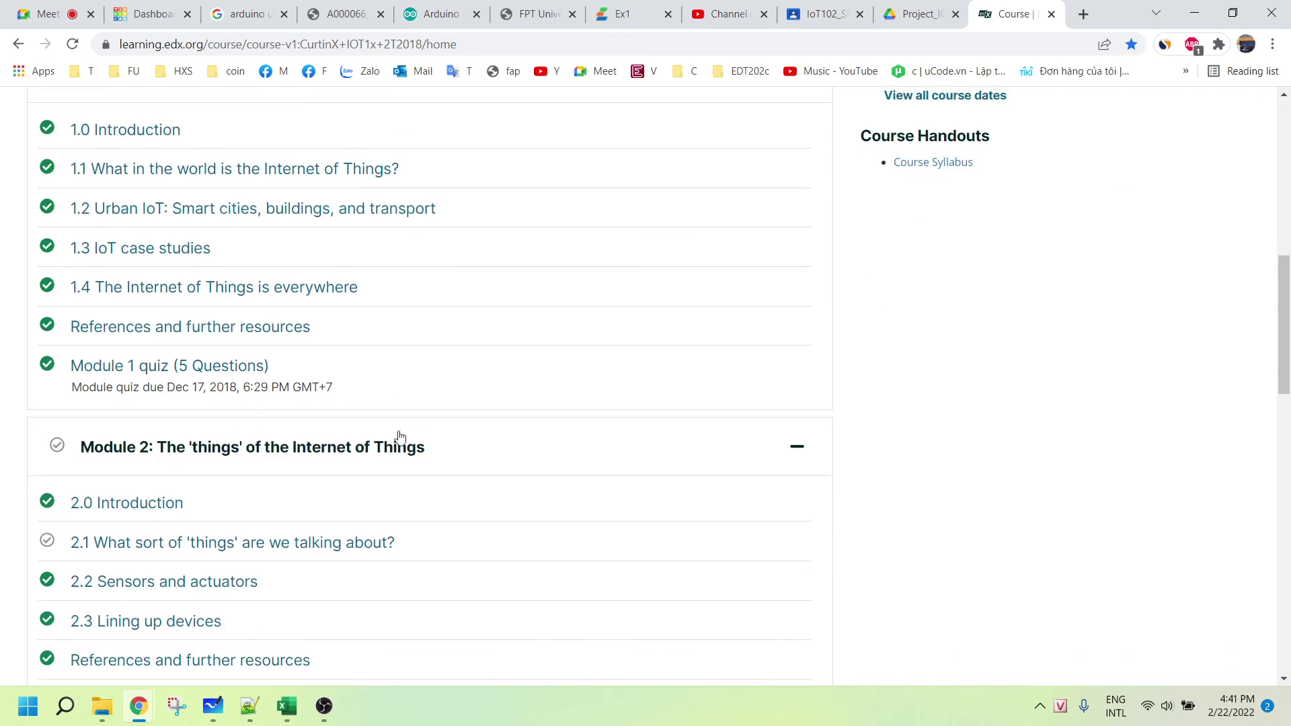
scroll(399, 436, "up", 2)
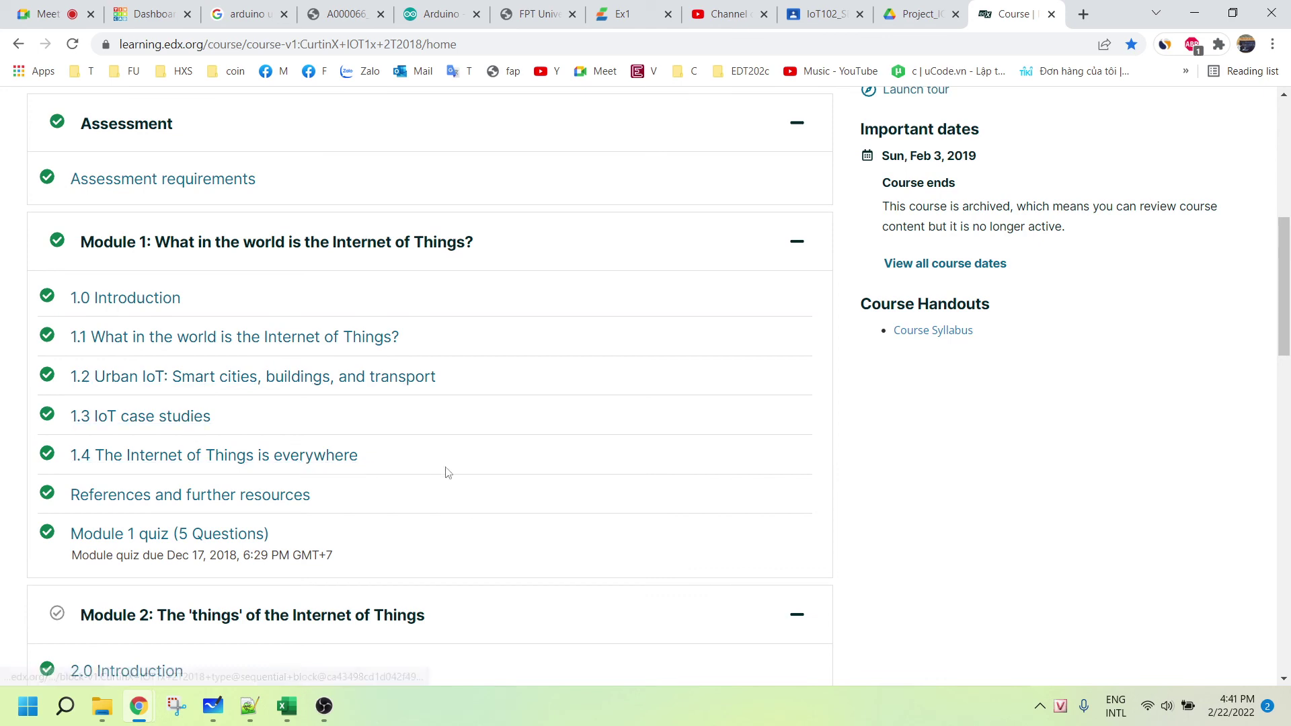
scroll(458, 477, "up", 5)
scroll(464, 472, "down", 3)
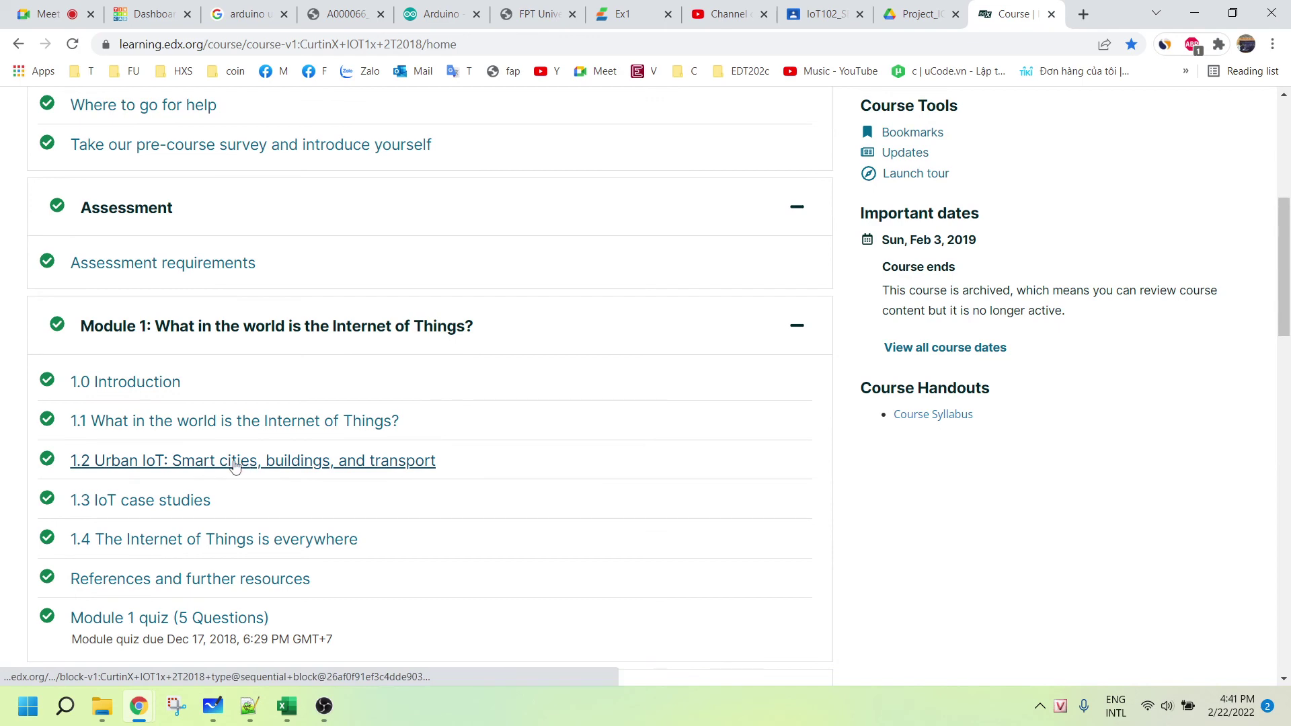
scroll(462, 476, "up", 5)
scroll(465, 464, "up", 1)
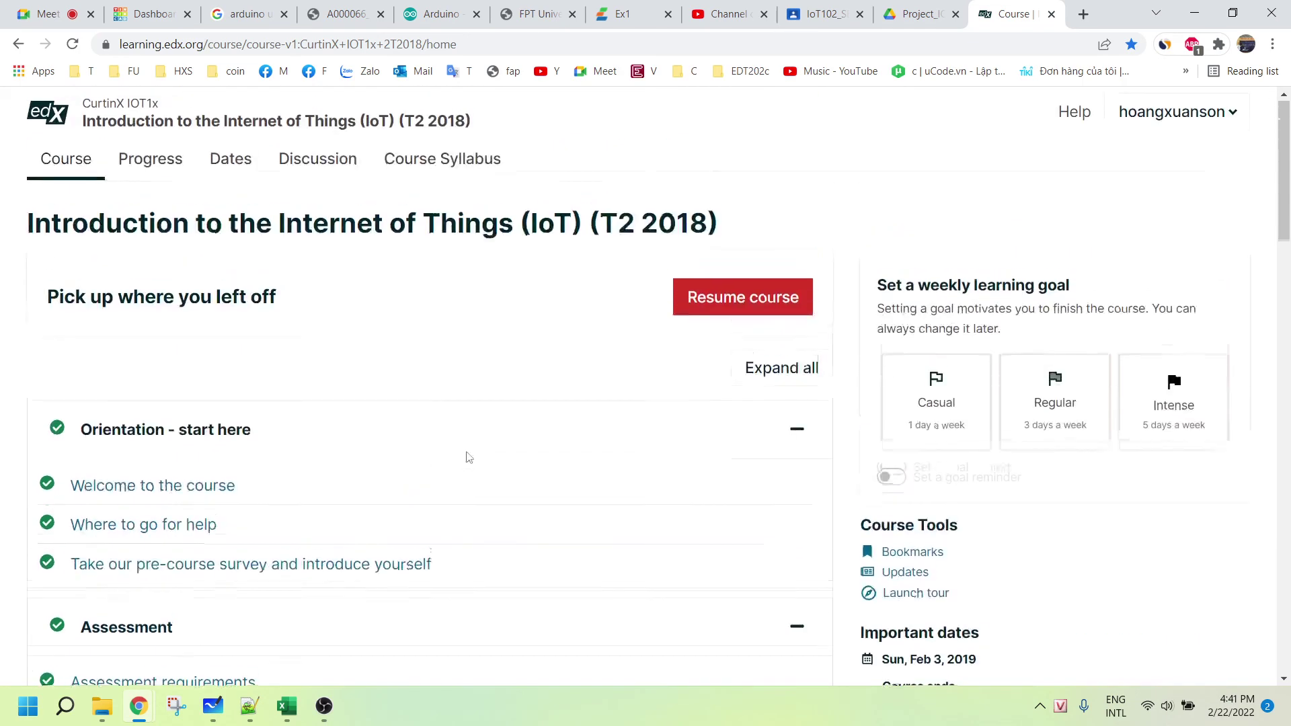
Copy the provider name CurtinX from the course header and search Google for "curtin university" in a new tab.
left_click_drag(88, 103, 128, 105)
key("ctrl+c")
left_click(86, 105)
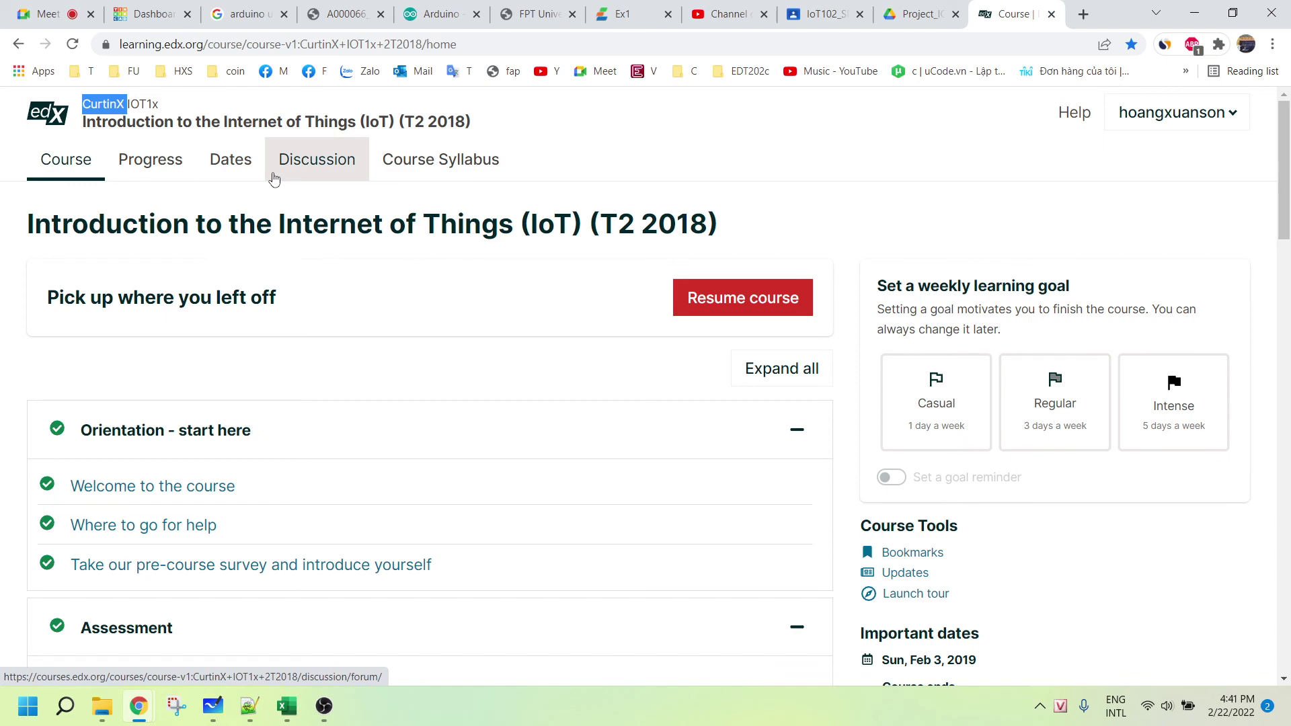
left_click(1083, 15)
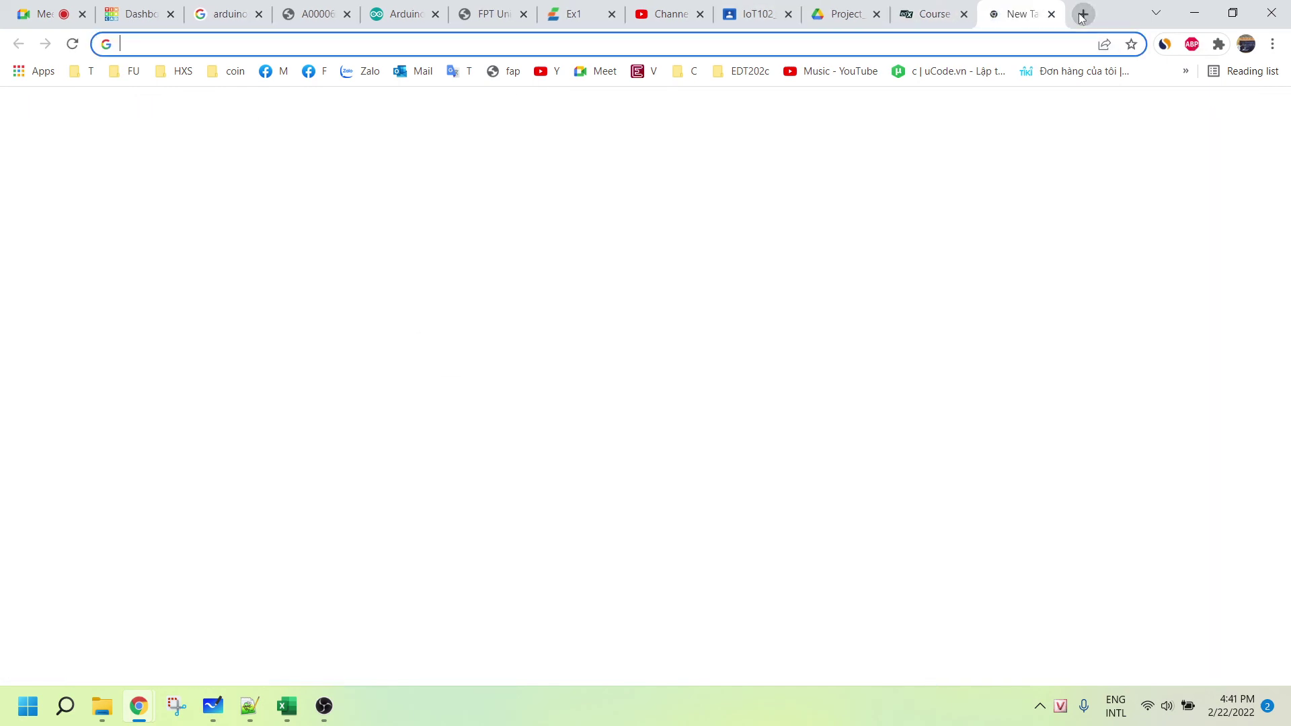
key("ctrl+v")
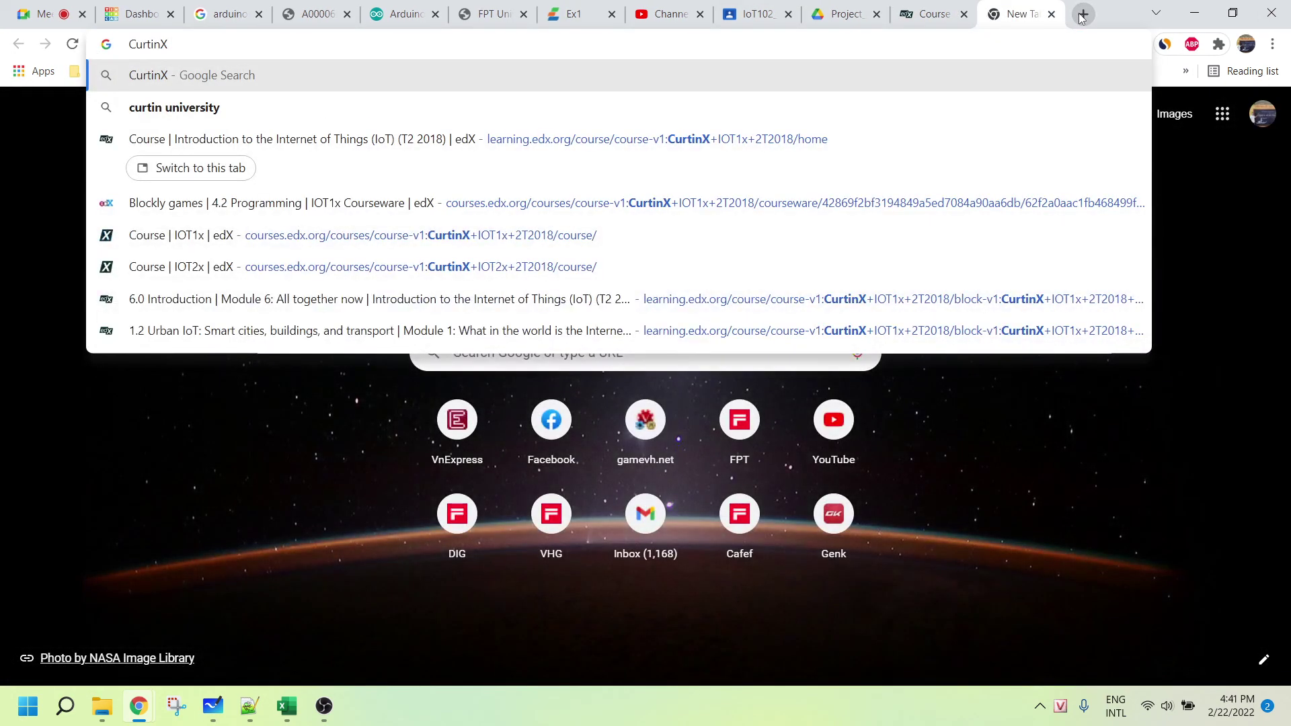
key("Down")
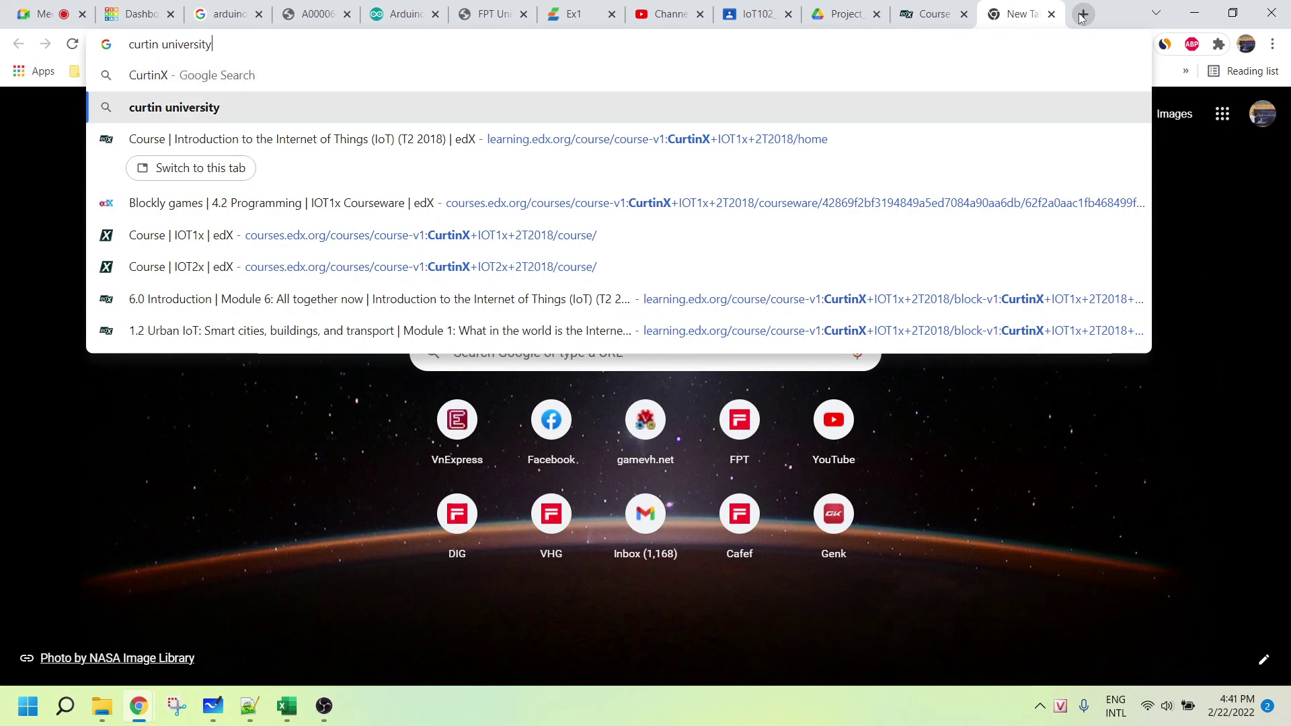
key("Return")
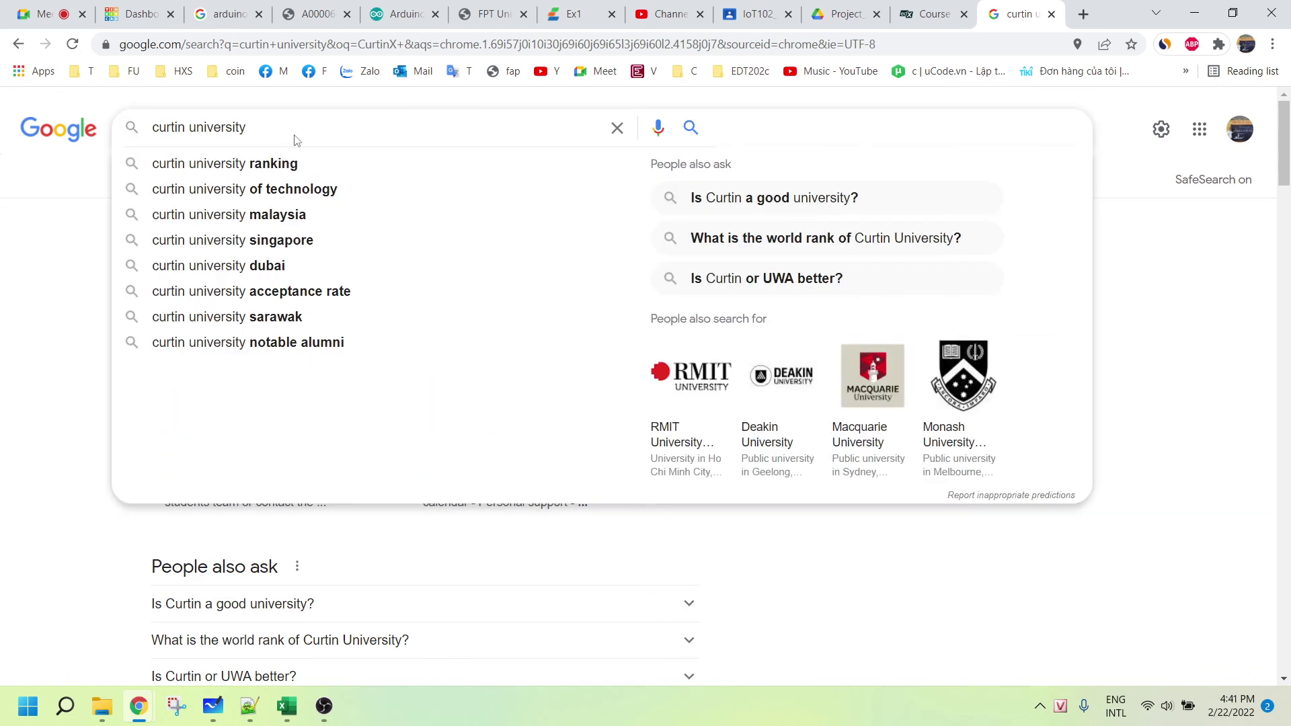
Refine the search to "curtin university maps" and open the university's location in Google Maps.
type("maps")
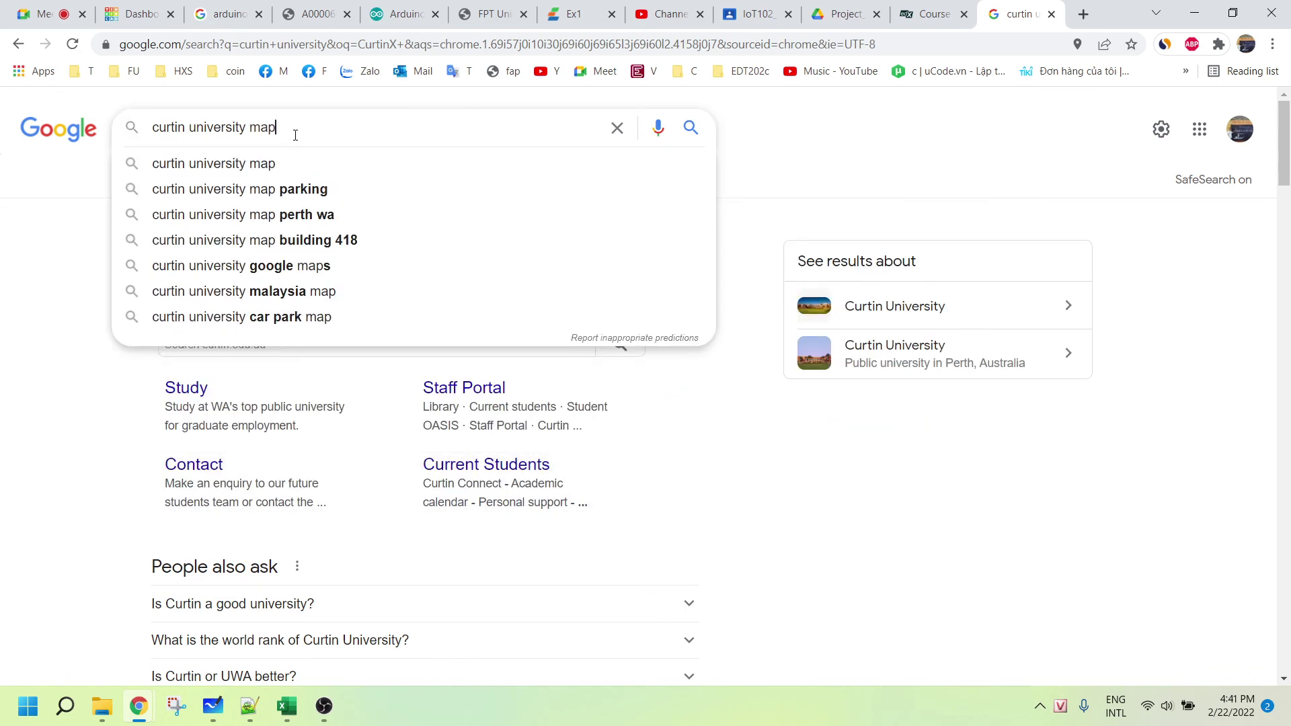
key("Return")
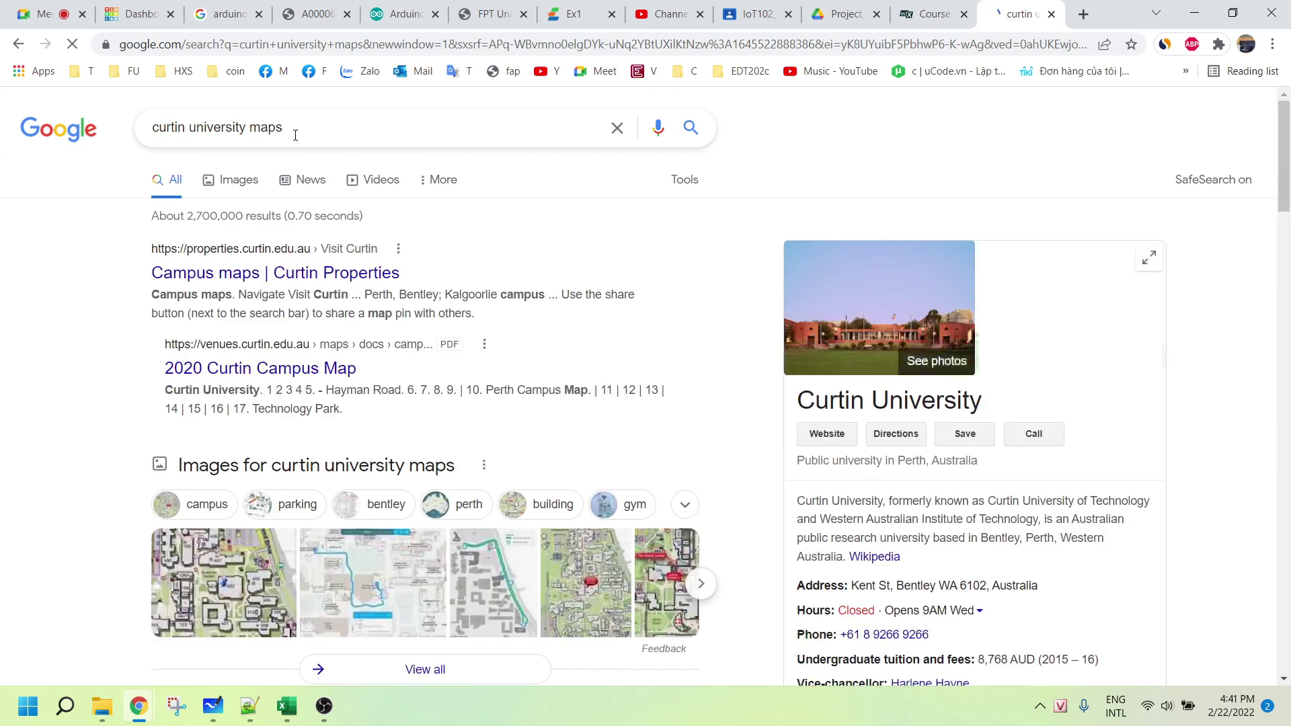
left_click(1047, 318)
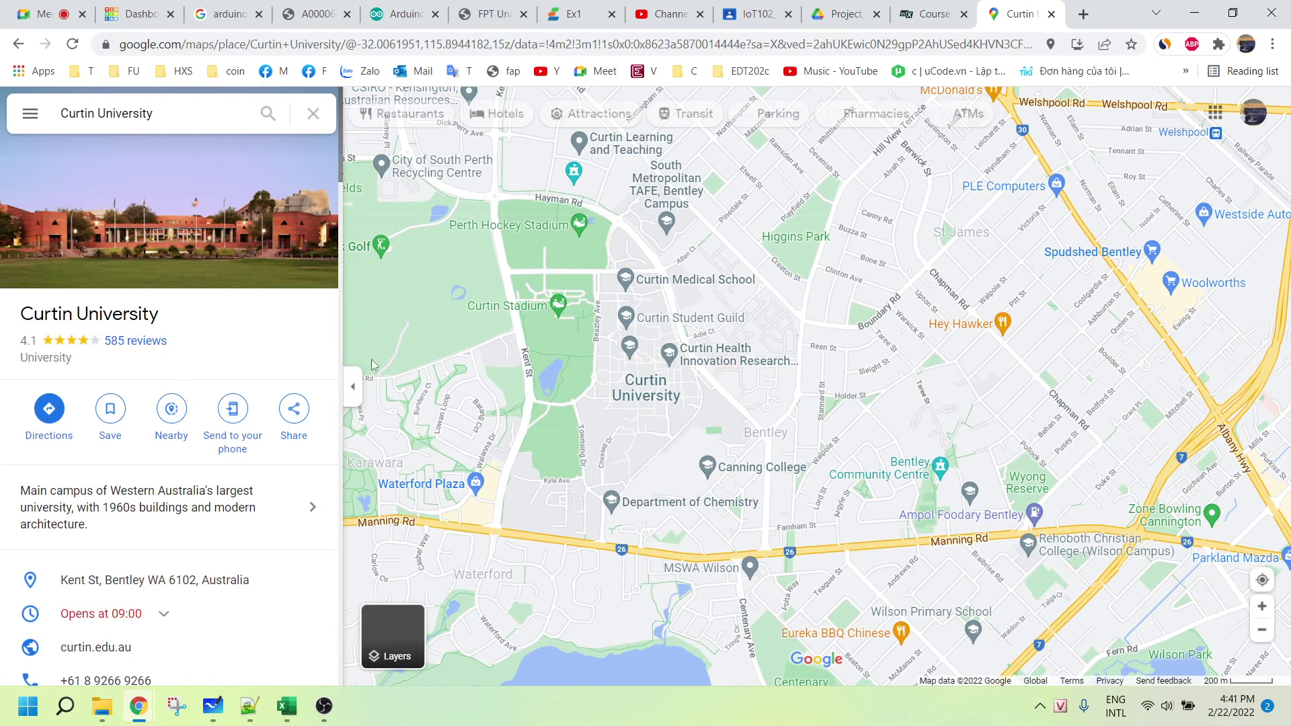
Examine where Curtin University lies within Australia, from the whole continent down to the Perth area.
scroll(653, 382, "down", 2)
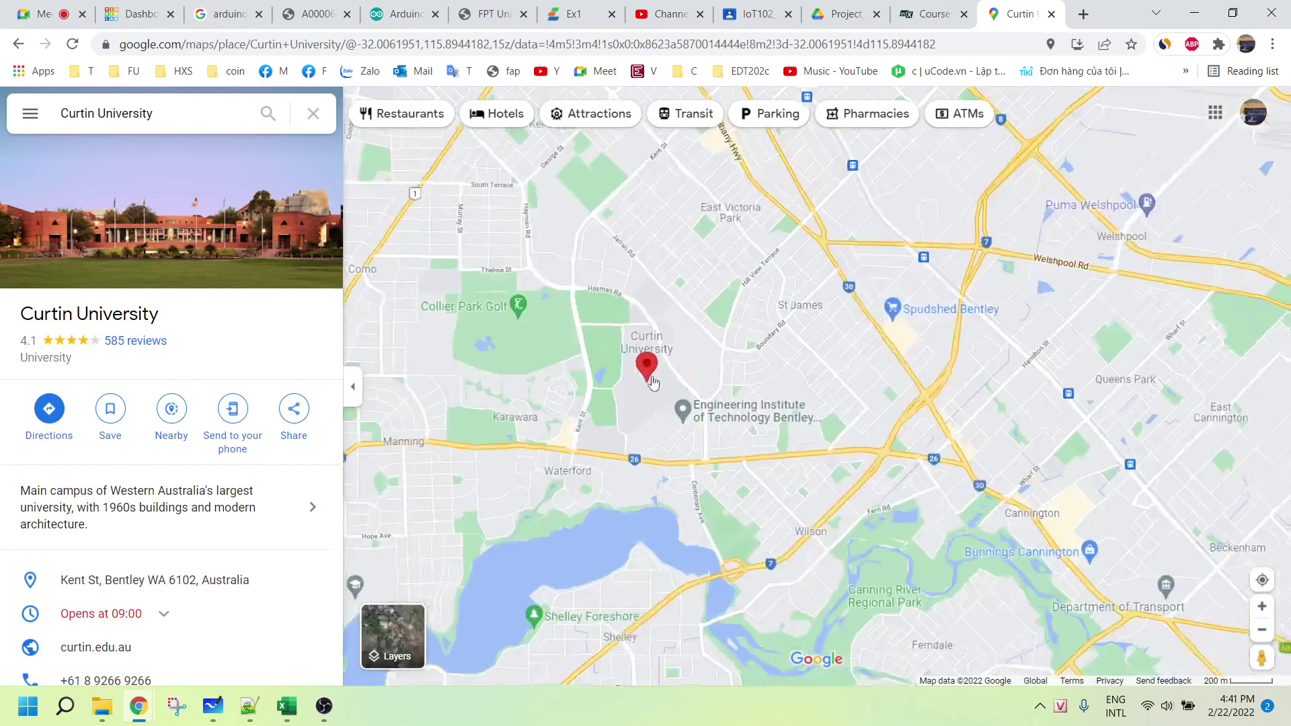
scroll(652, 382, "down", 5)
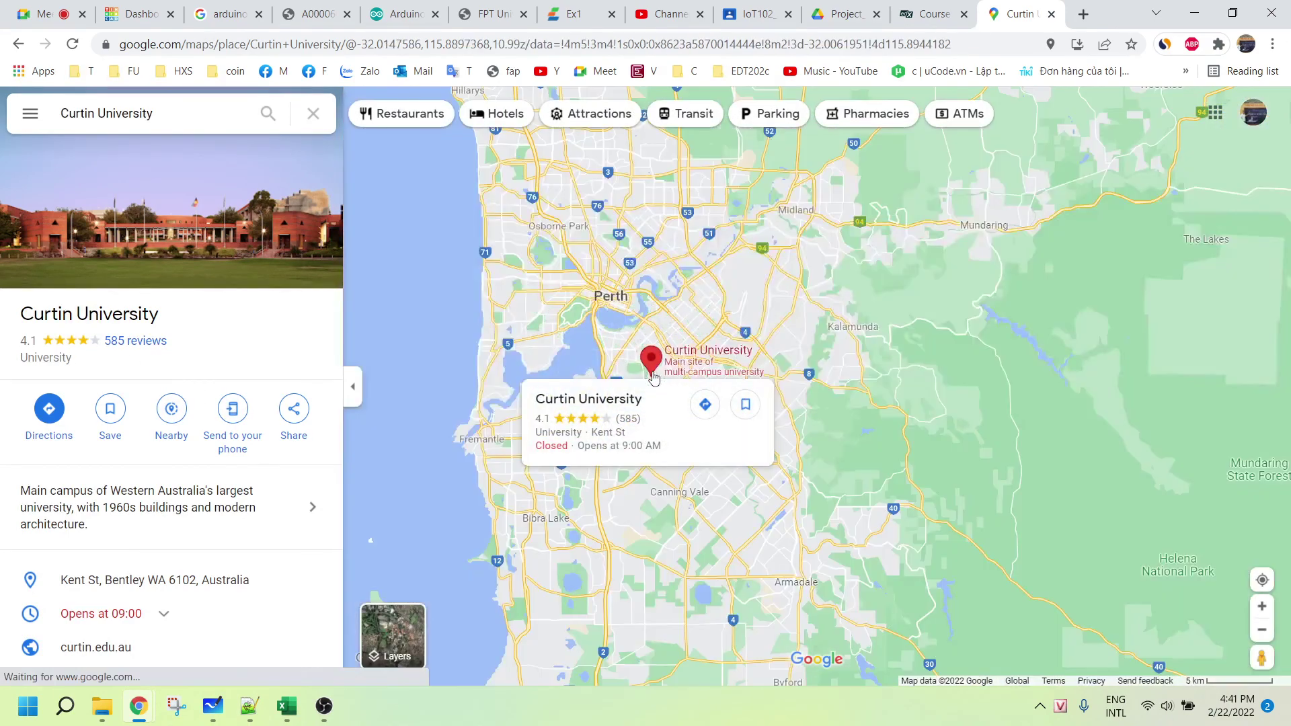
scroll(654, 378, "down", 3)
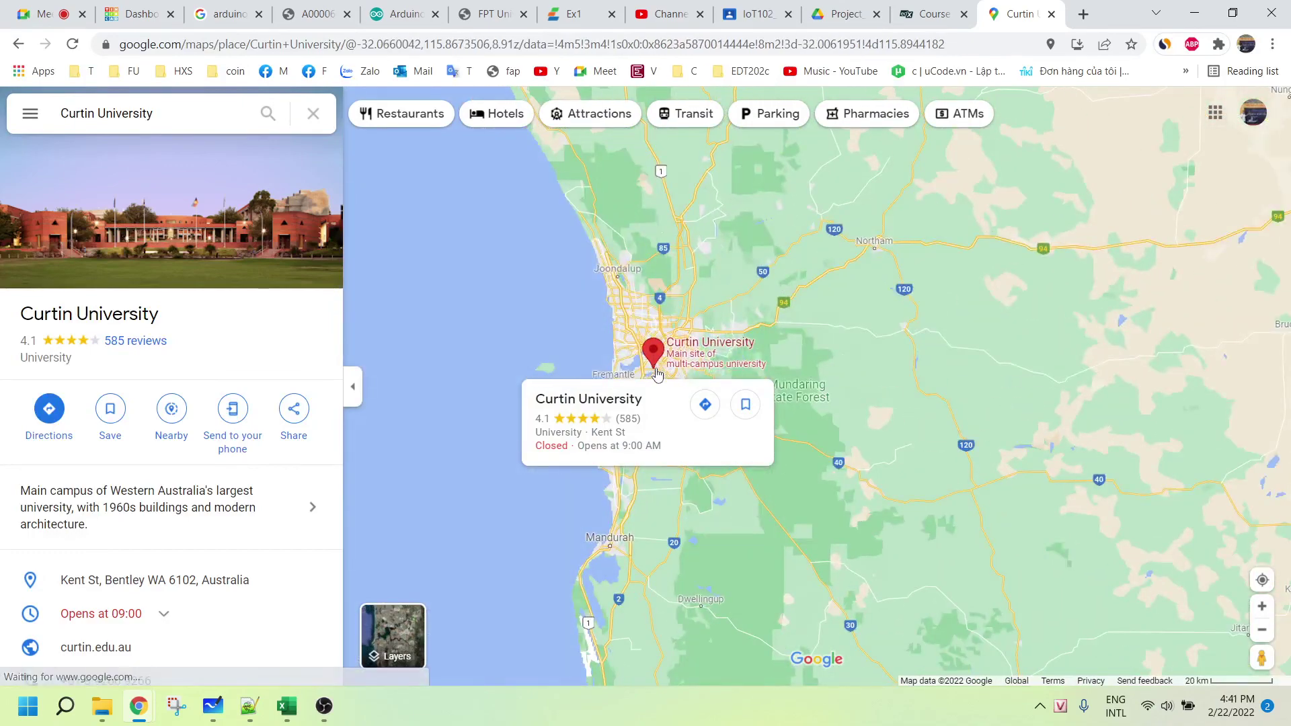
scroll(657, 375, "down", 4)
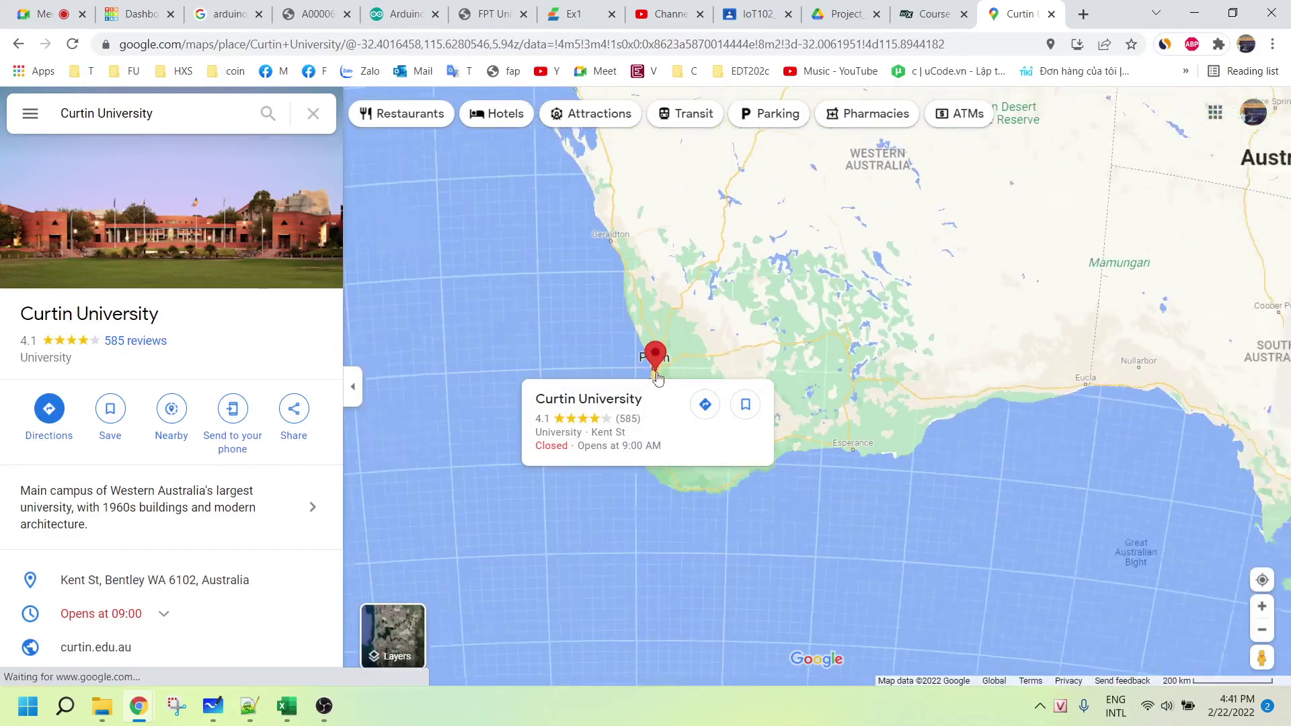
scroll(657, 377, "down", 3)
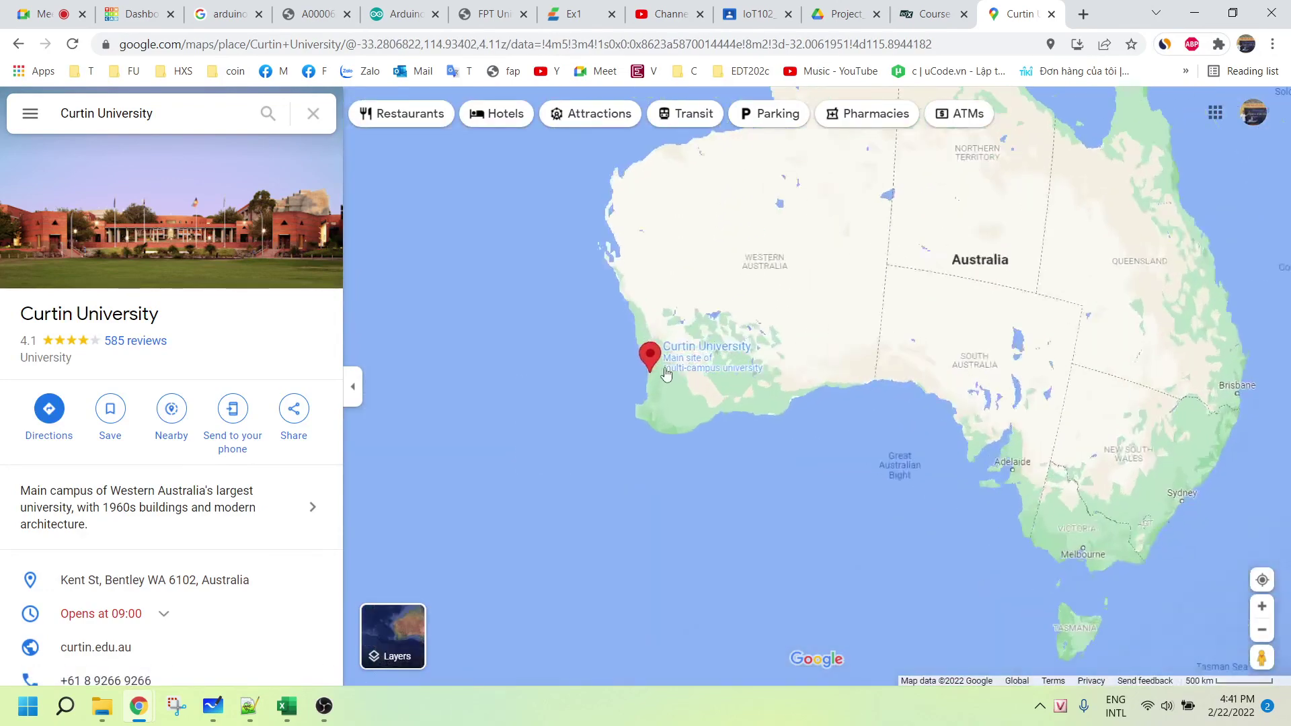
scroll(666, 374, "up", 3)
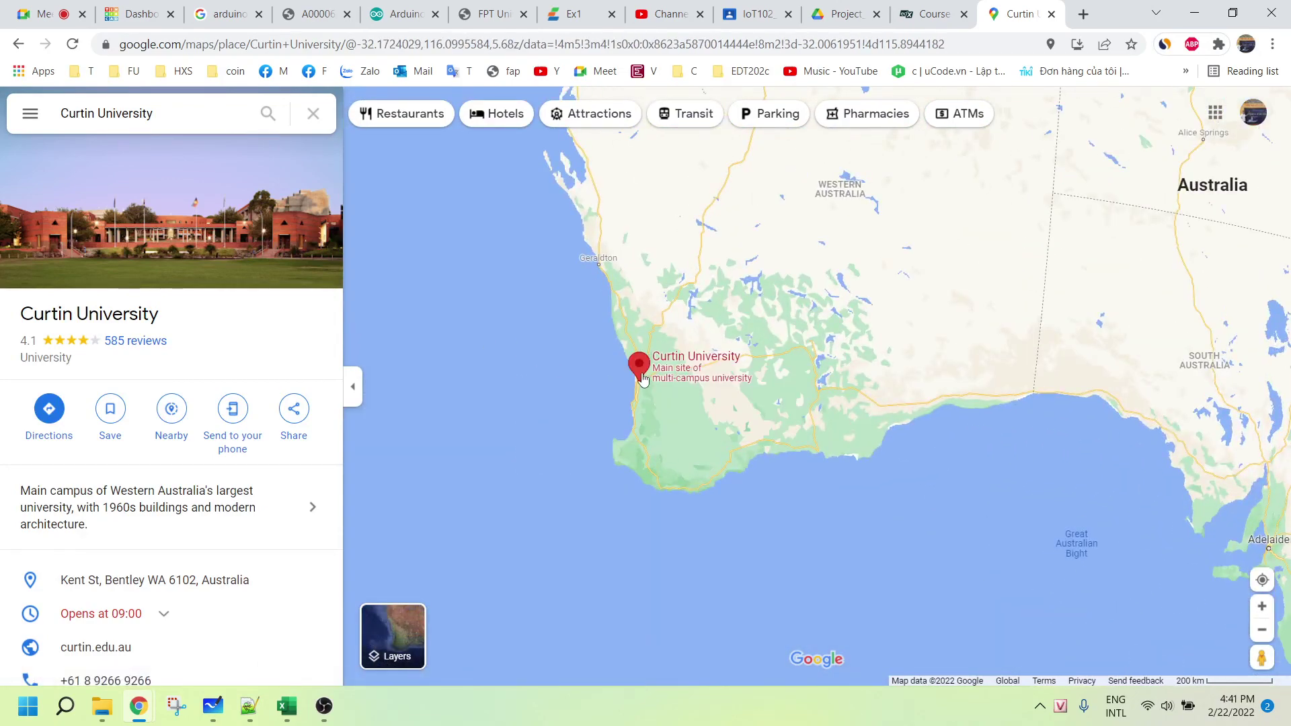
scroll(643, 379, "up", 5)
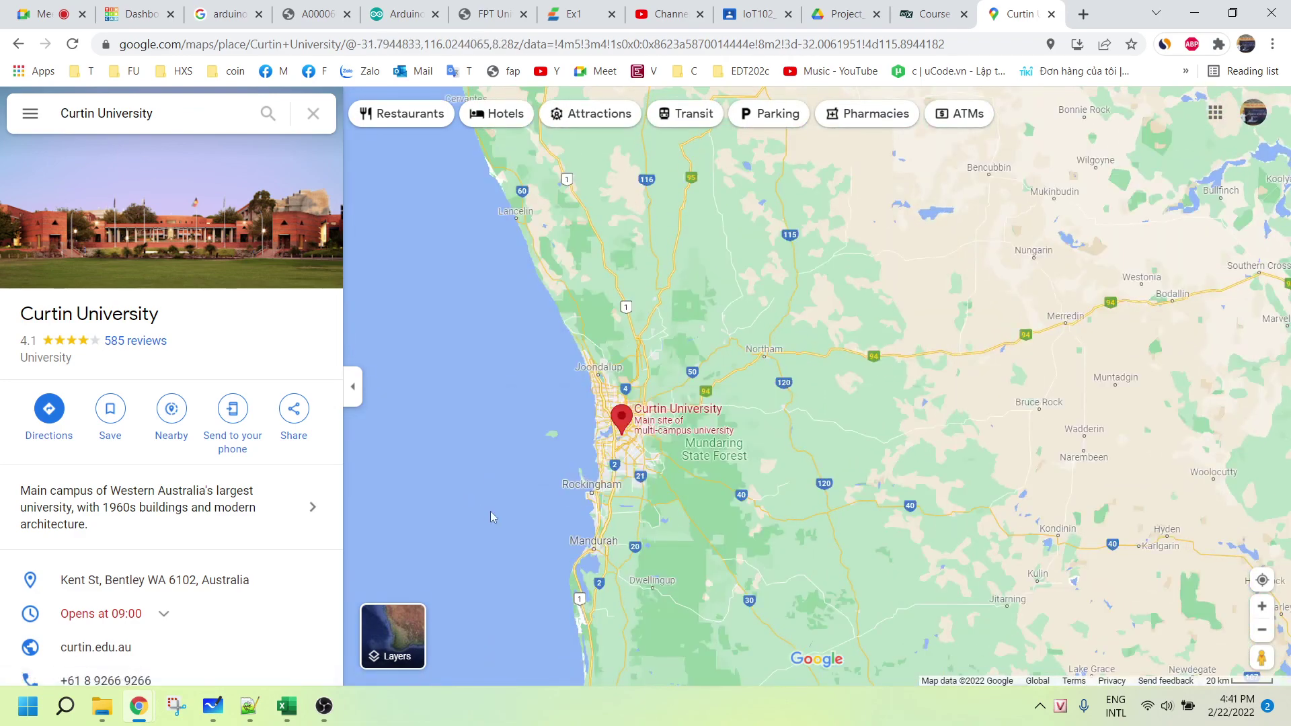
scroll(620, 455, "up", 2)
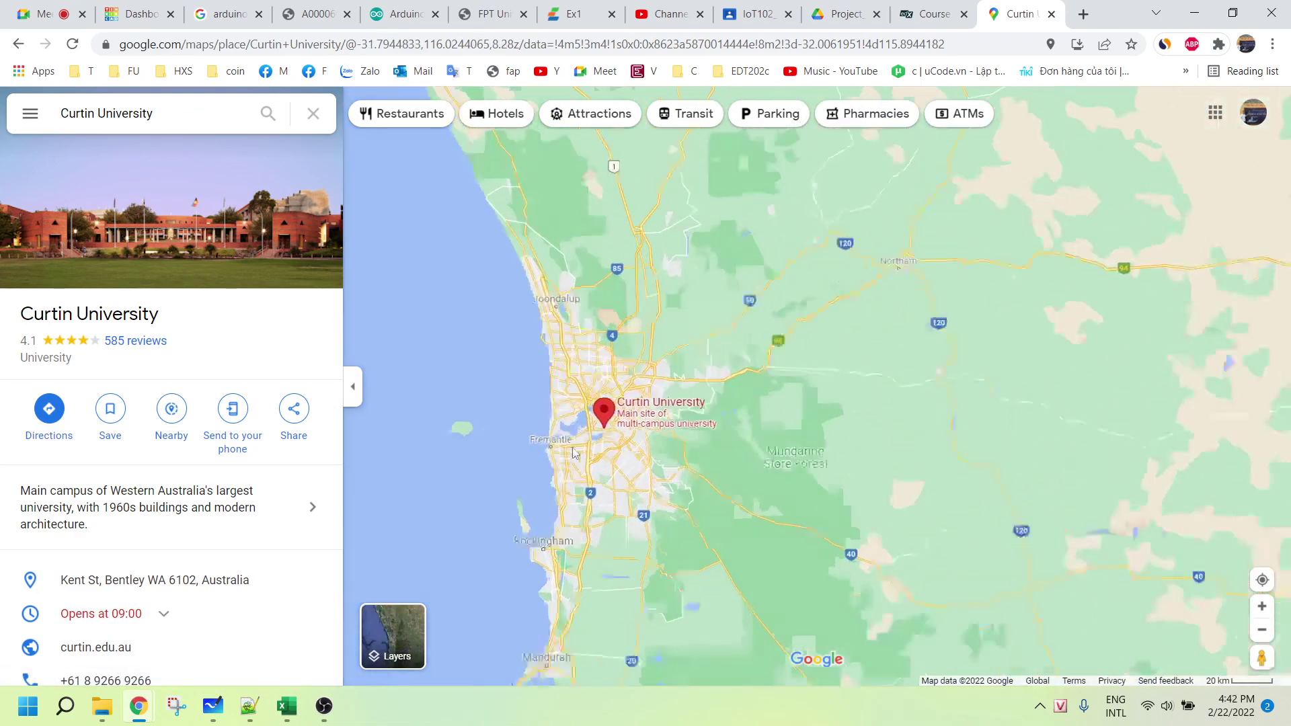
scroll(573, 454, "up", 4)
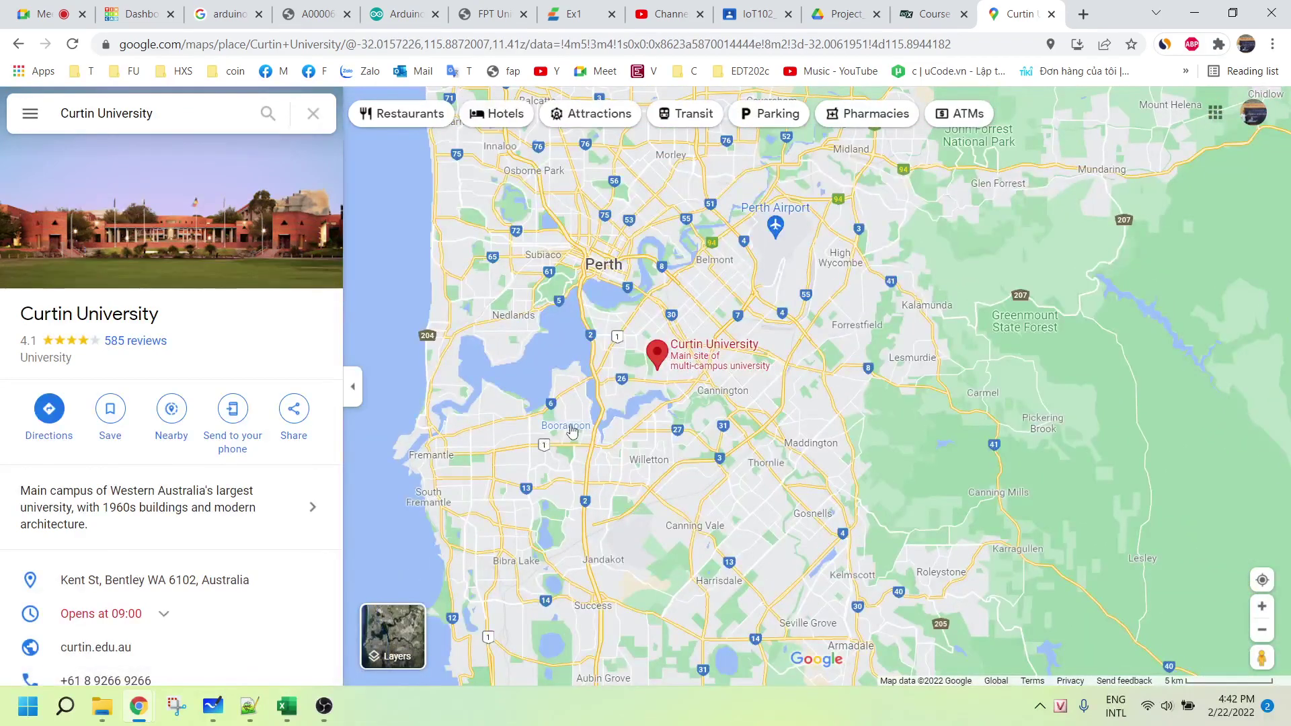
scroll(571, 431, "down", 2)
Look through Curtin University's photos and review summary in its place details.
scroll(174, 504, "down", 10)
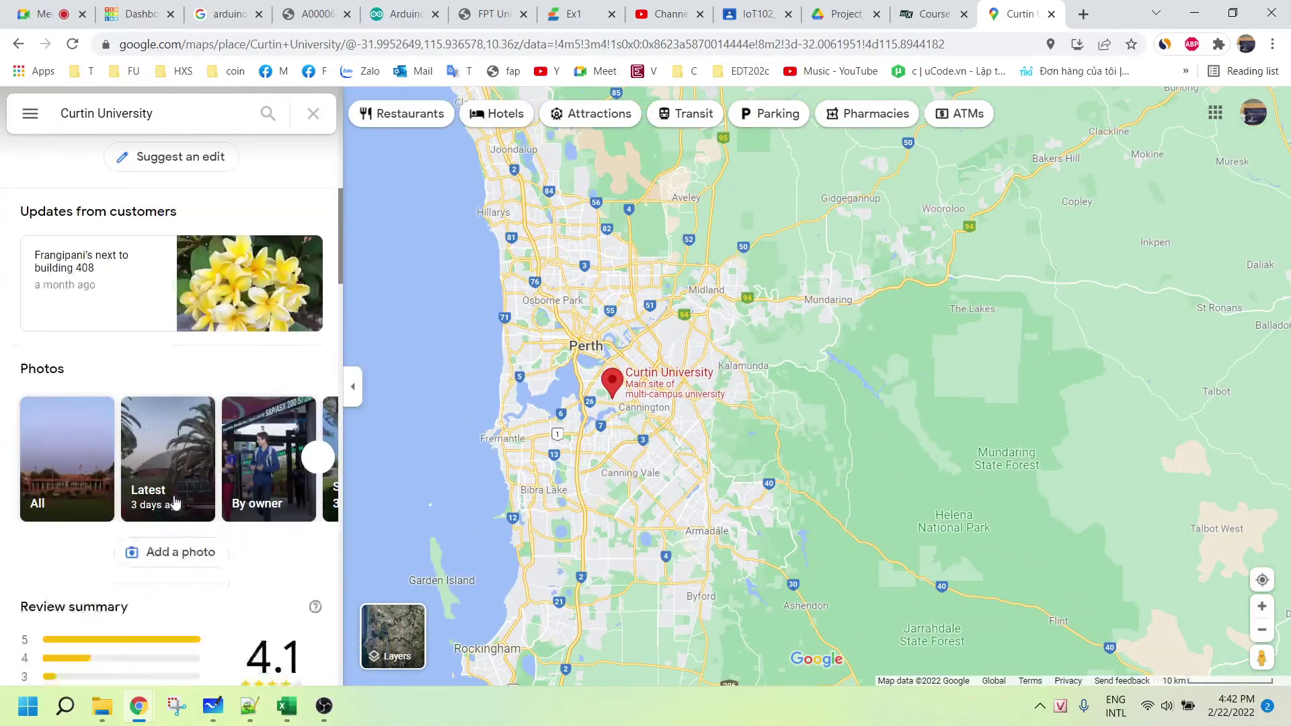
scroll(174, 505, "down", 6)
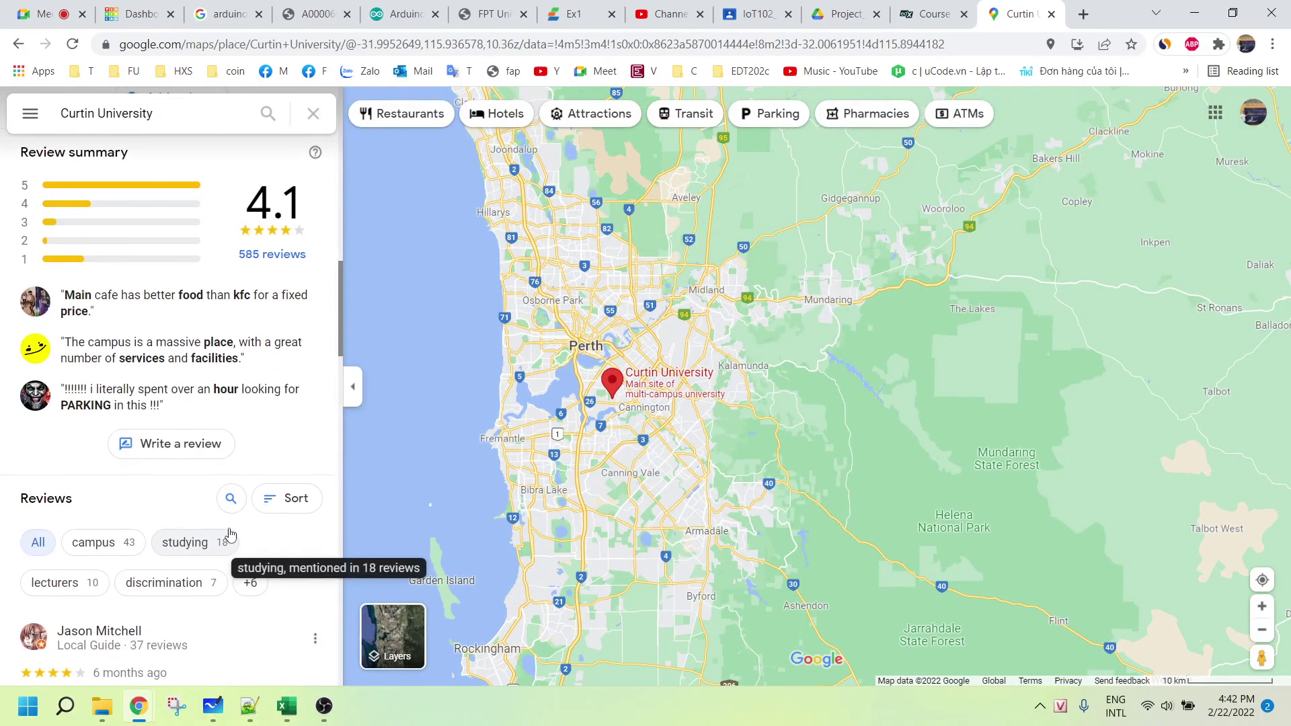
scroll(202, 403, "up", 15)
Return to the edX course outline, open the Module 1 quiz in a new tab and switch to it.
left_click(934, 14)
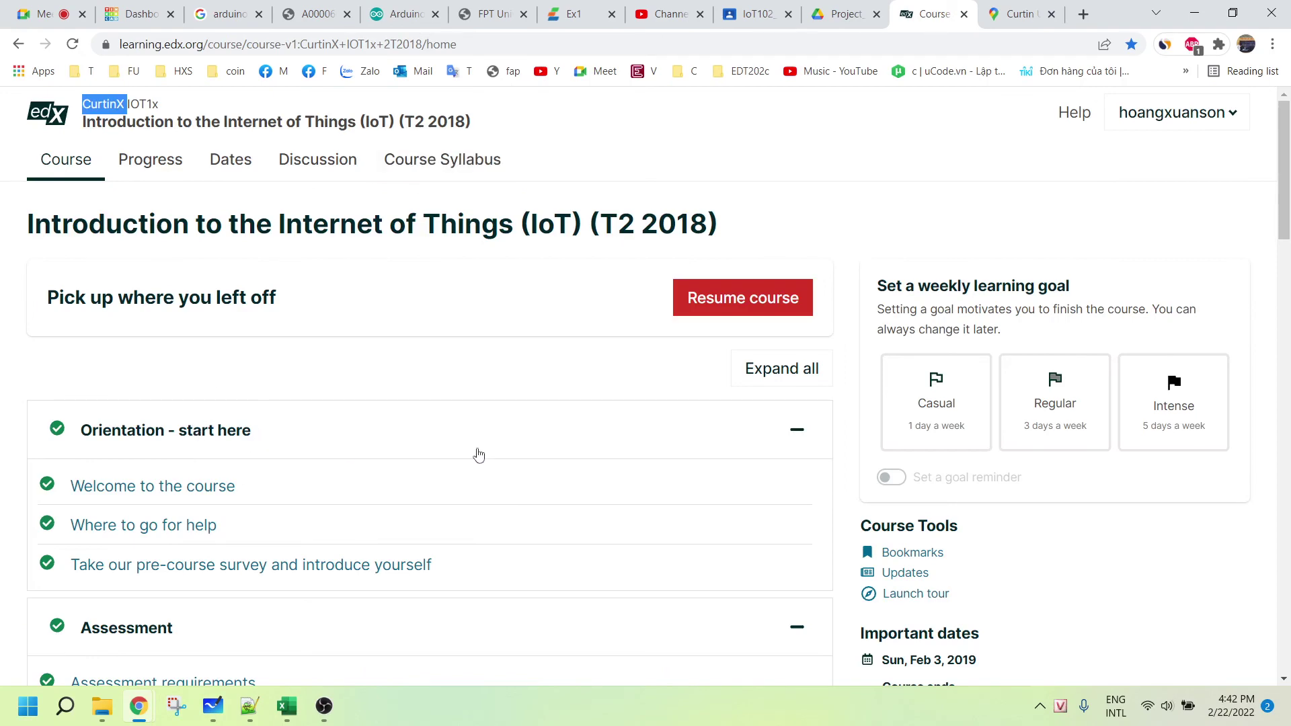
scroll(476, 460, "down", 1)
scroll(421, 452, "down", 3)
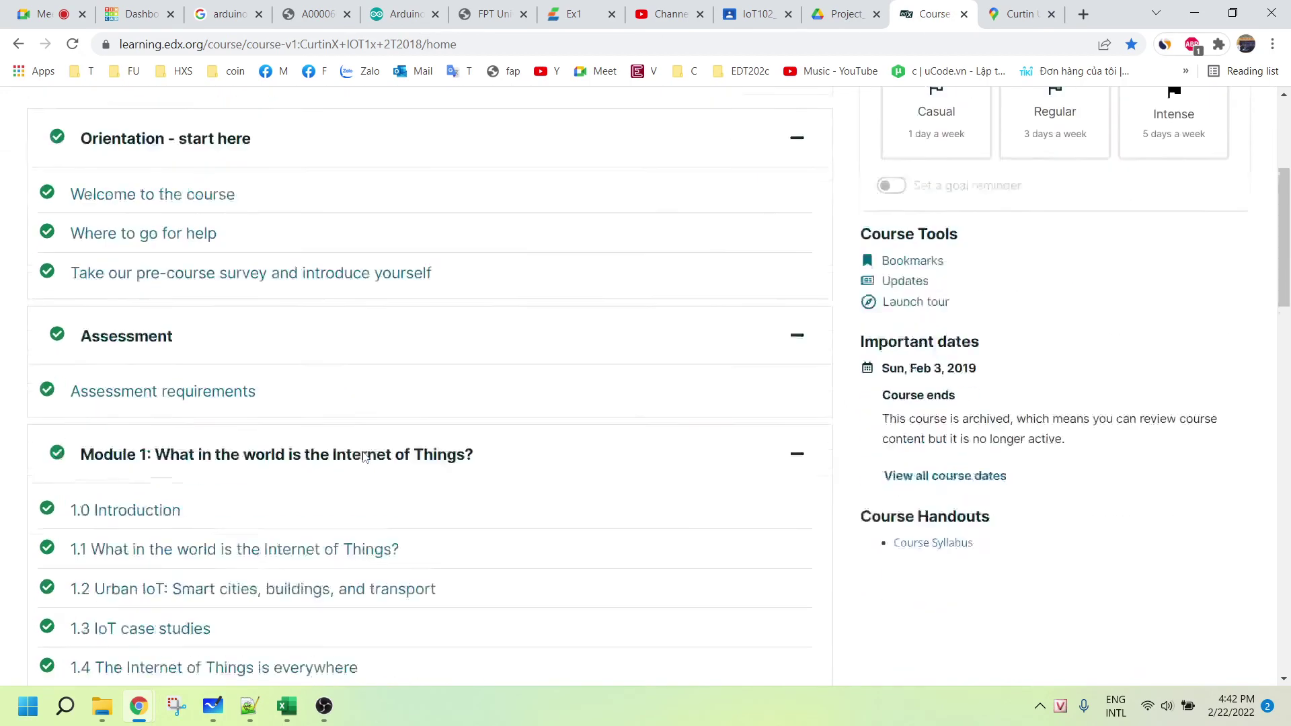
scroll(364, 457, "down", 4)
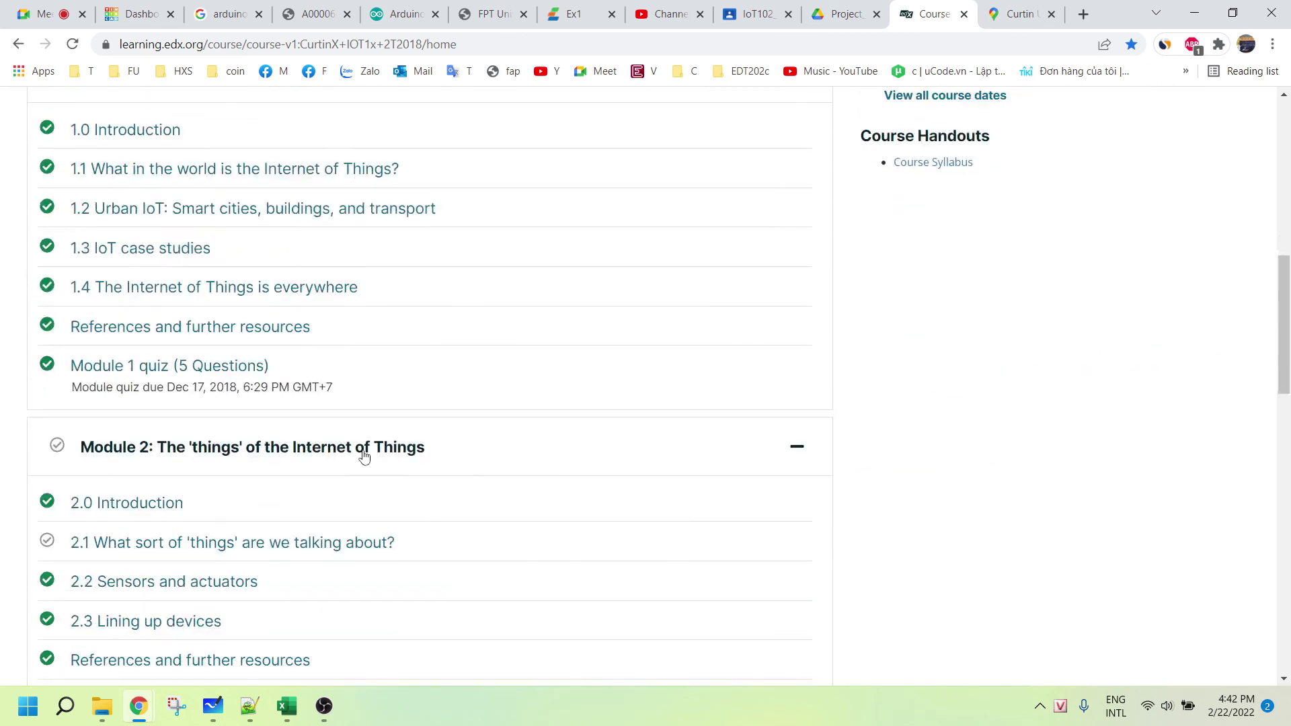
right_click(176, 367)
left_click(202, 375)
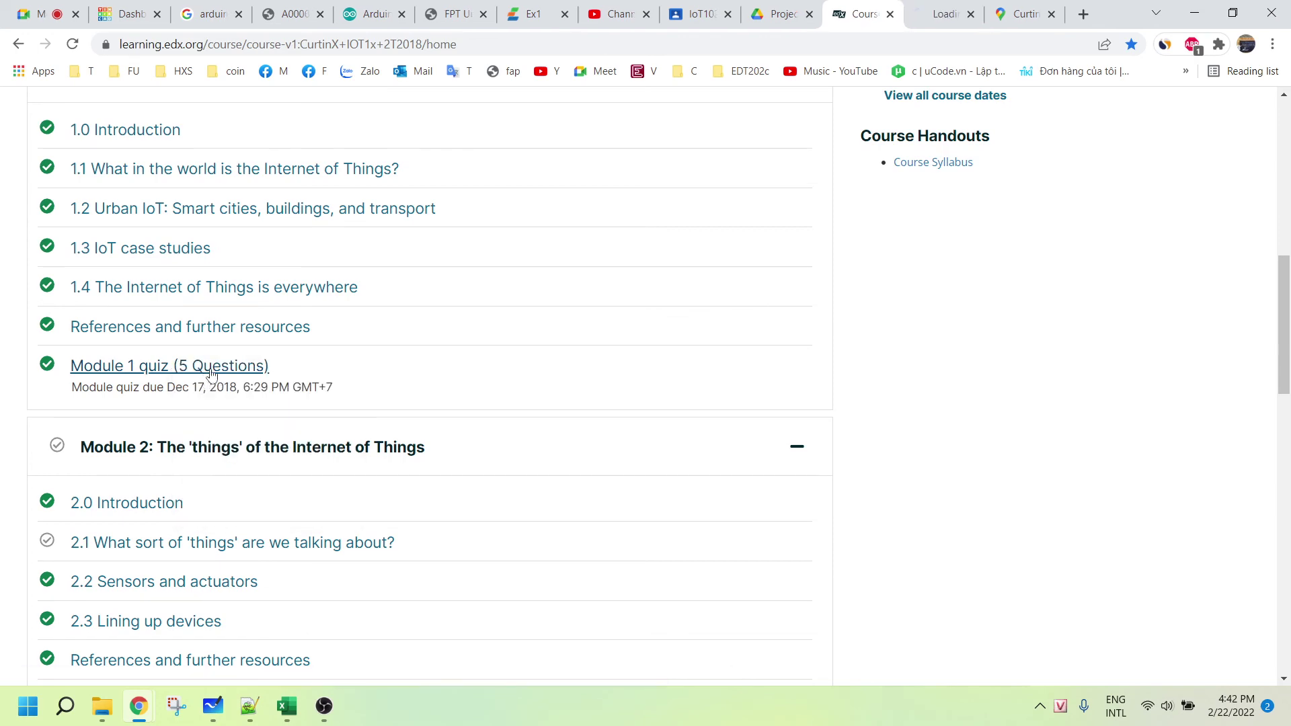
left_click(961, 8)
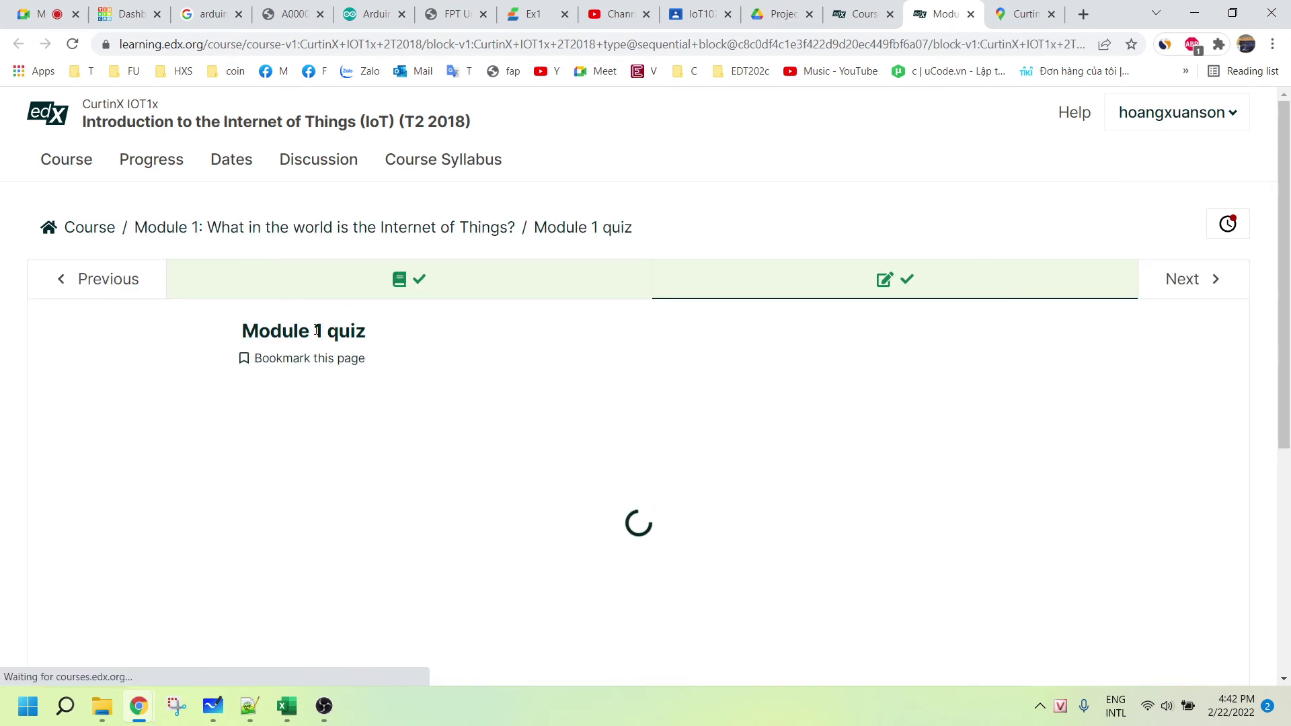
Show the Quiz details page of the Module 1 quiz and read its description.
left_click(464, 291)
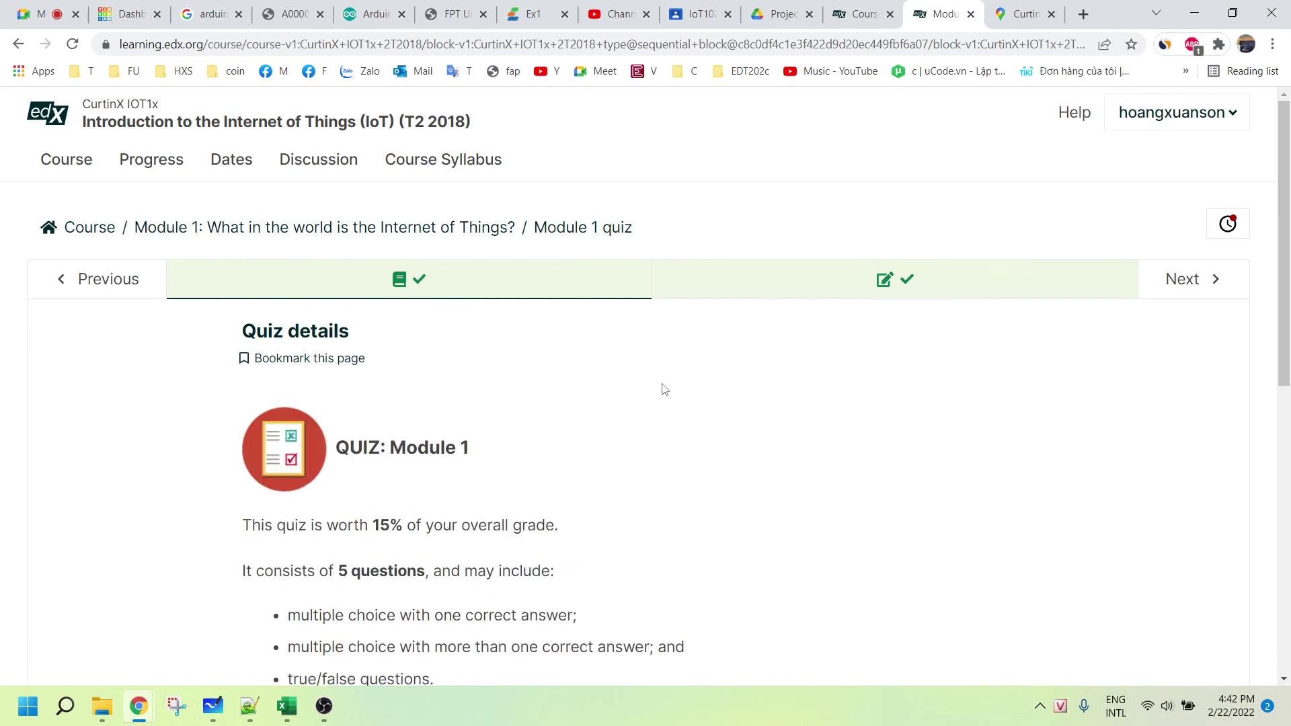
scroll(668, 392, "down", 4)
scroll(669, 392, "up", 4)
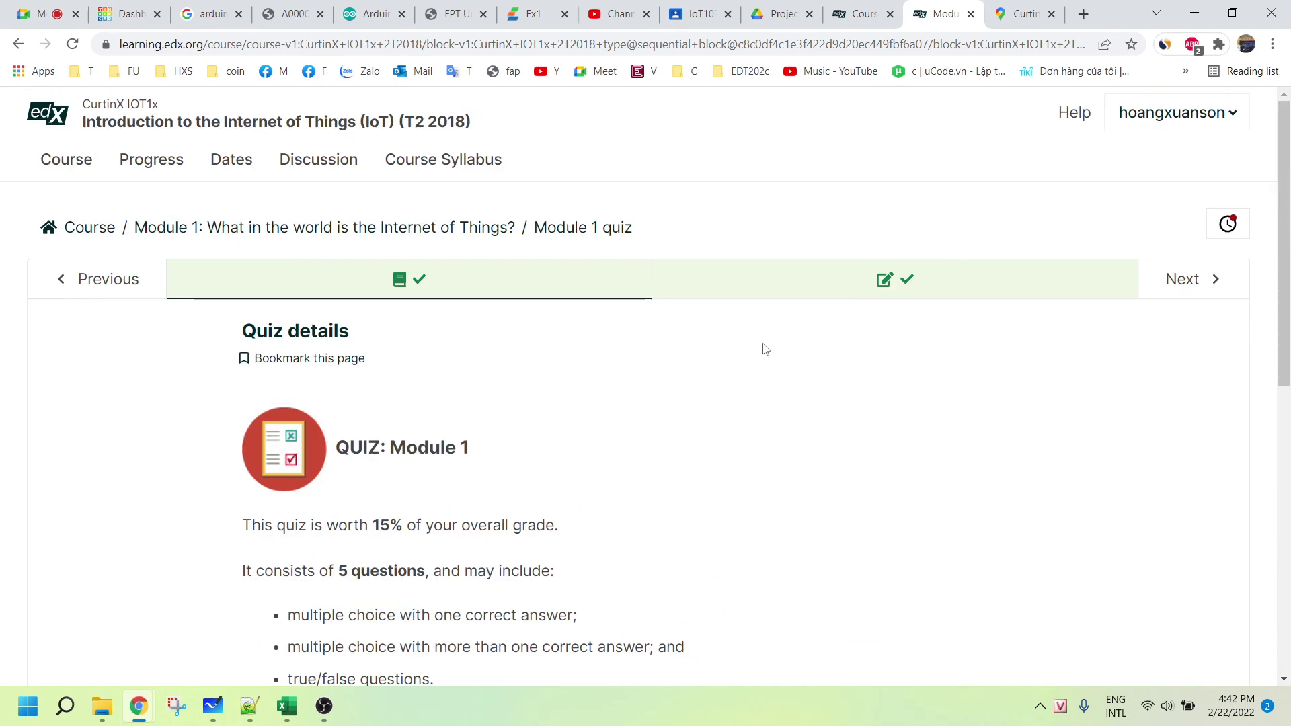
Show the Module 1 quiz questions and review them through Question 5, then return to Question 1.
left_click(879, 281)
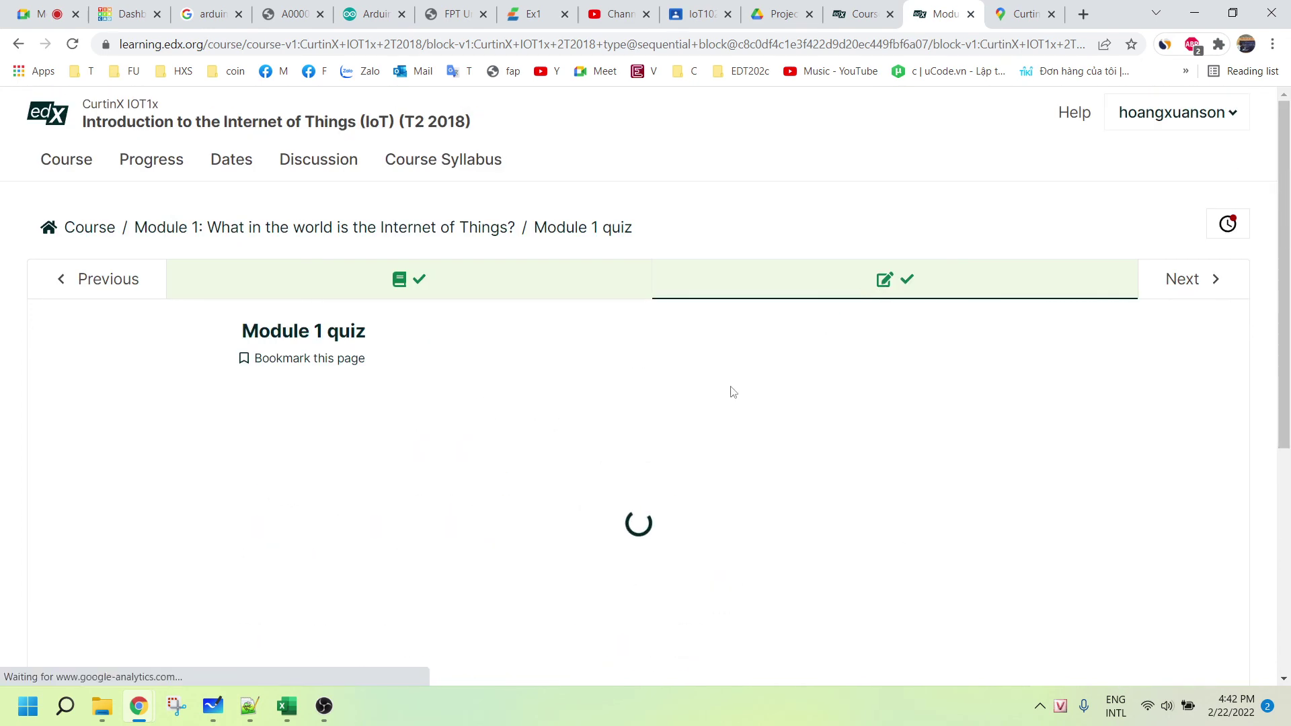
scroll(734, 392, "down", 15)
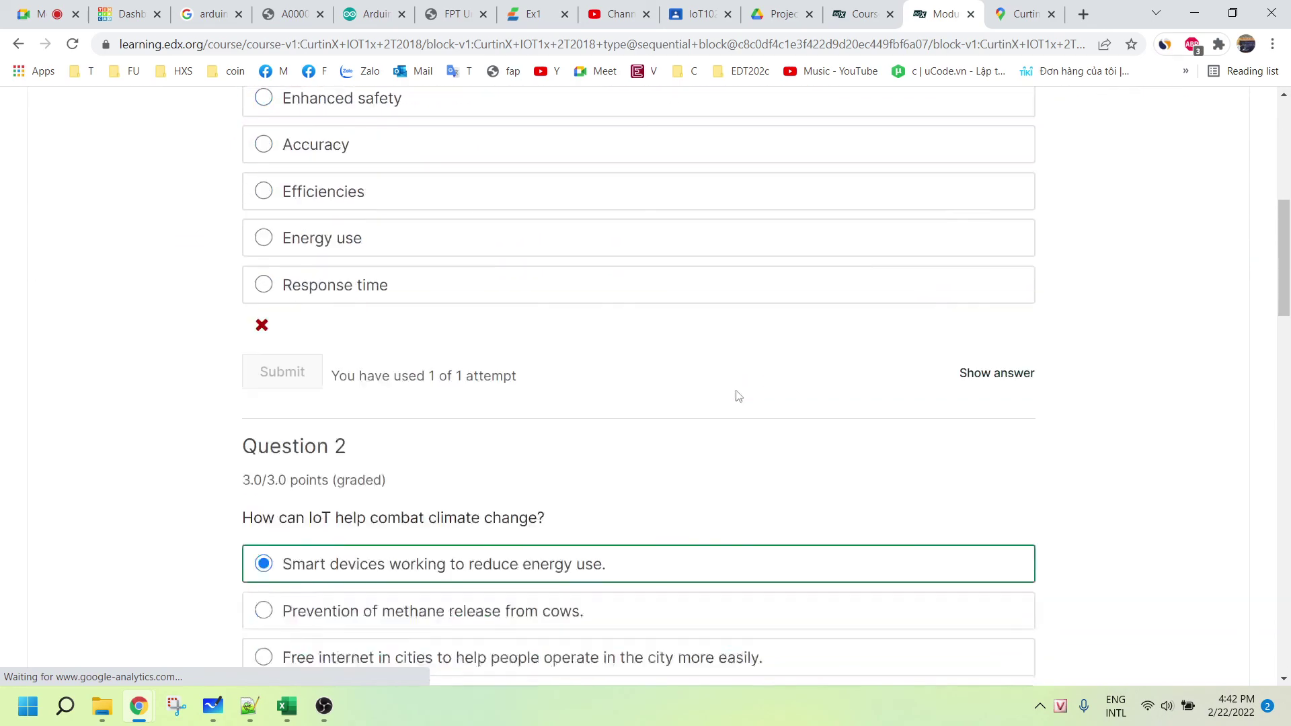
scroll(740, 390, "down", 13)
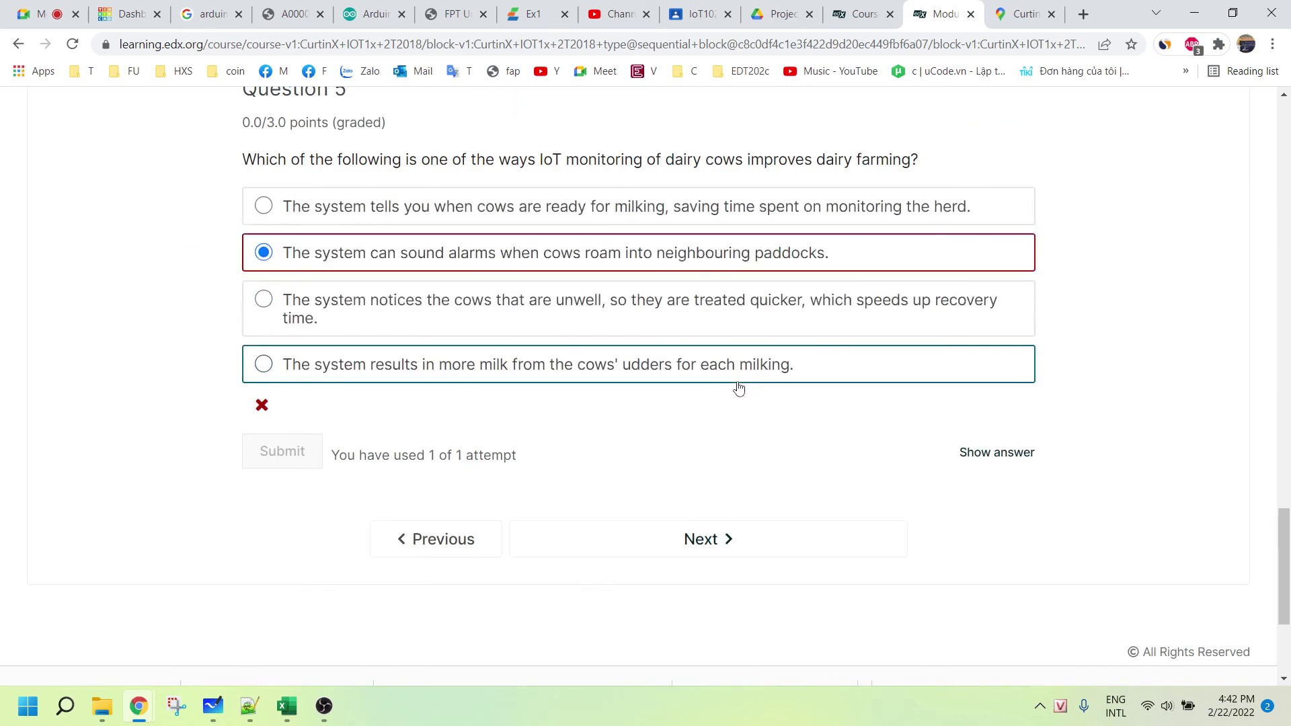
scroll(844, 377, "up", 20)
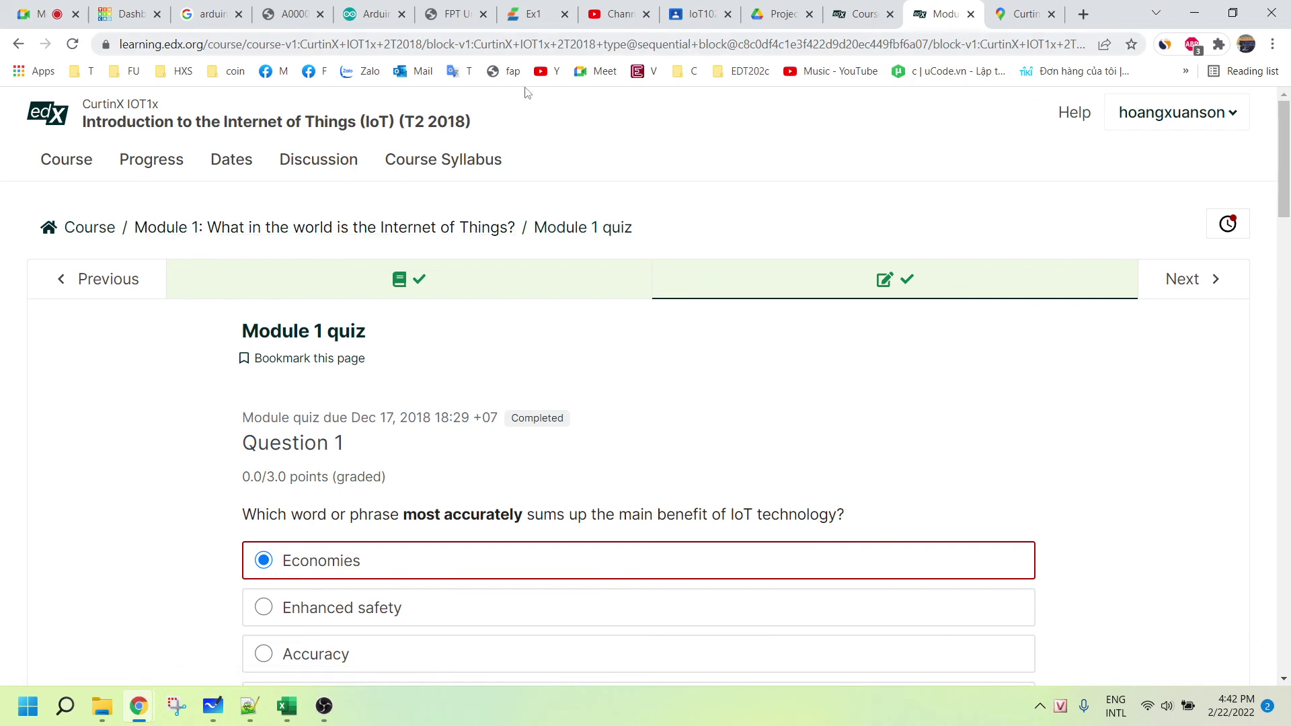
Open the course home page from the Module 1 quiz page in a new tab and switch to it.
right_click(85, 224)
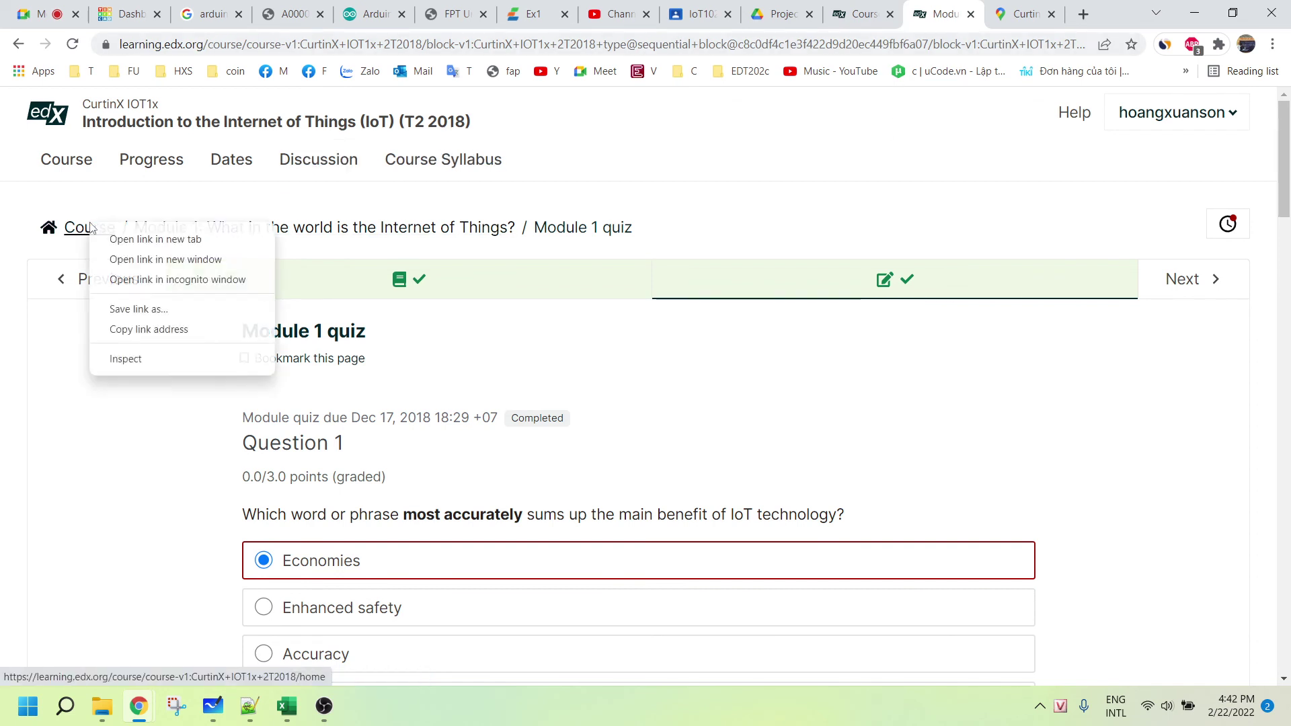
left_click(138, 236)
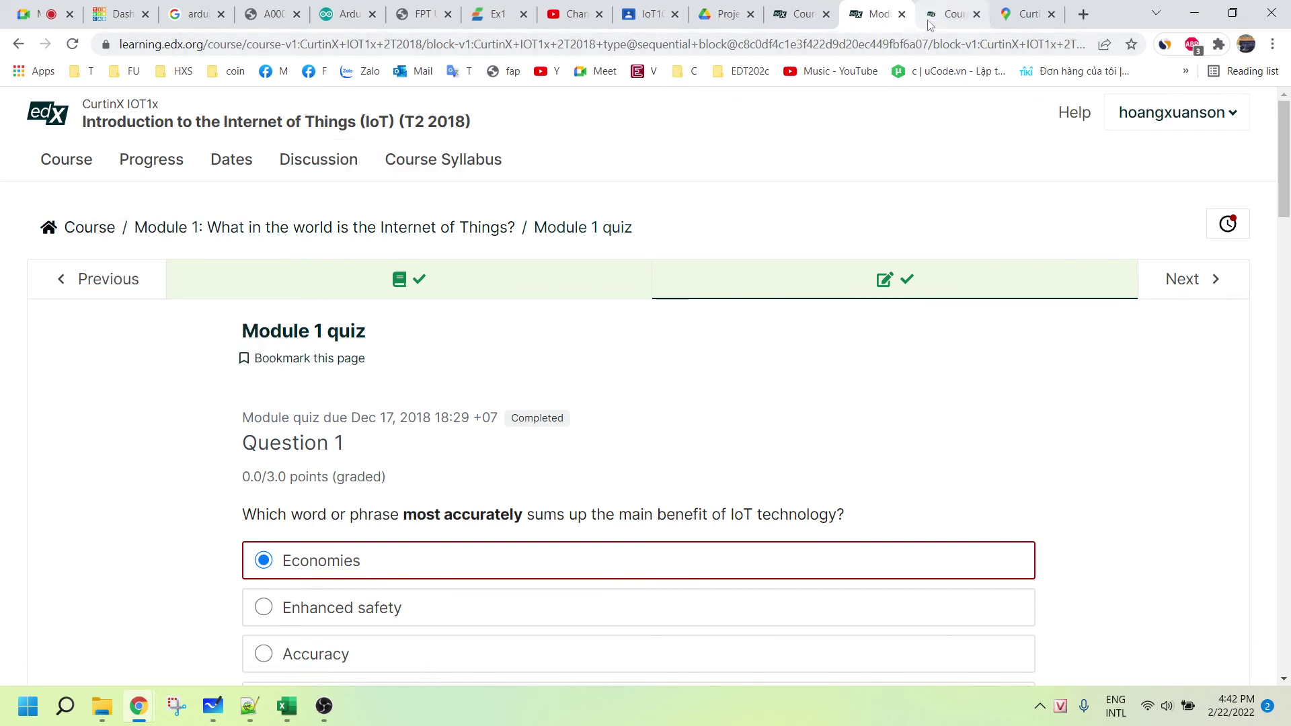
key("ctrl+Tab")
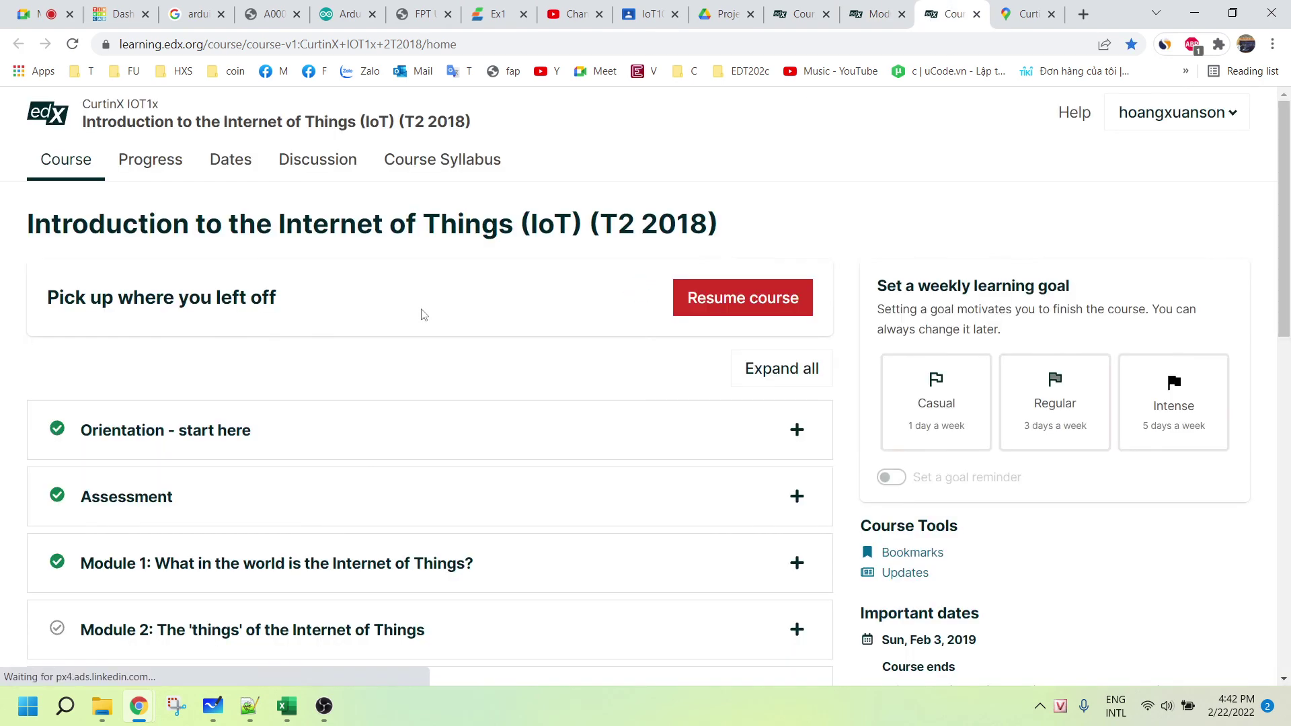
Look through the course outline from the orientation down to the Module 6 final quiz and Course summary, and return to its start.
scroll(471, 490, "down", 4)
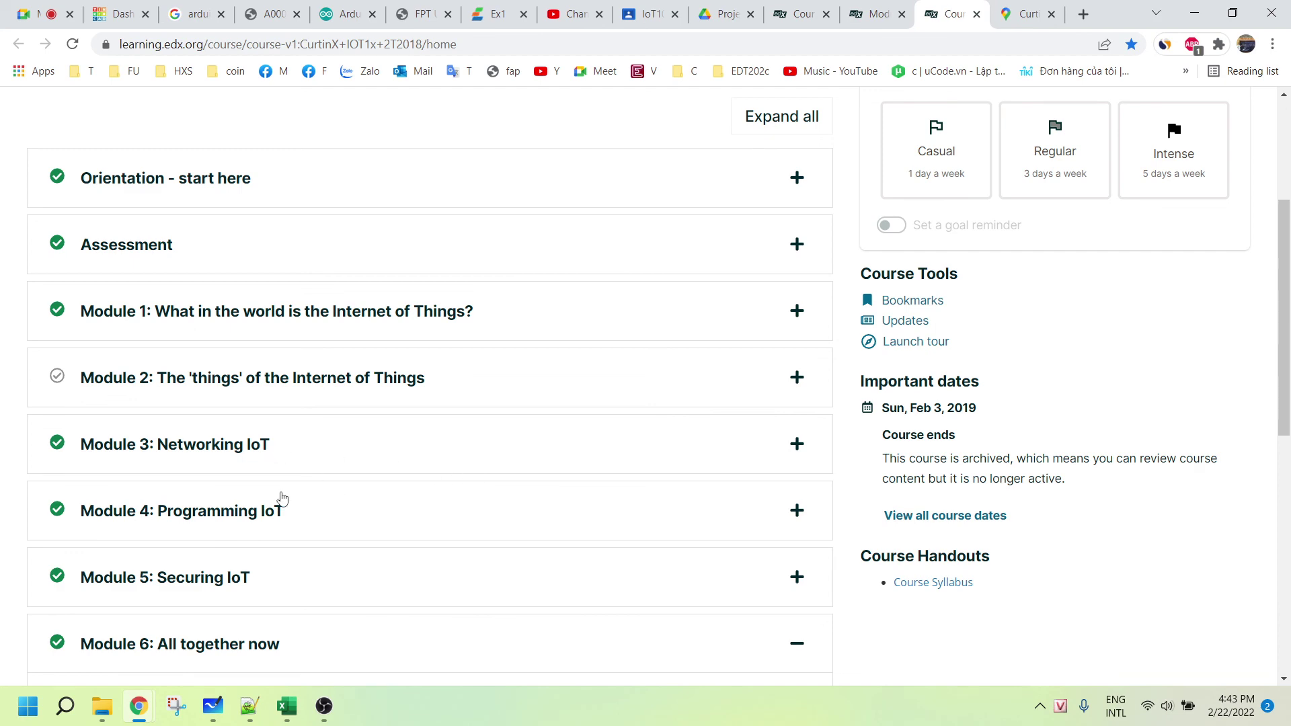
scroll(375, 497, "down", 4)
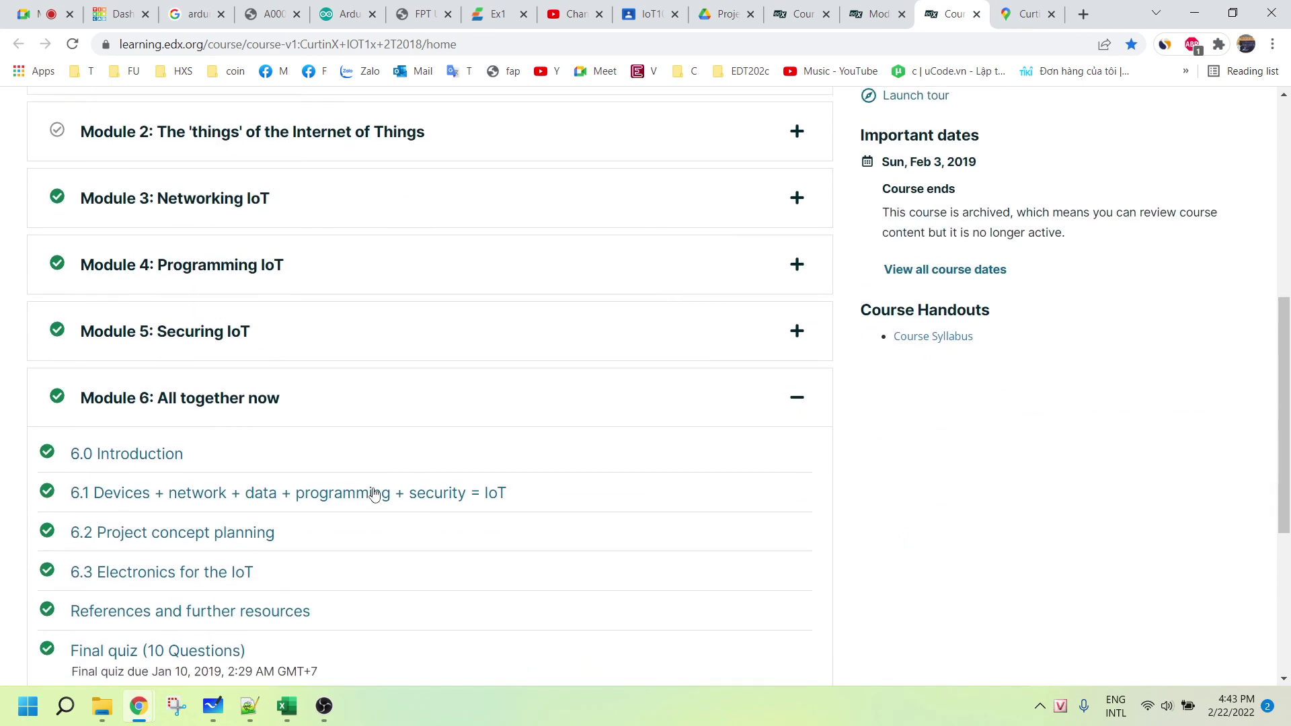
scroll(373, 485, "down", 4)
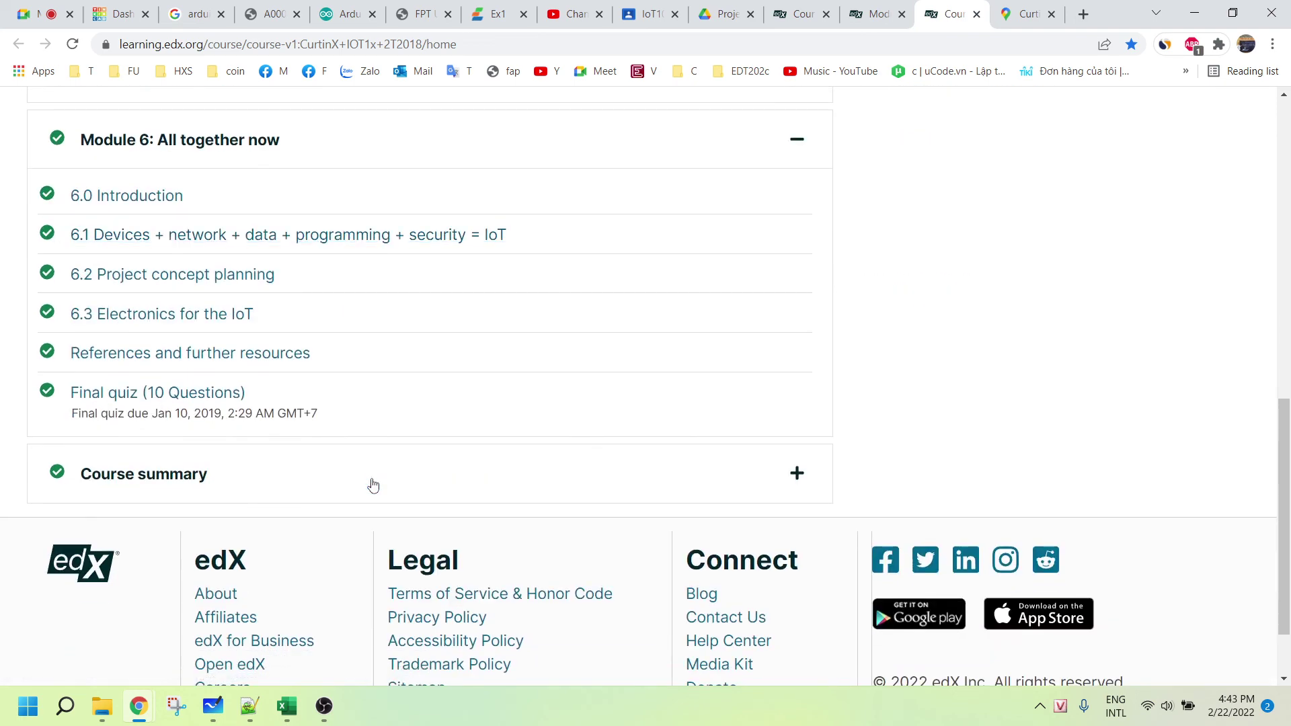
scroll(447, 452, "up", 5)
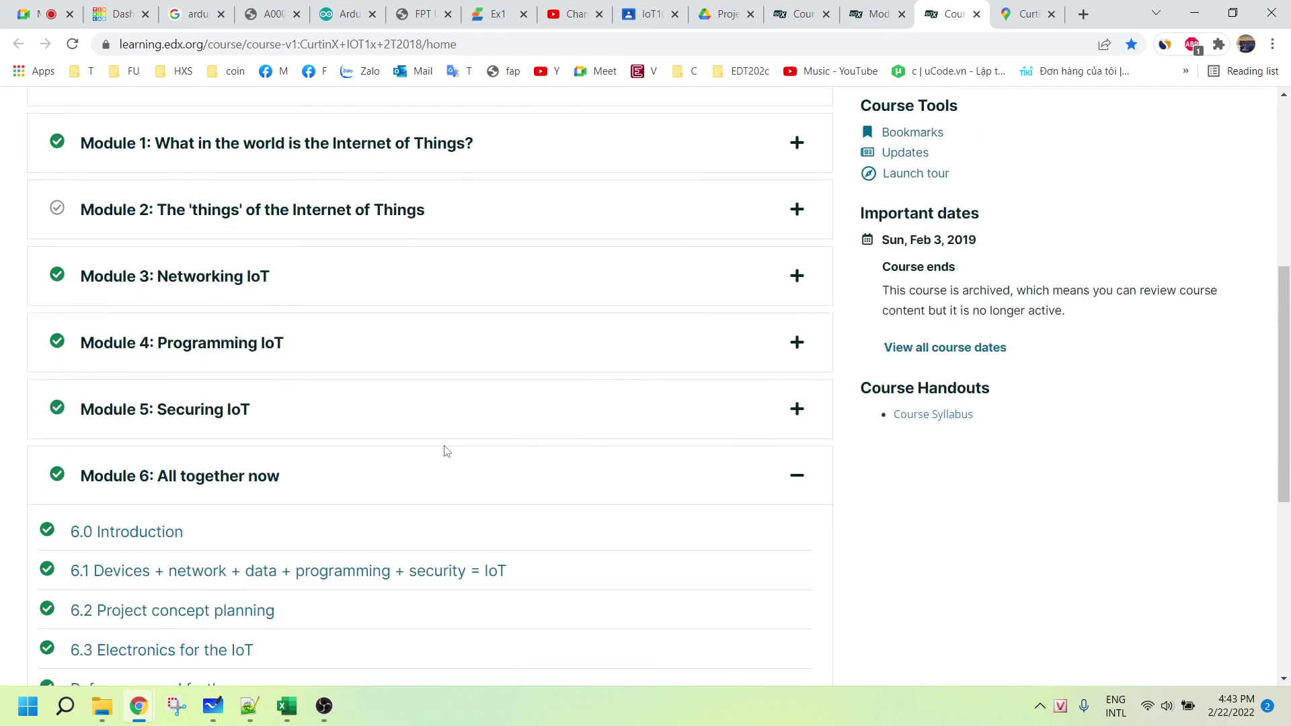
scroll(445, 448, "down", 3)
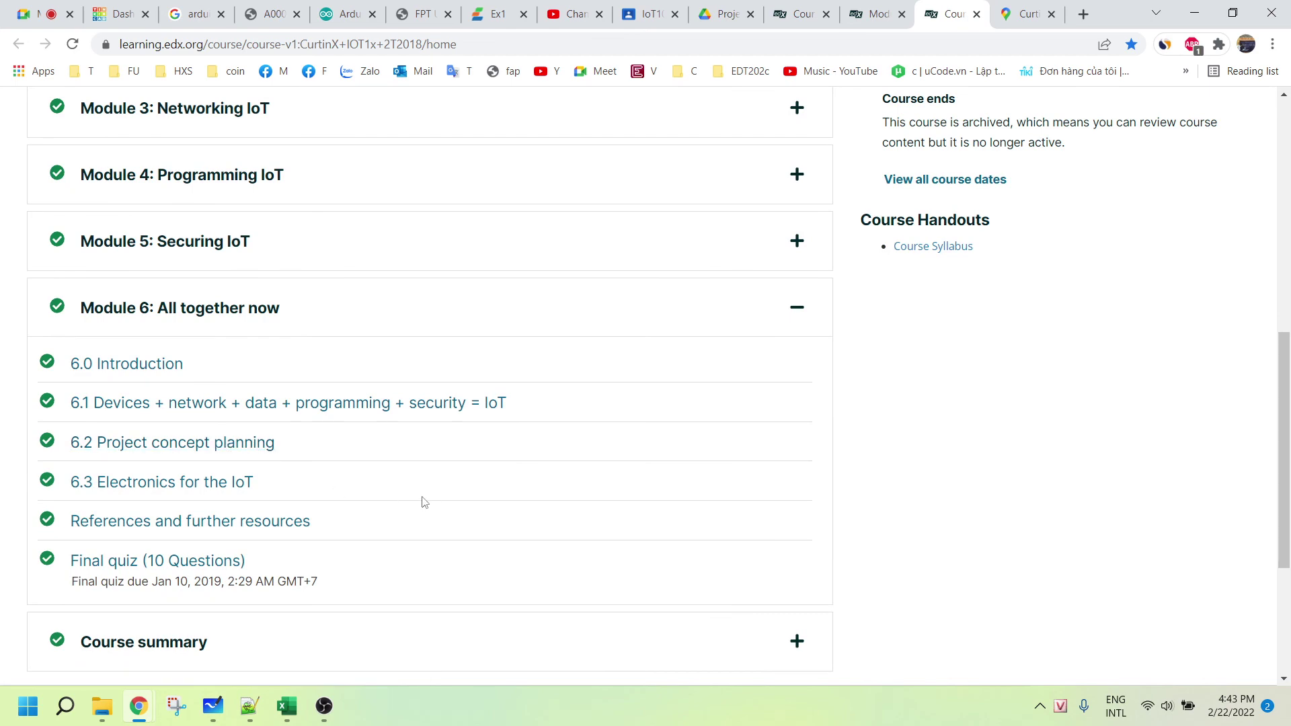
scroll(443, 496, "up", 5)
scroll(443, 496, "up", 4)
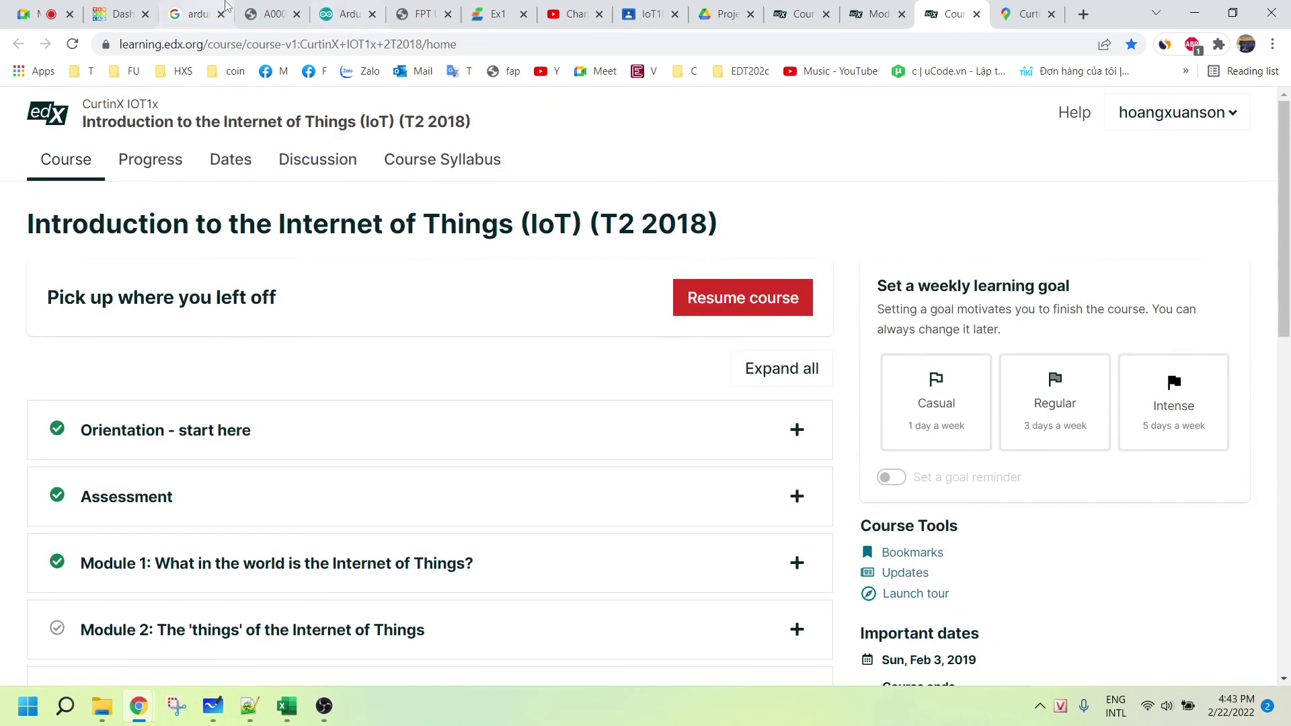
Copy the "1. Course from Edx:" entry with its IOT1x link from Node2022.txt in Notepad++ and send it in the Google Meet chat.
left_click(29, 10)
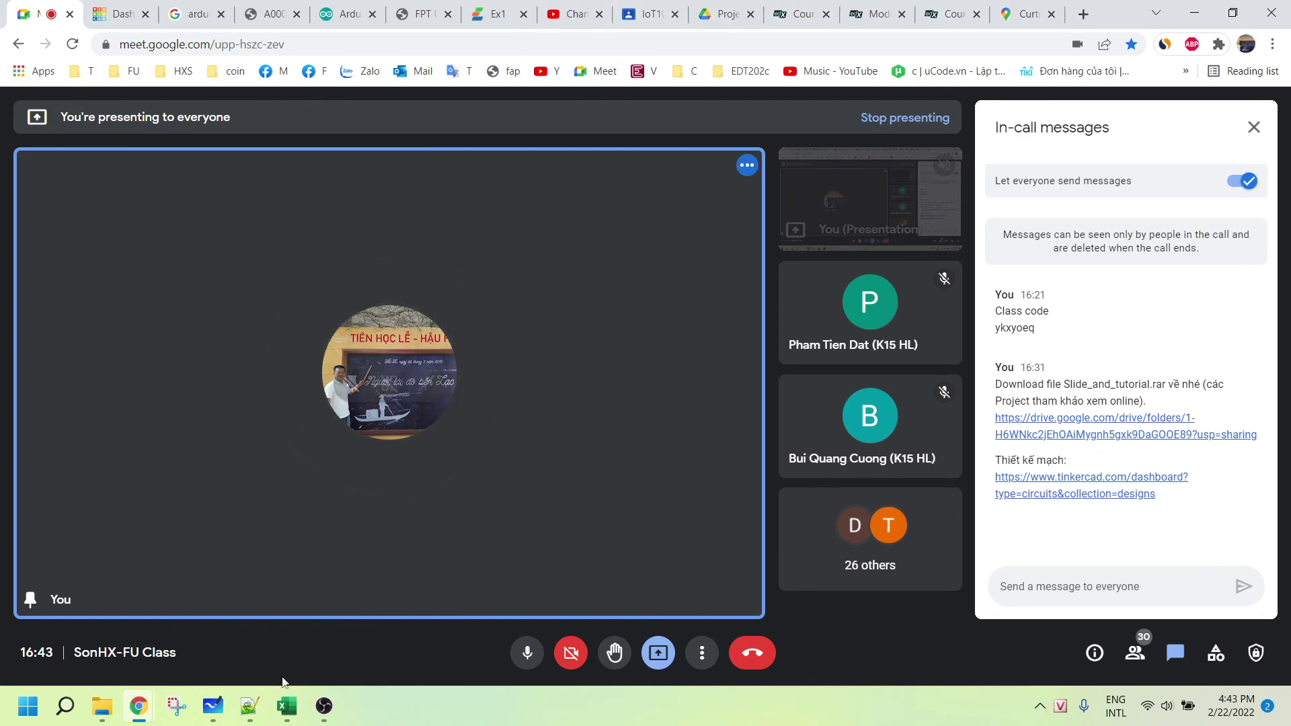
left_click(249, 705)
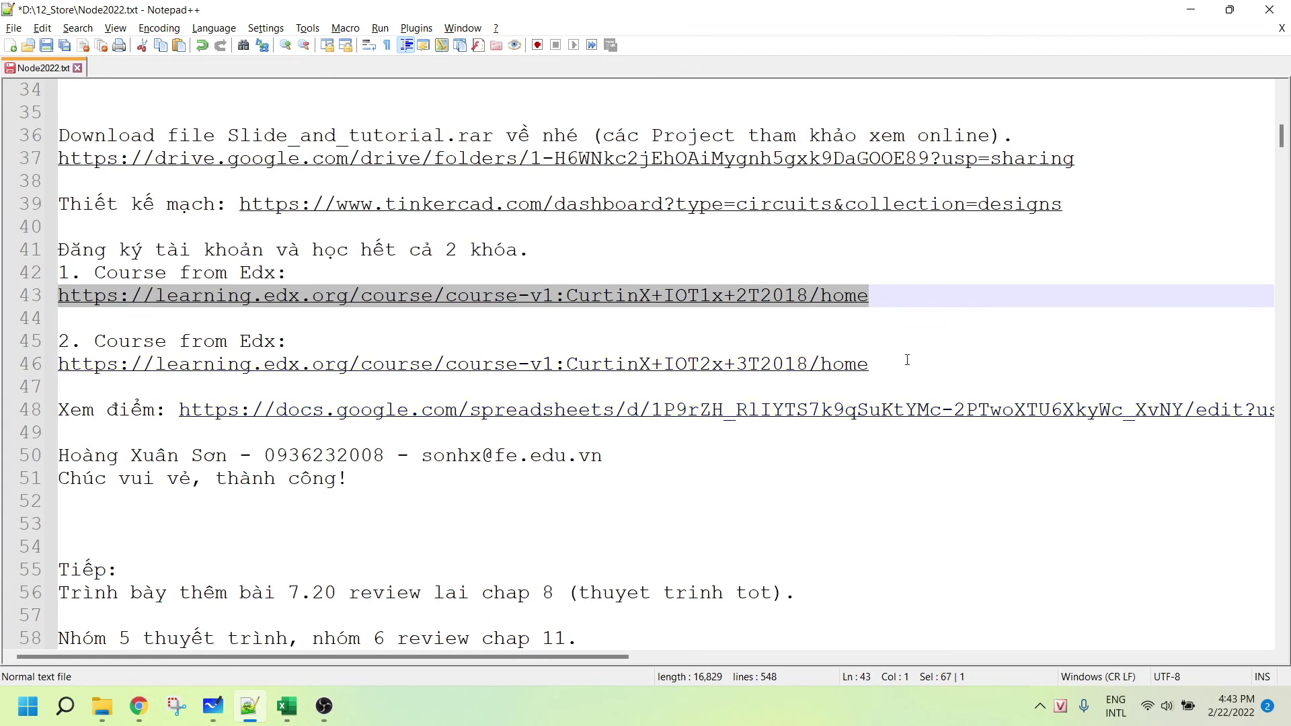
left_click_drag(907, 361, 2, 278)
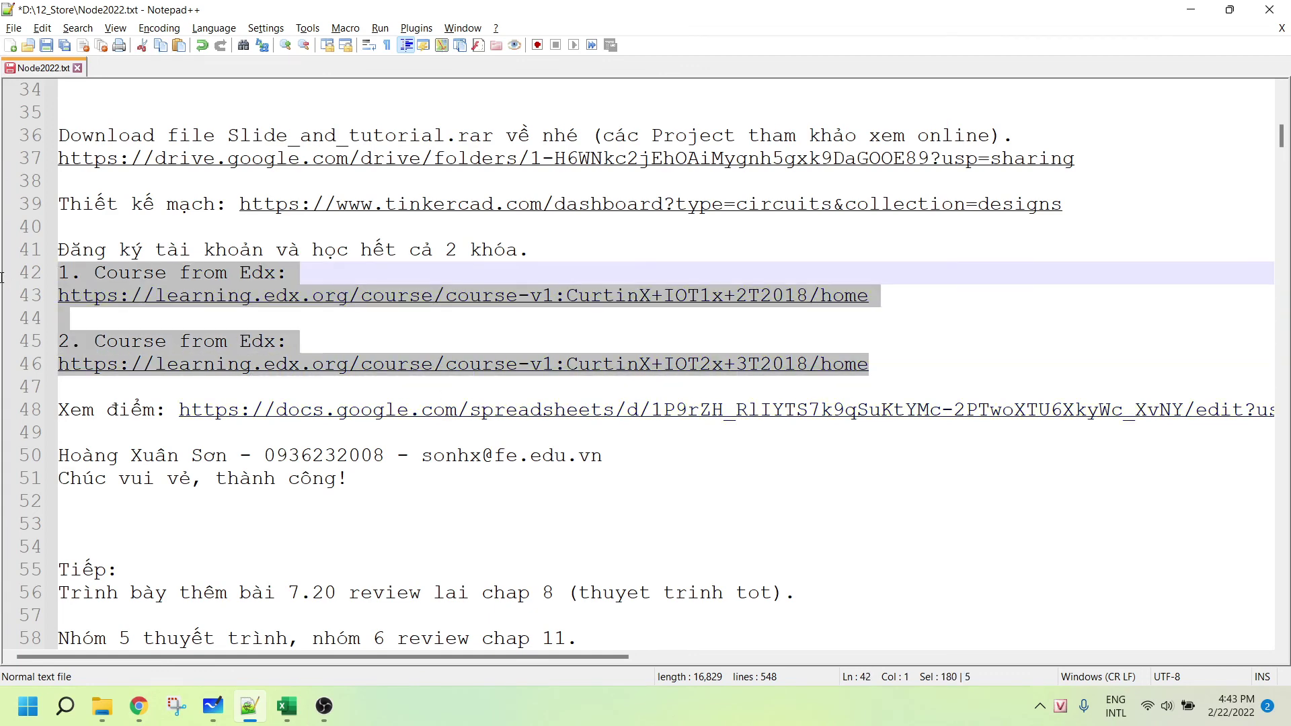
key("alt+Tab")
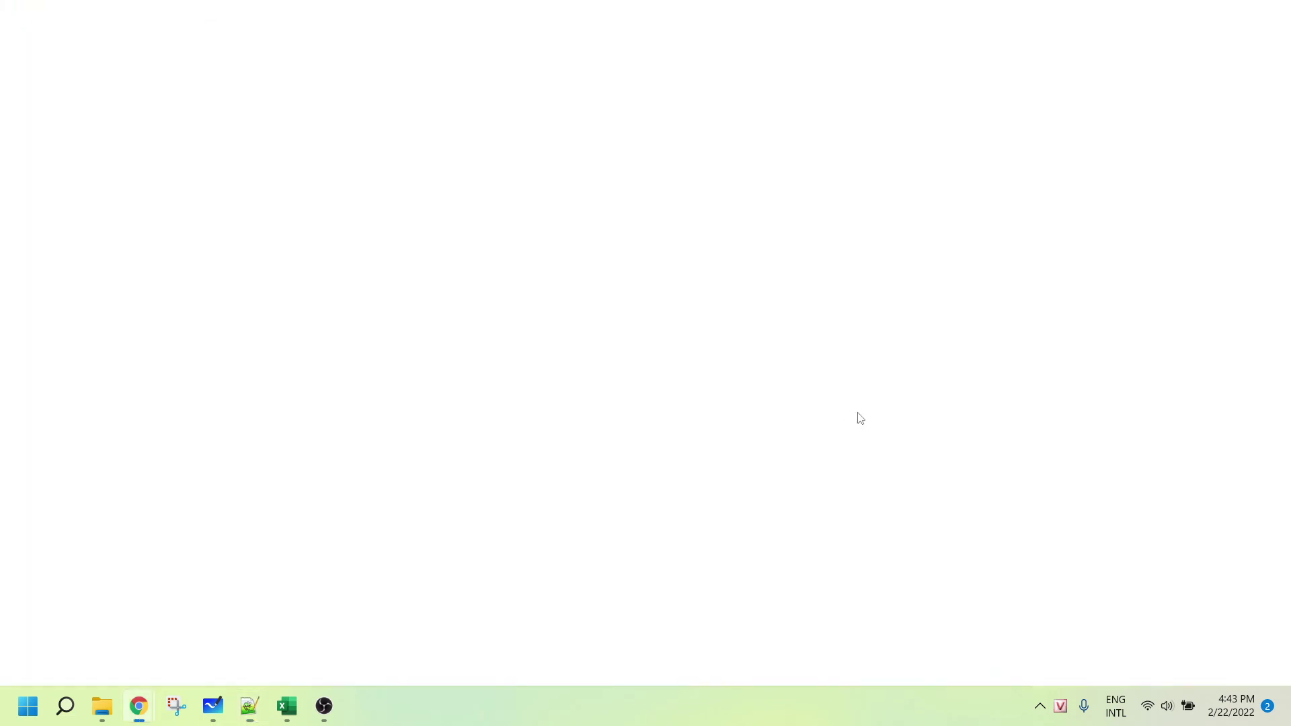
left_click(1049, 588)
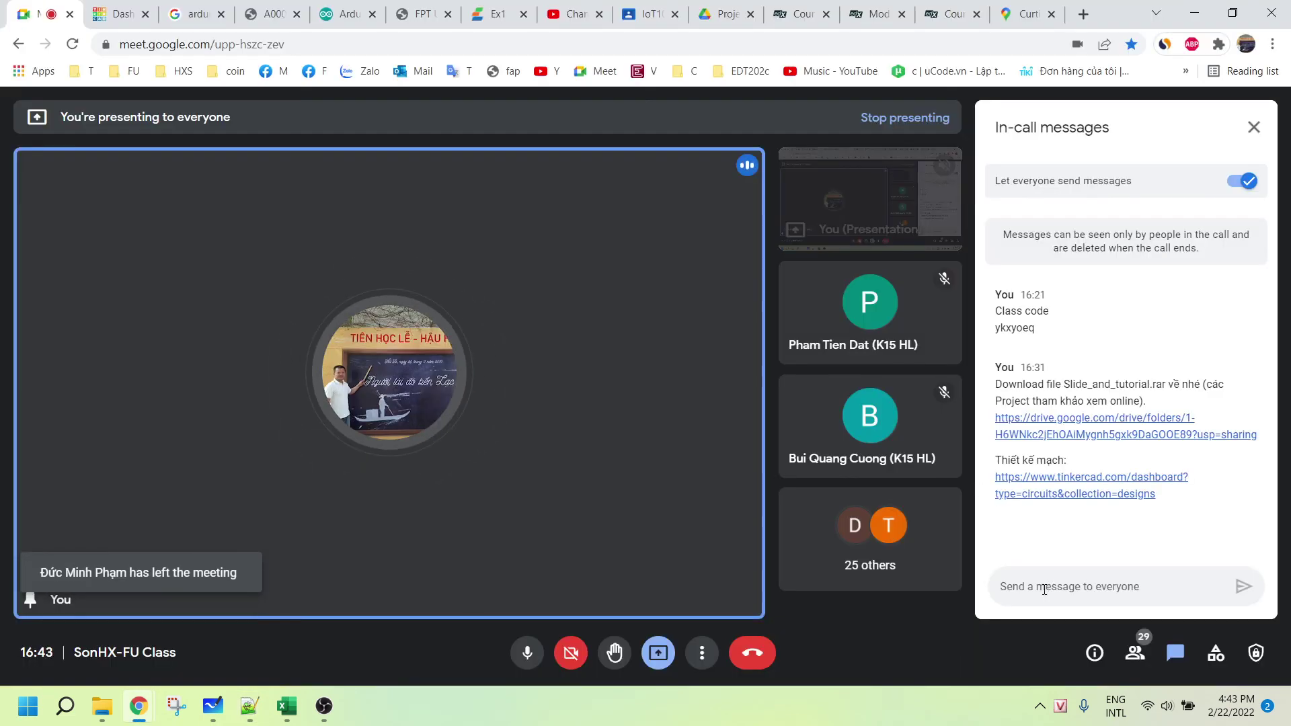
key("alt+Tab")
left_click_drag(937, 307, 5, 280)
key("alt+Tab")
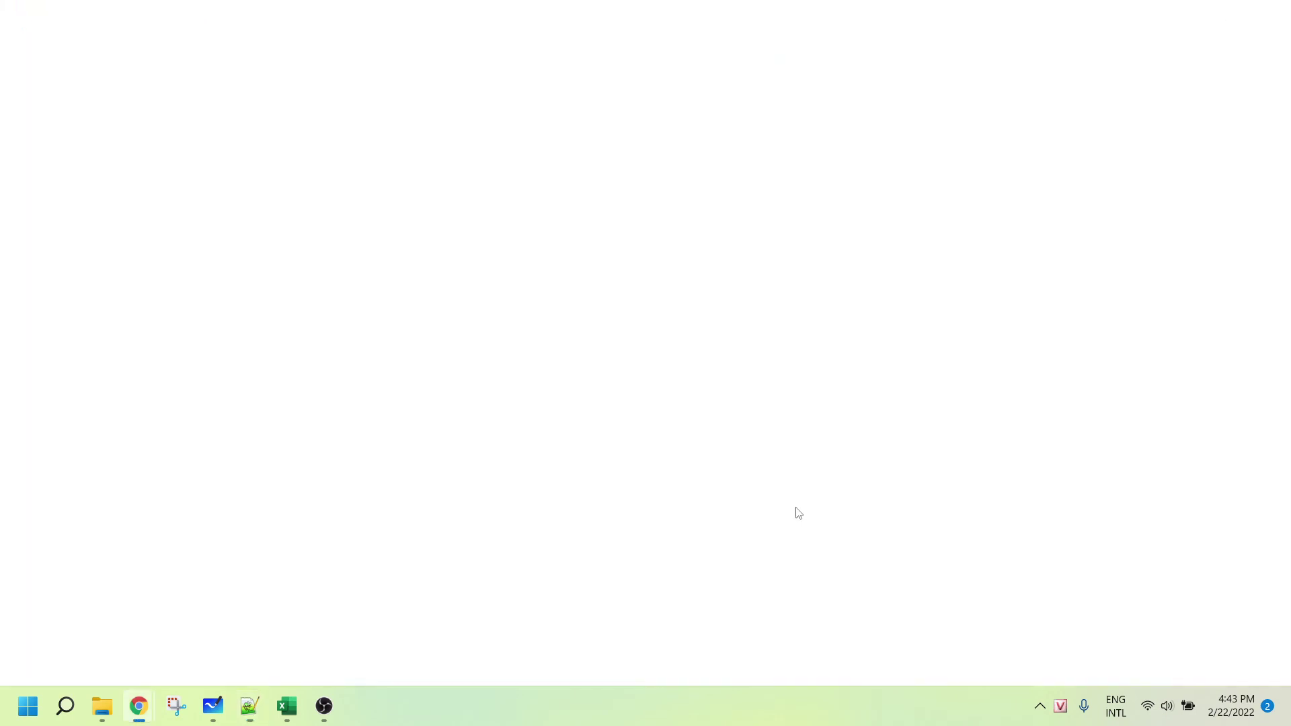
type("1. Course from Edx: https://learning.edx.org/course/course-v1:CurtinX+IOT1x+2T2018/home")
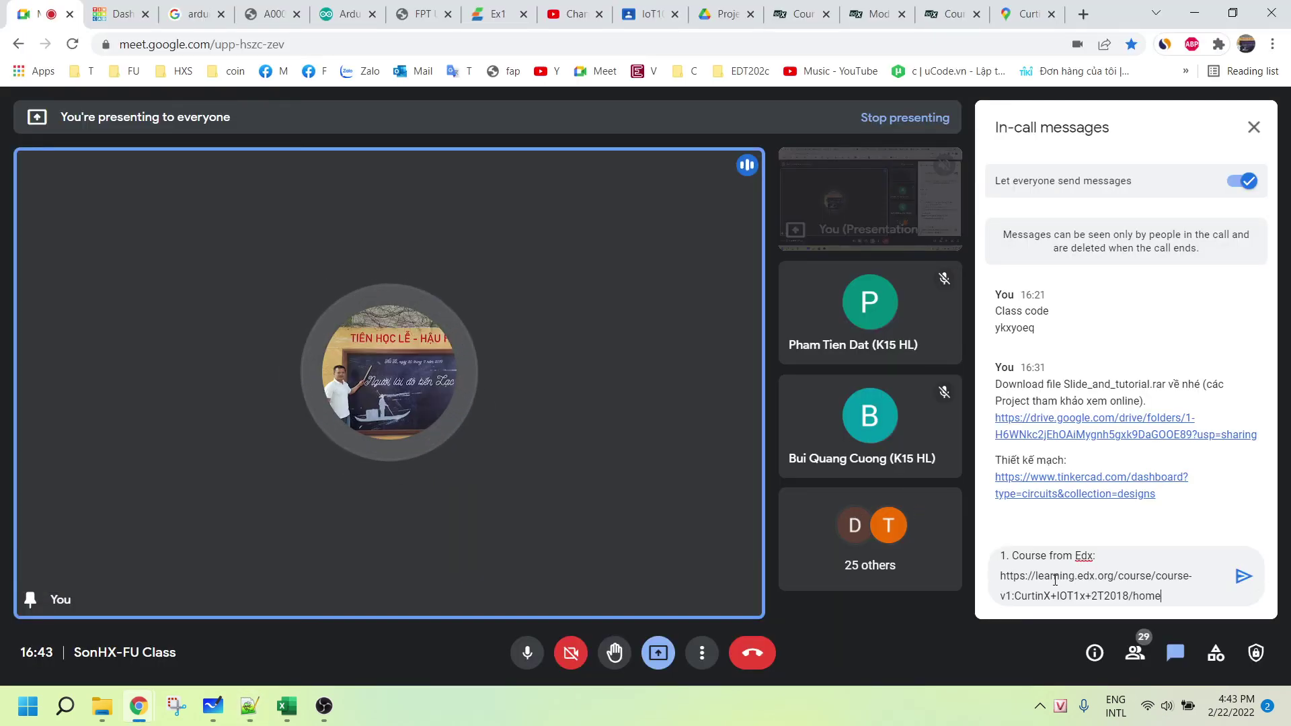
key("Return")
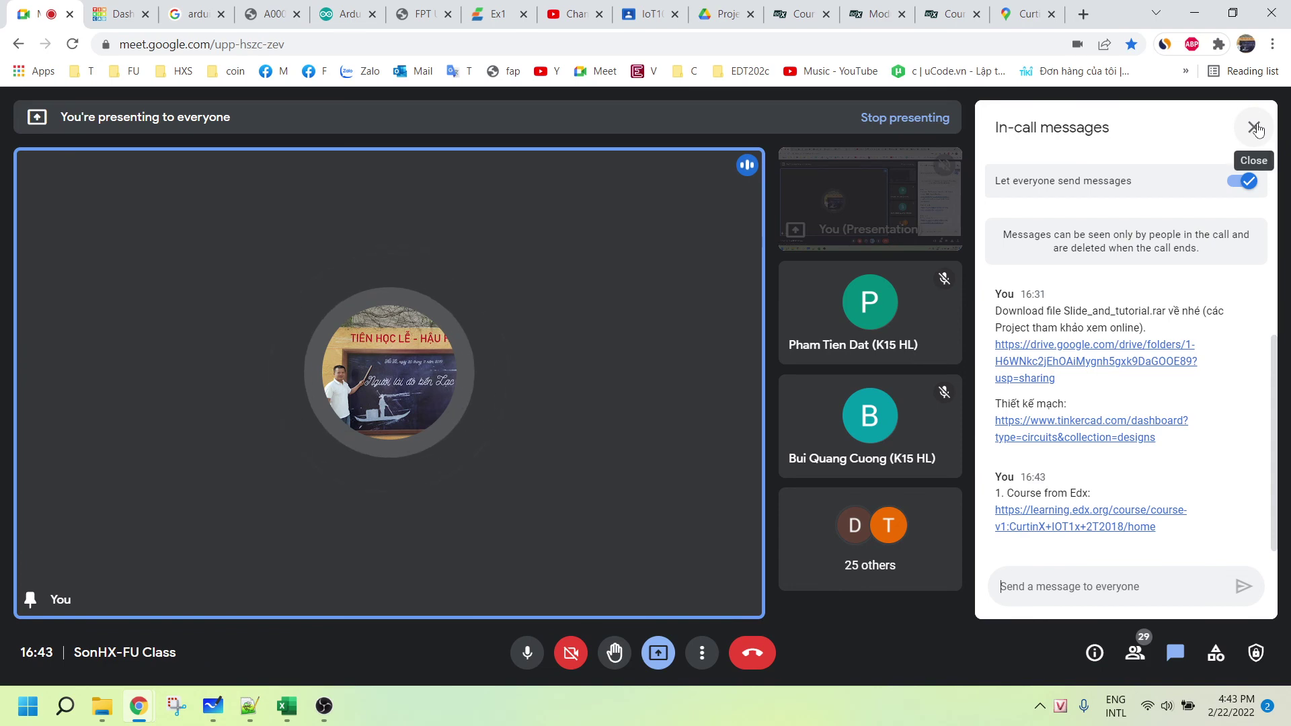
Return to the Module 1 quiz page, open Module 1's 1.0 Introduction from there and read its Welcome to IOT1x page.
left_click(1024, 14)
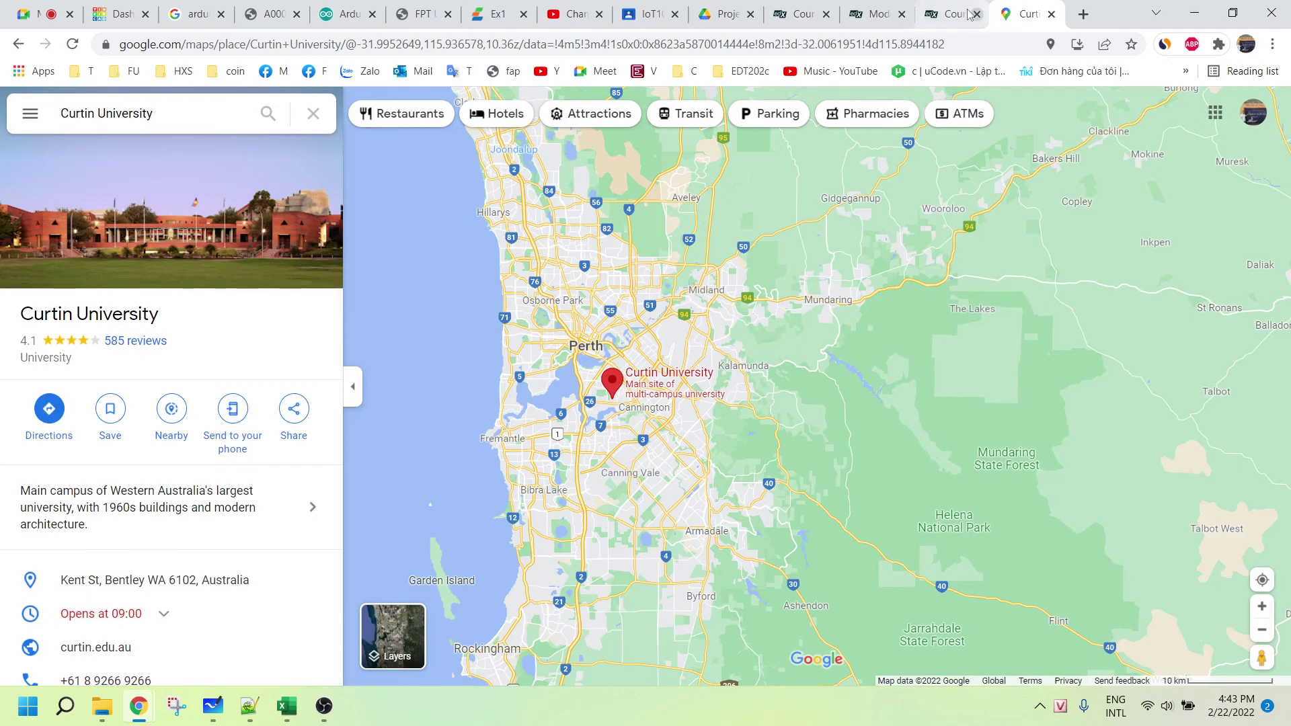
left_click(807, 15)
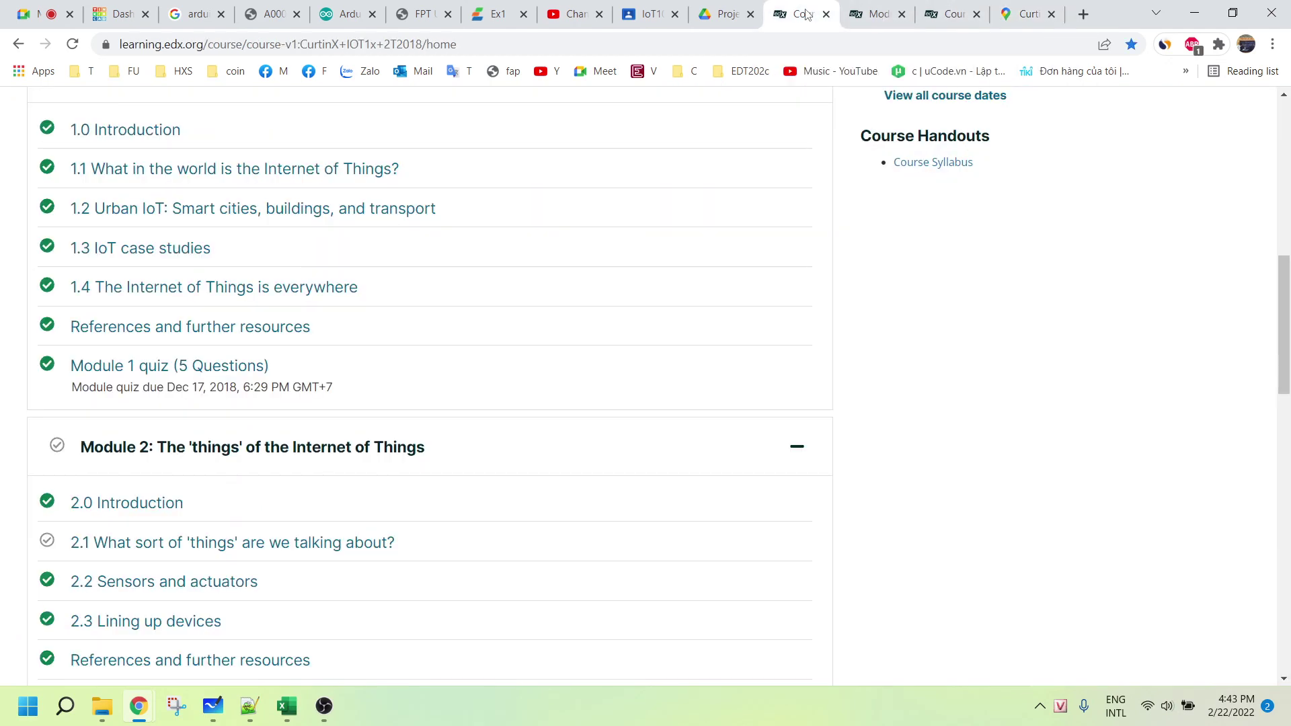
left_click(859, 19)
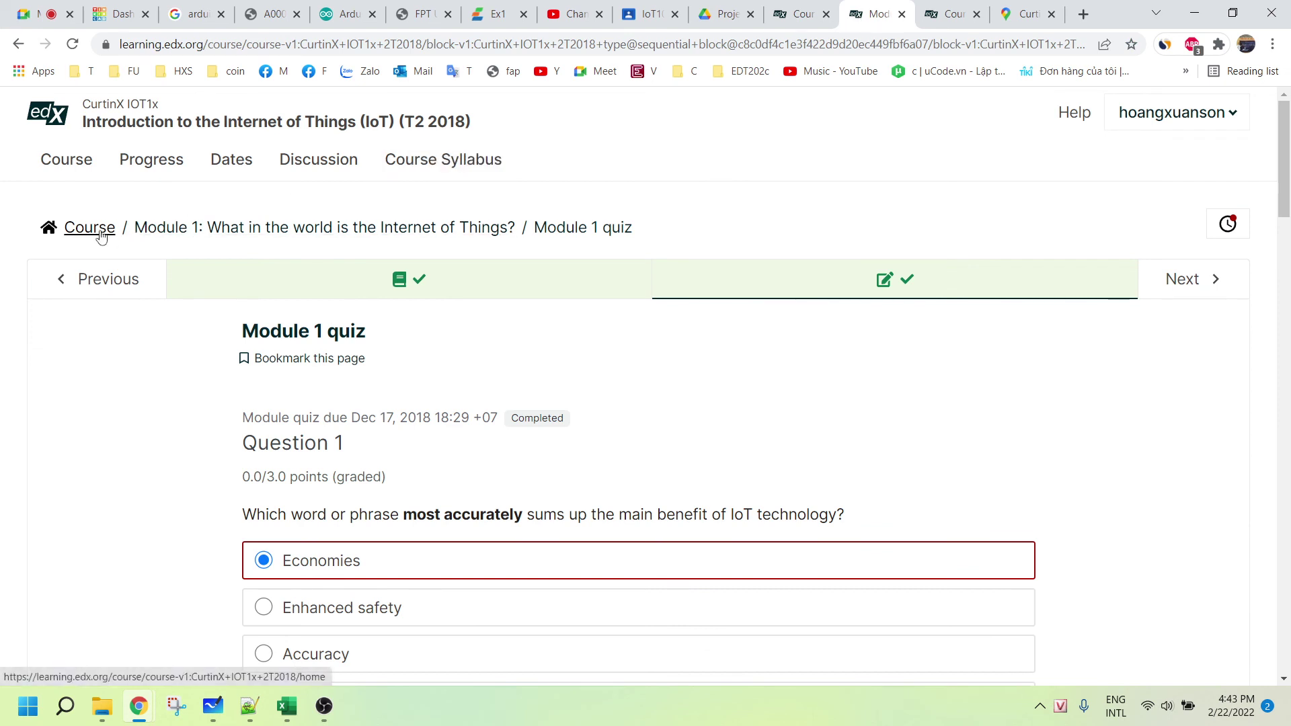
left_click(195, 228)
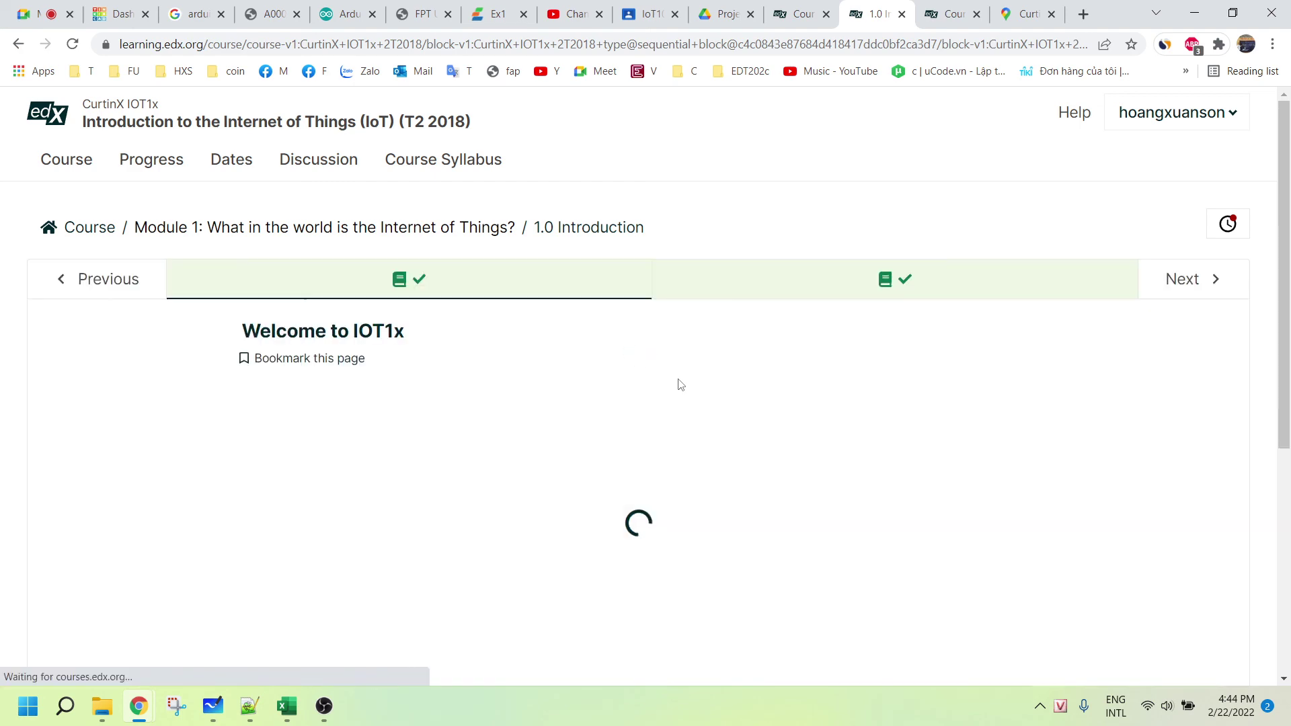
scroll(679, 390, "down", 6)
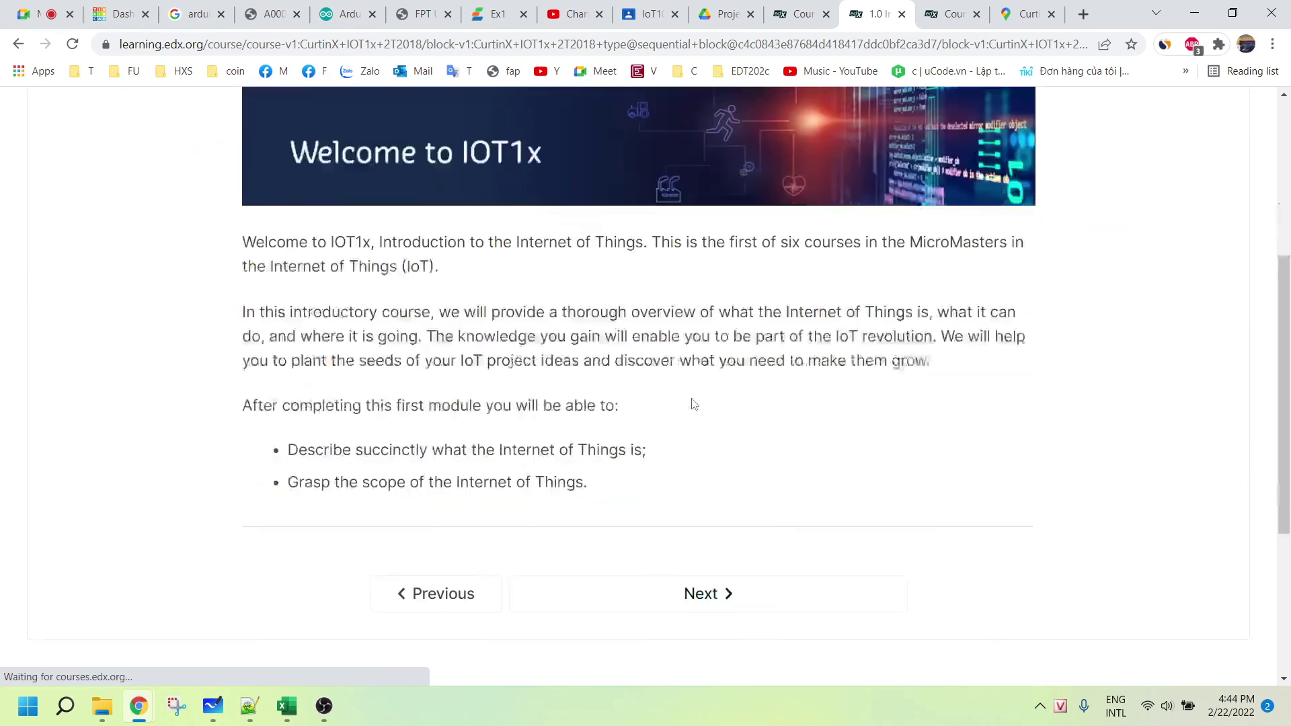
Advance to the "Poll: Why are you here?" page and read through its statements to the end.
left_click(696, 425)
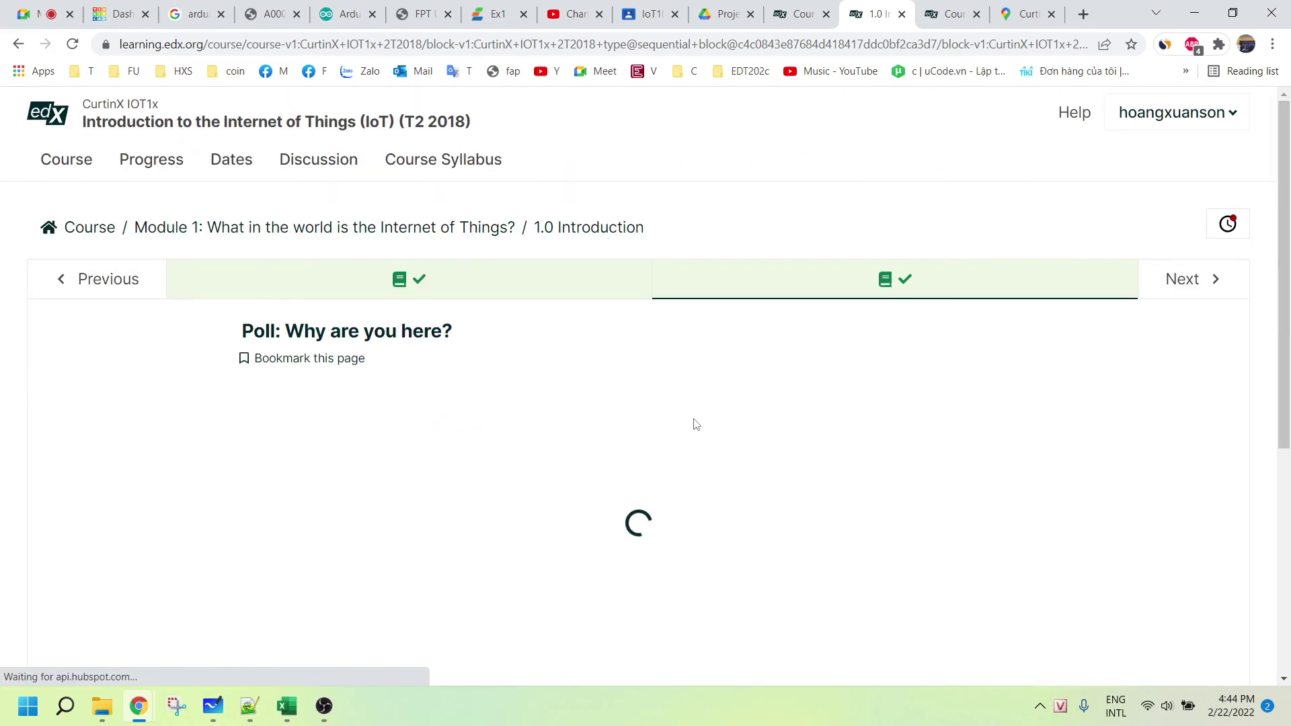
scroll(695, 425, "down", 5)
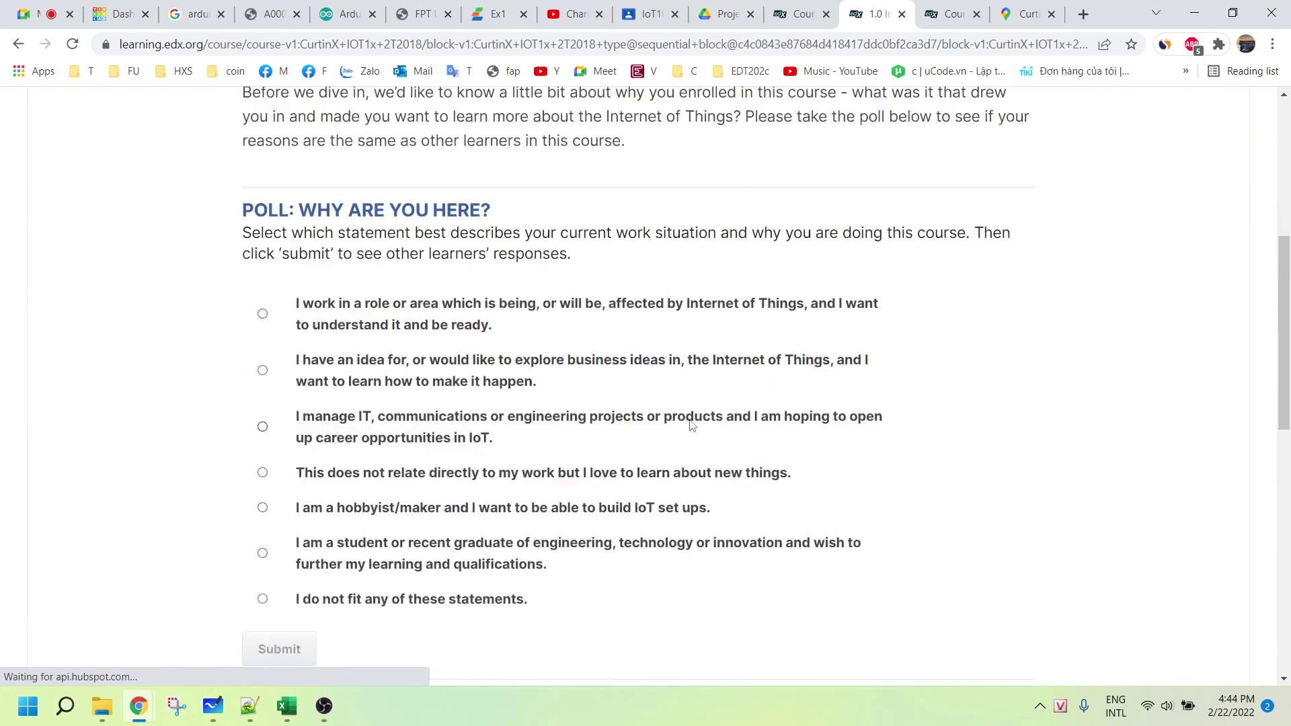
scroll(693, 425, "down", 6)
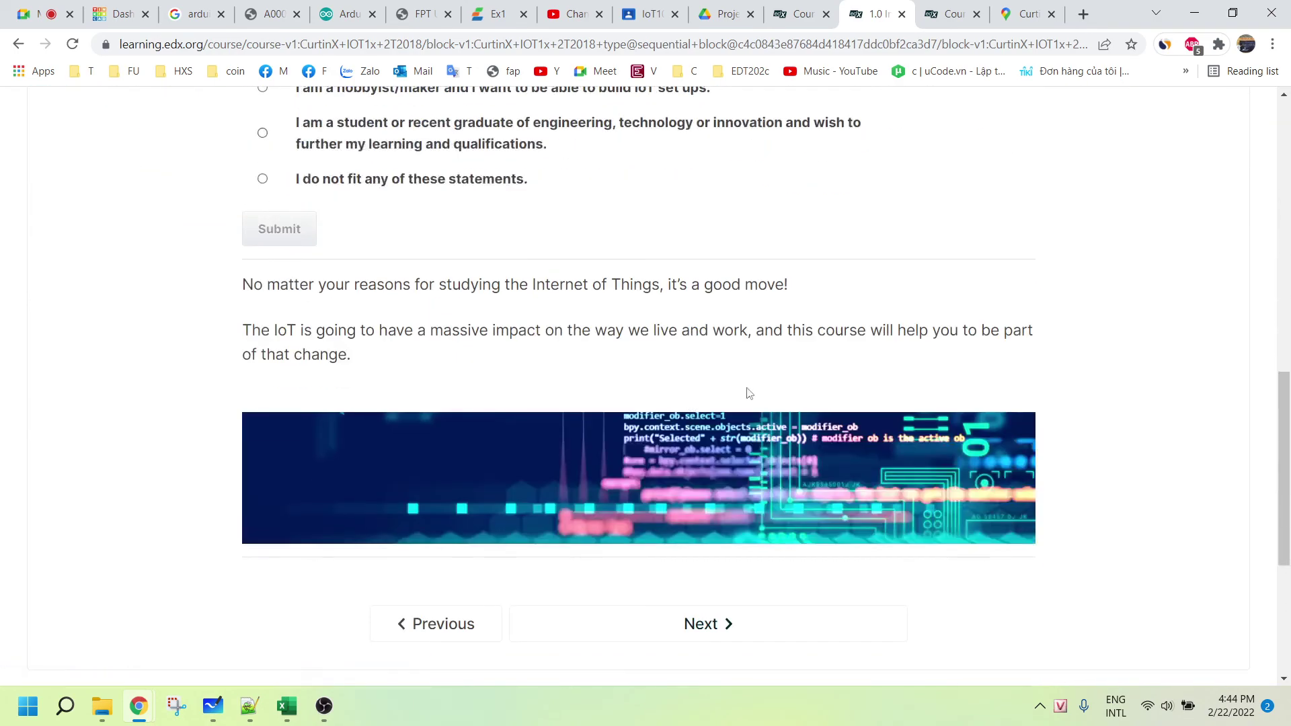
scroll(749, 394, "down", 5)
Advance to section 1.1, play the "What is IoT?" video in full screen to its end and leave full screen.
left_click(737, 314)
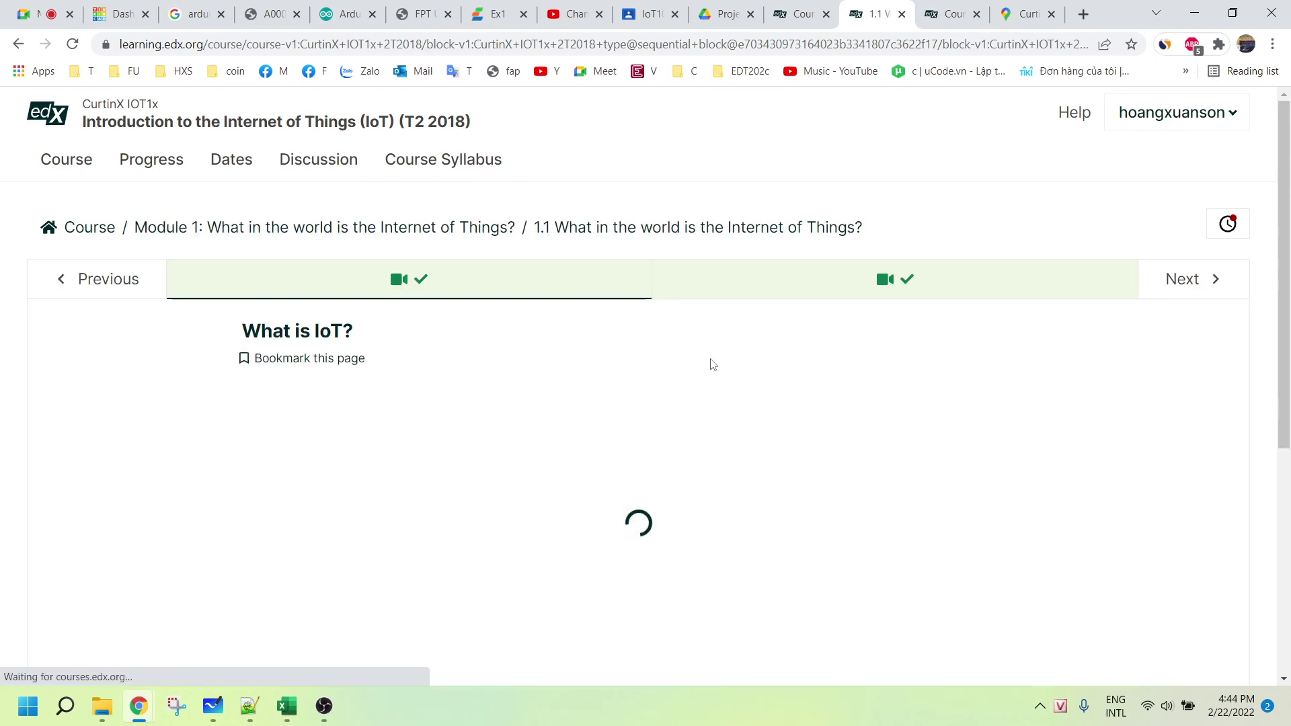
scroll(713, 365, "down", 5)
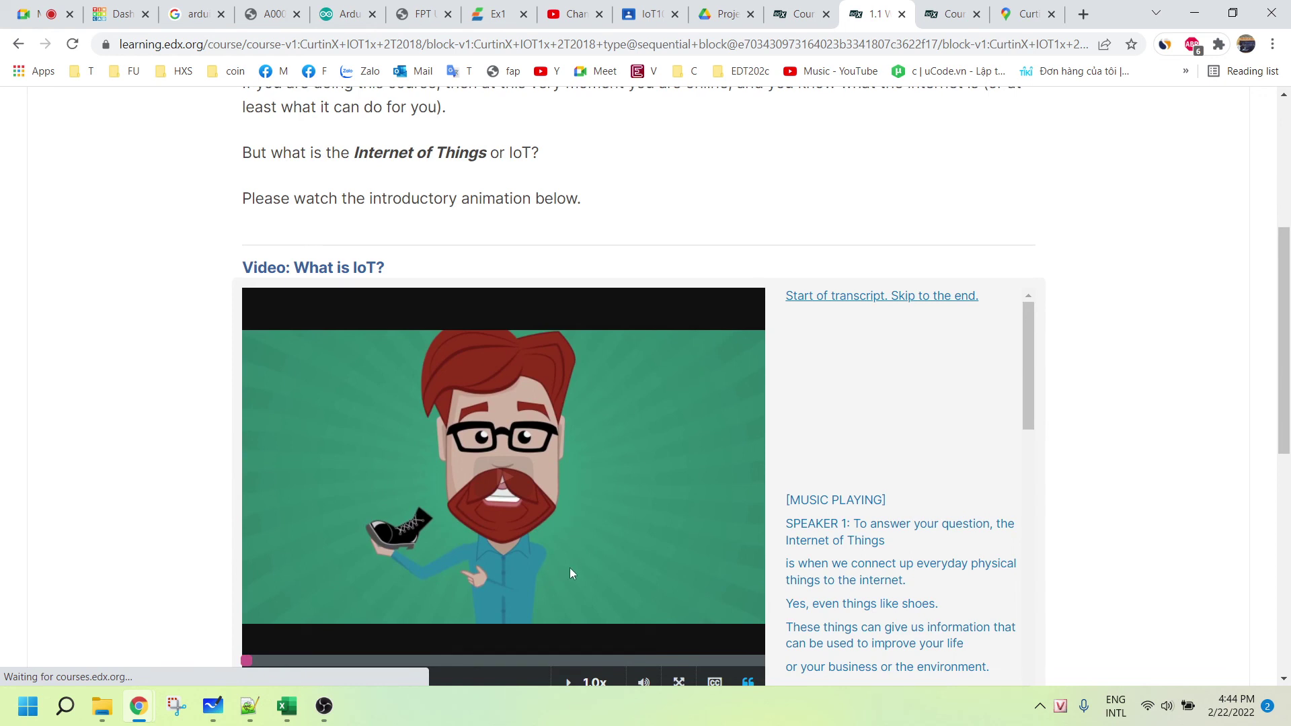
scroll(785, 515, "down", 1)
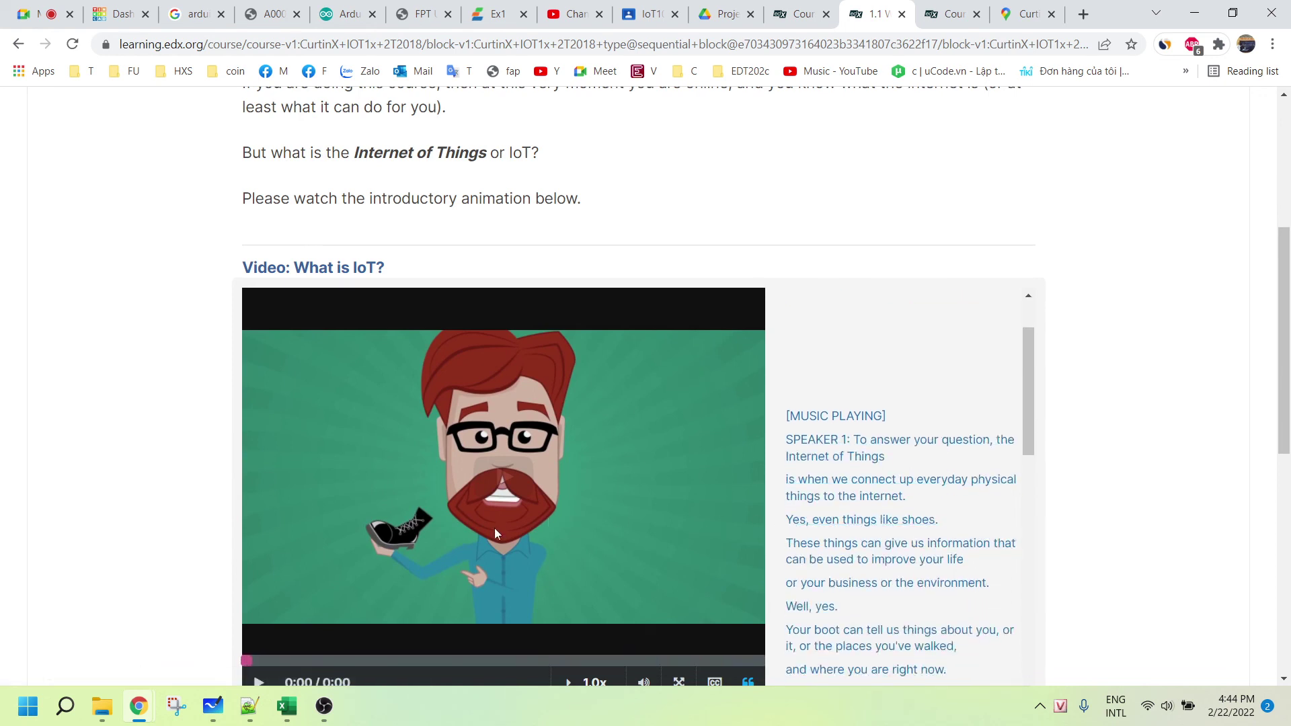
left_click(546, 491)
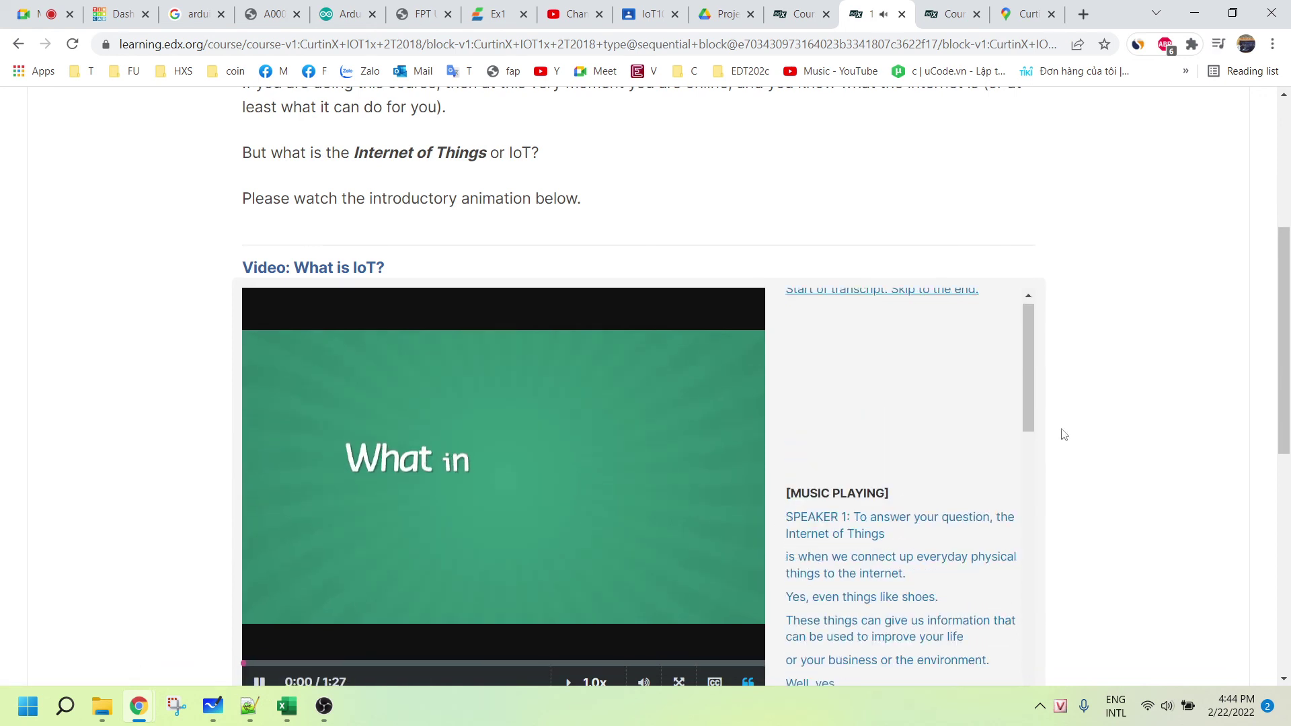
scroll(726, 501, "down", 3)
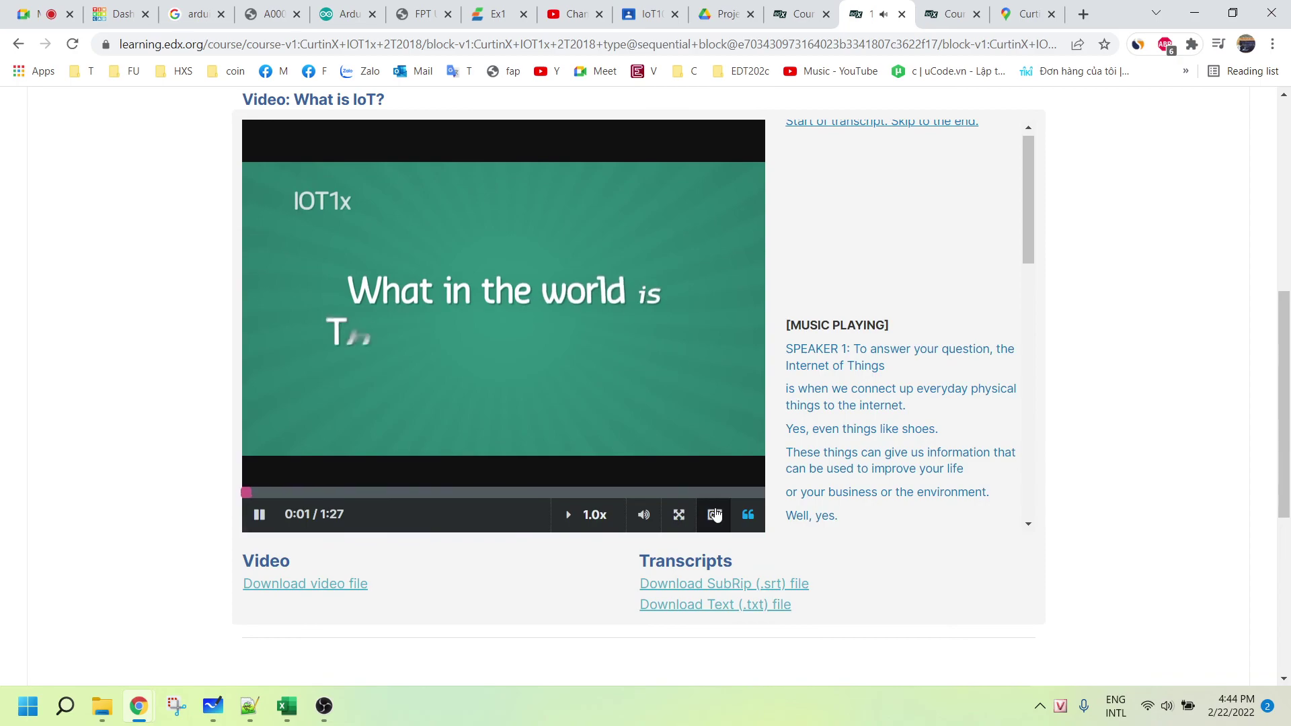
left_click(680, 515)
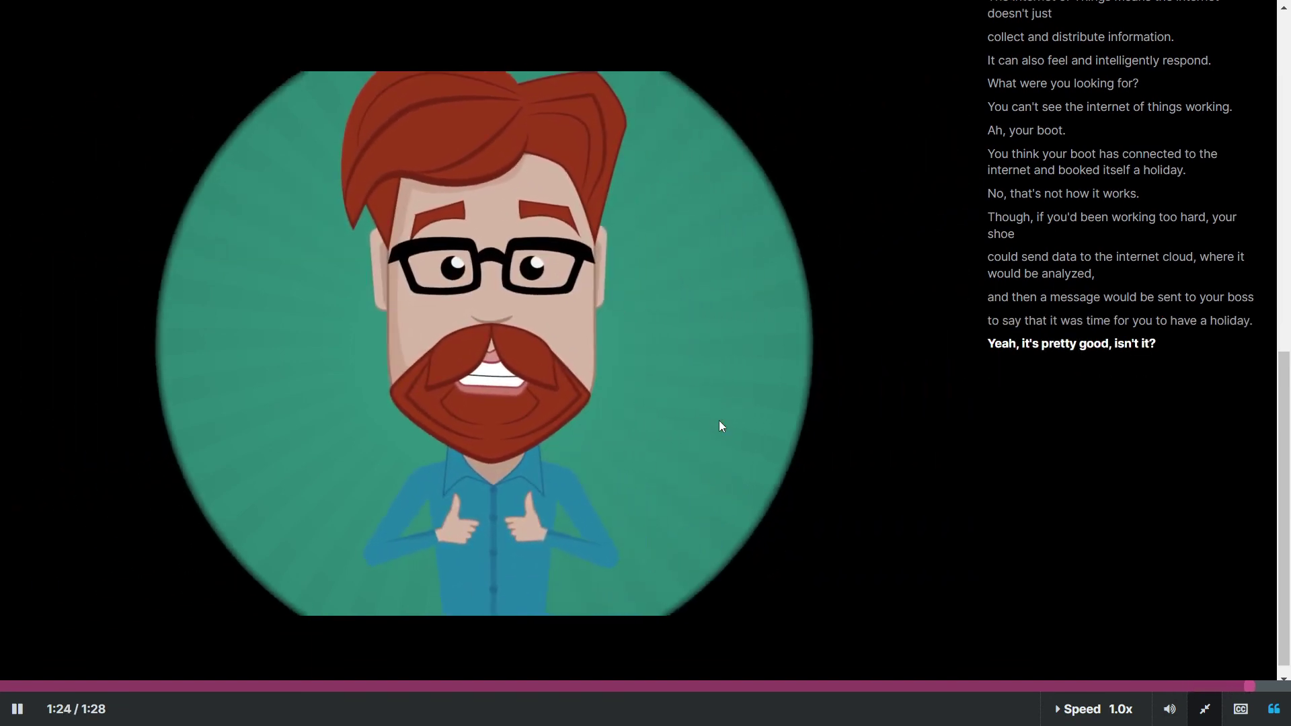
key("Escape")
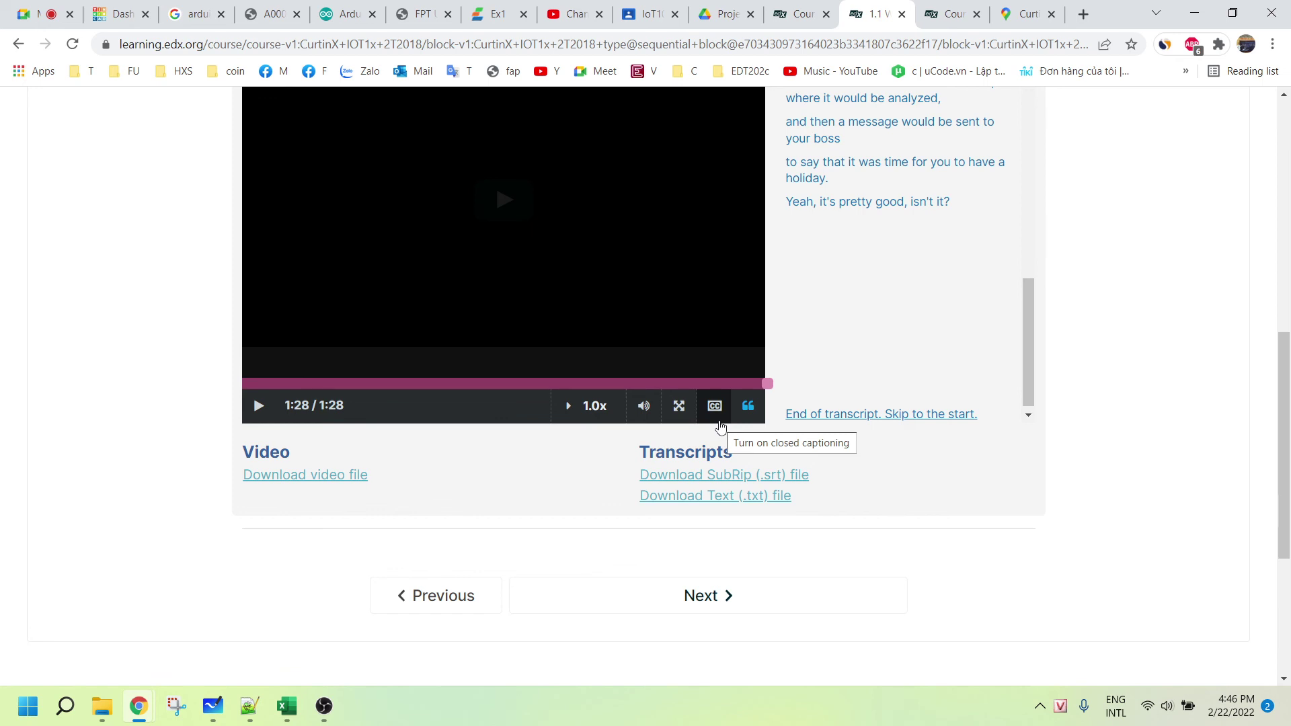
scroll(816, 481, "up", 3)
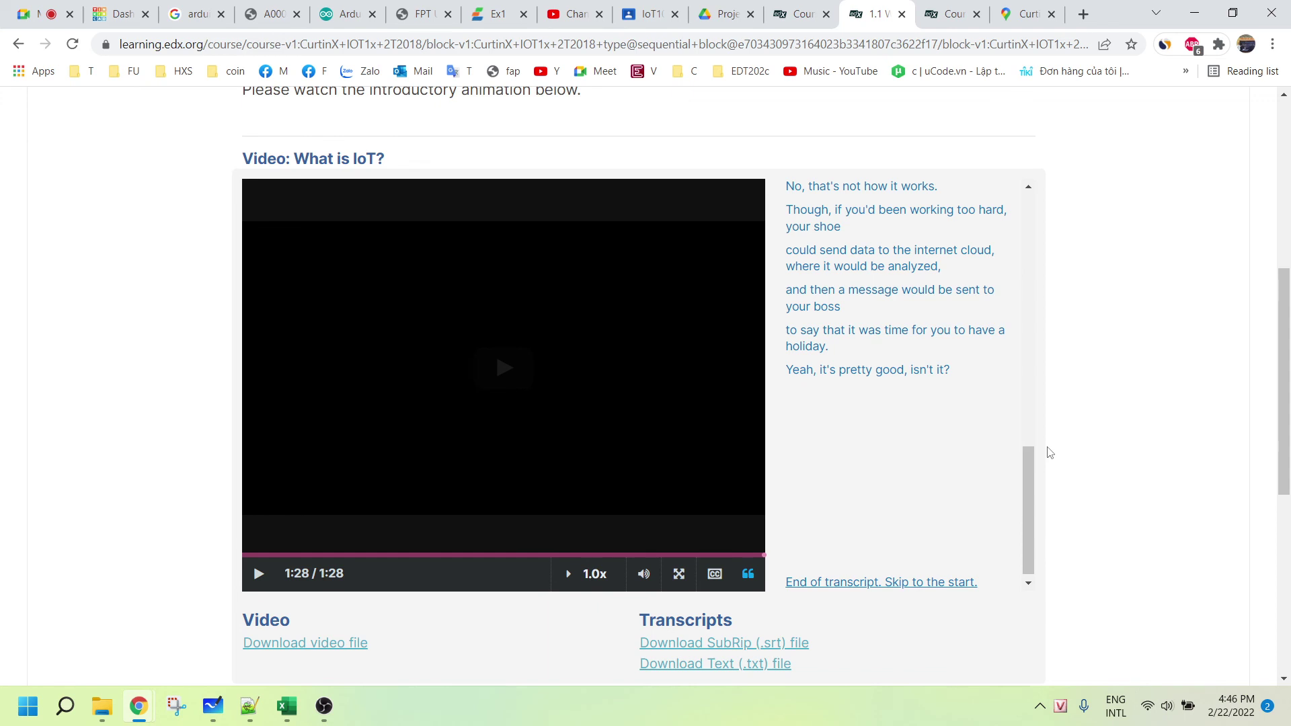
Close the section 1.1 lesson page and expand Module 1 in the IOT1x course outline.
left_click(901, 14)
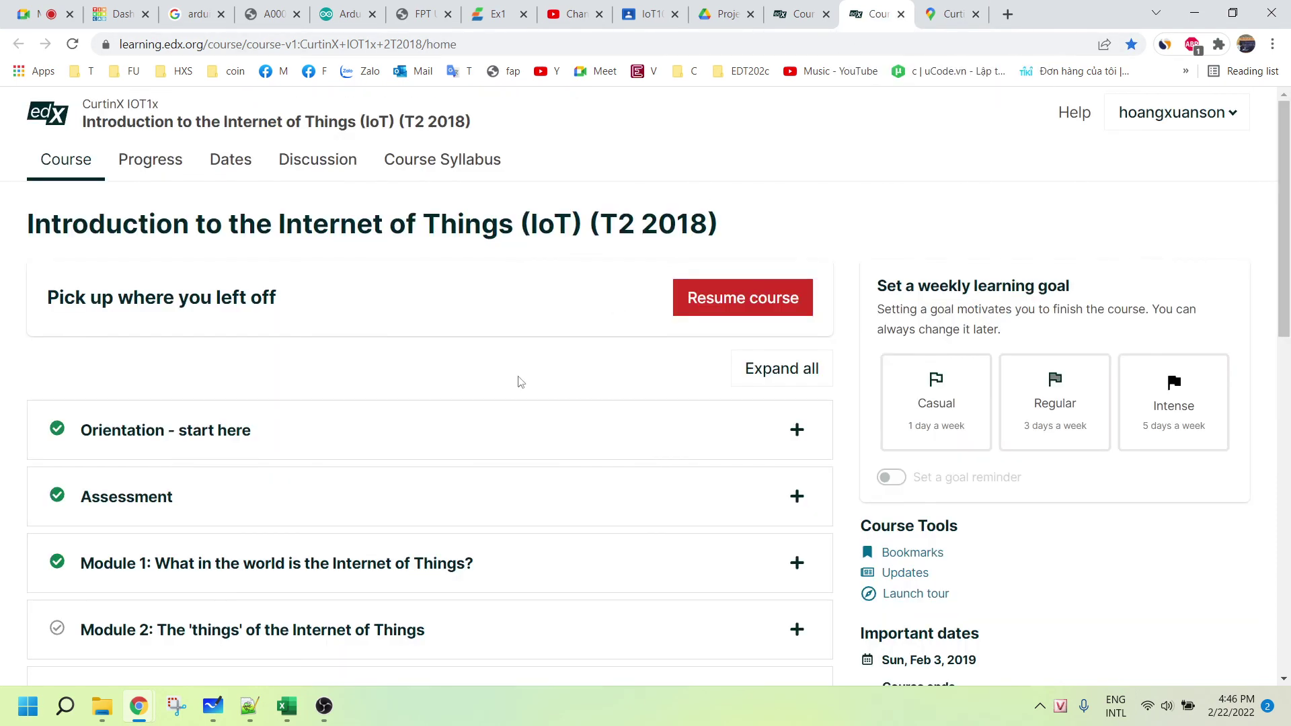
scroll(401, 386, "down", 6)
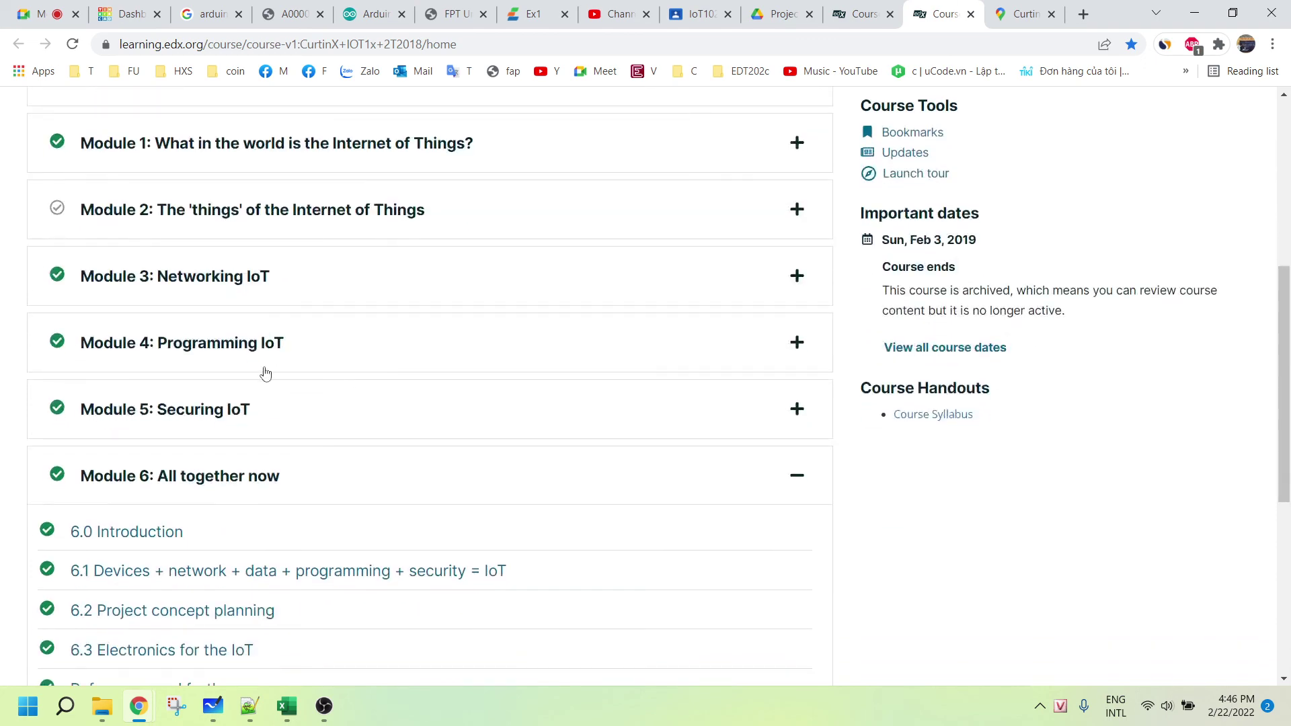
scroll(139, 382, "up", 4)
left_click(71, 404)
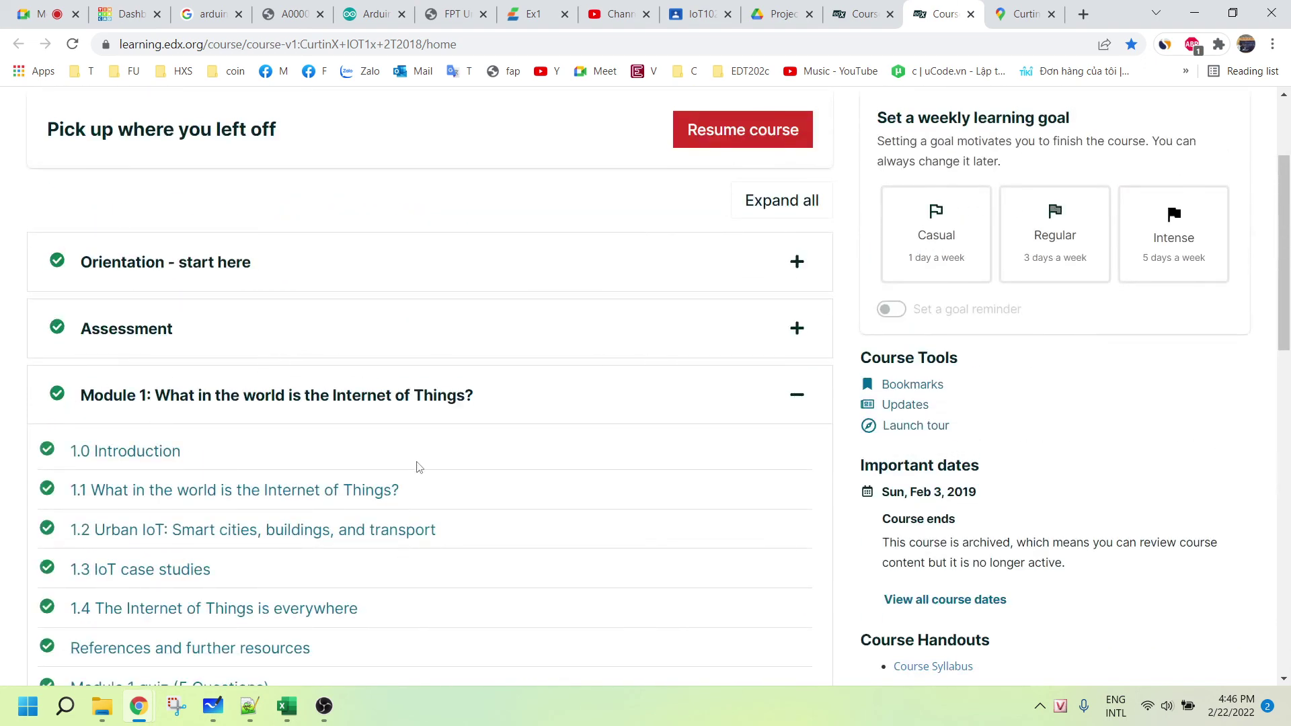
Open Module 1's sections 1.2 Urban IoT, 1.3 IoT case studies and 1.4 The Internet of Things is everywhere in separate new tabs.
scroll(411, 464, "down", 1)
right_click(217, 460)
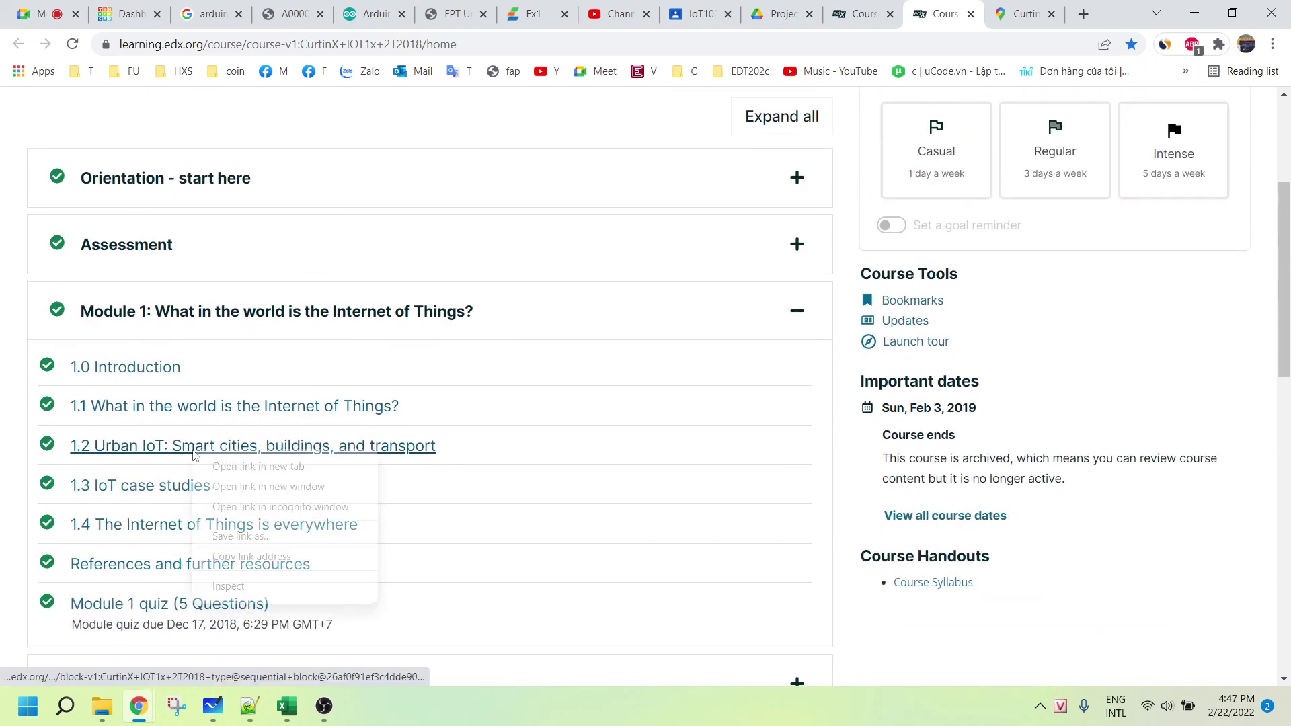
left_click(217, 463)
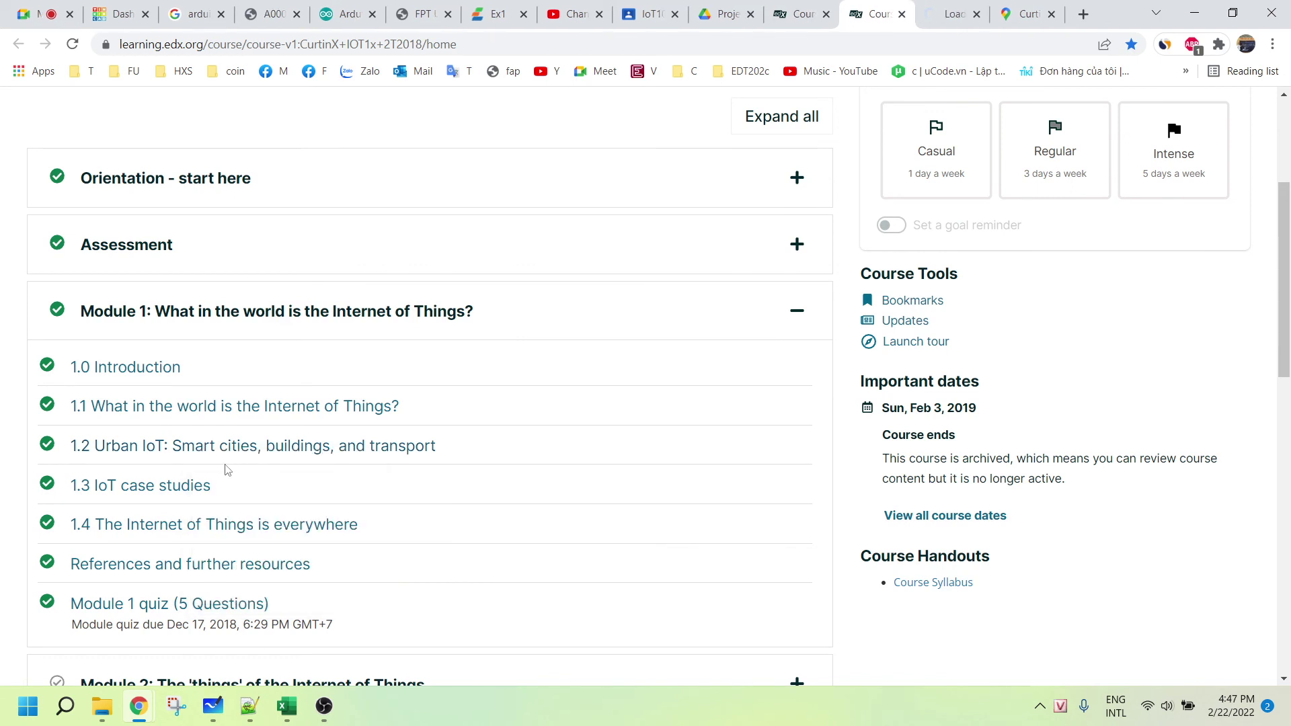
right_click(173, 493)
left_click(222, 503)
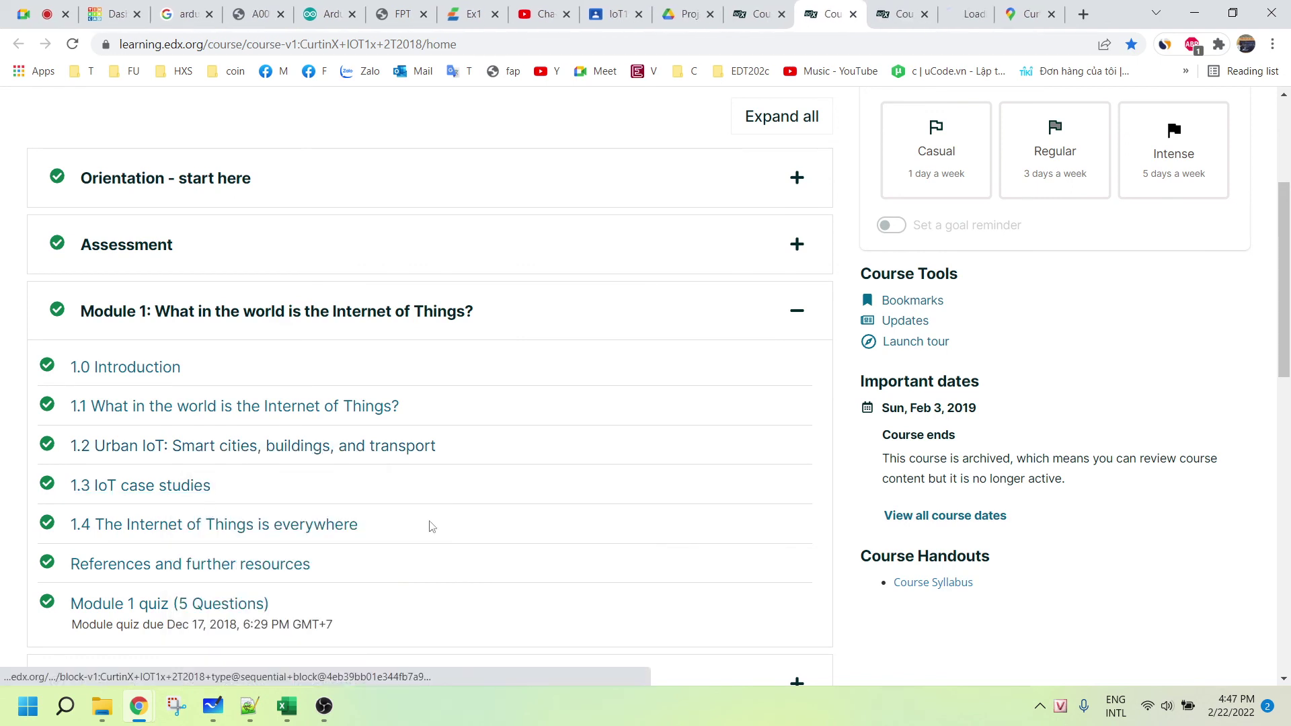
right_click(222, 527)
left_click(290, 388)
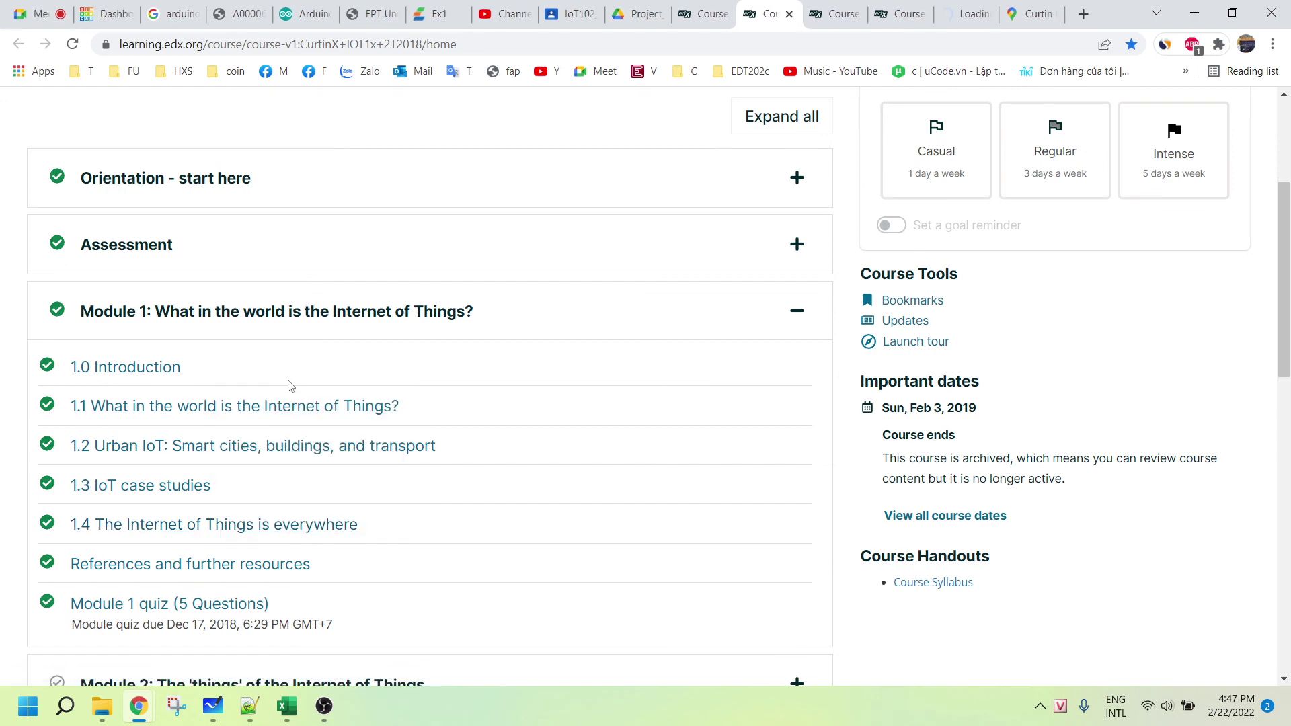
Look through section 1.2's "Barcelona: A smart city" page down to its activity, dismissing the video player's error message, and close the page.
left_click(831, 15)
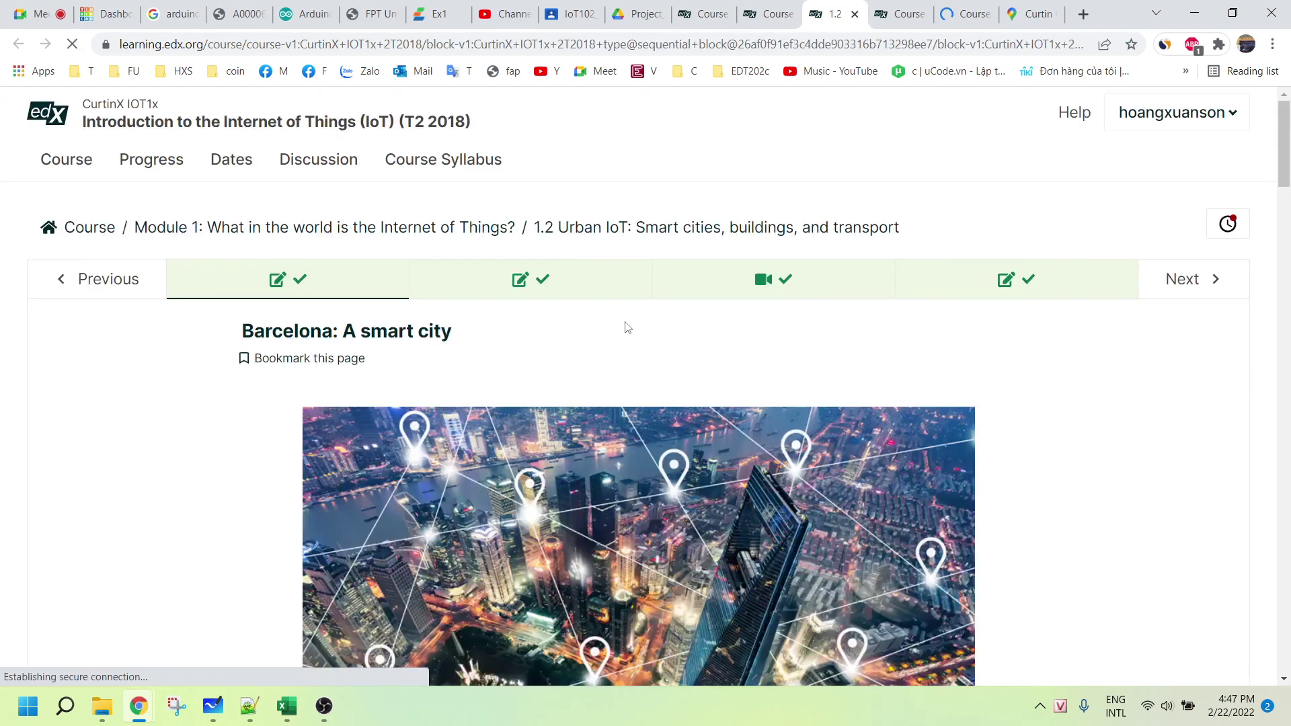
scroll(643, 381, "down", 10)
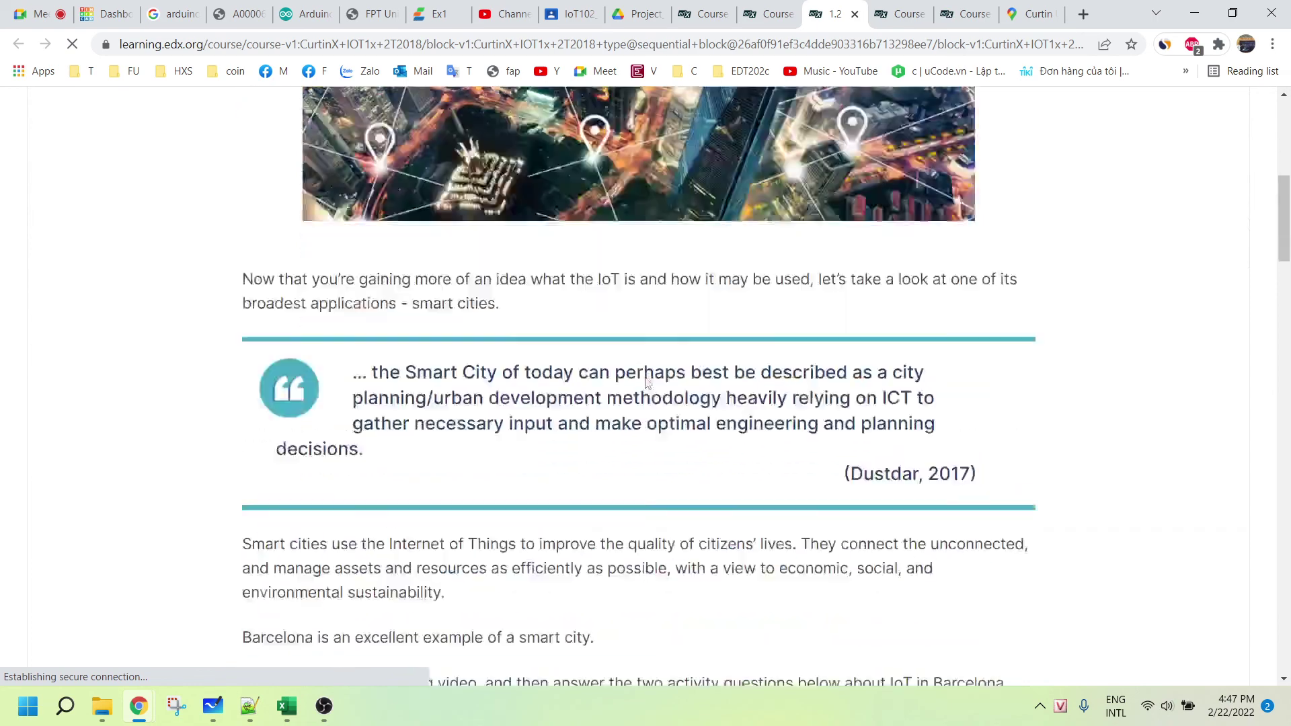
scroll(645, 382, "down", 5)
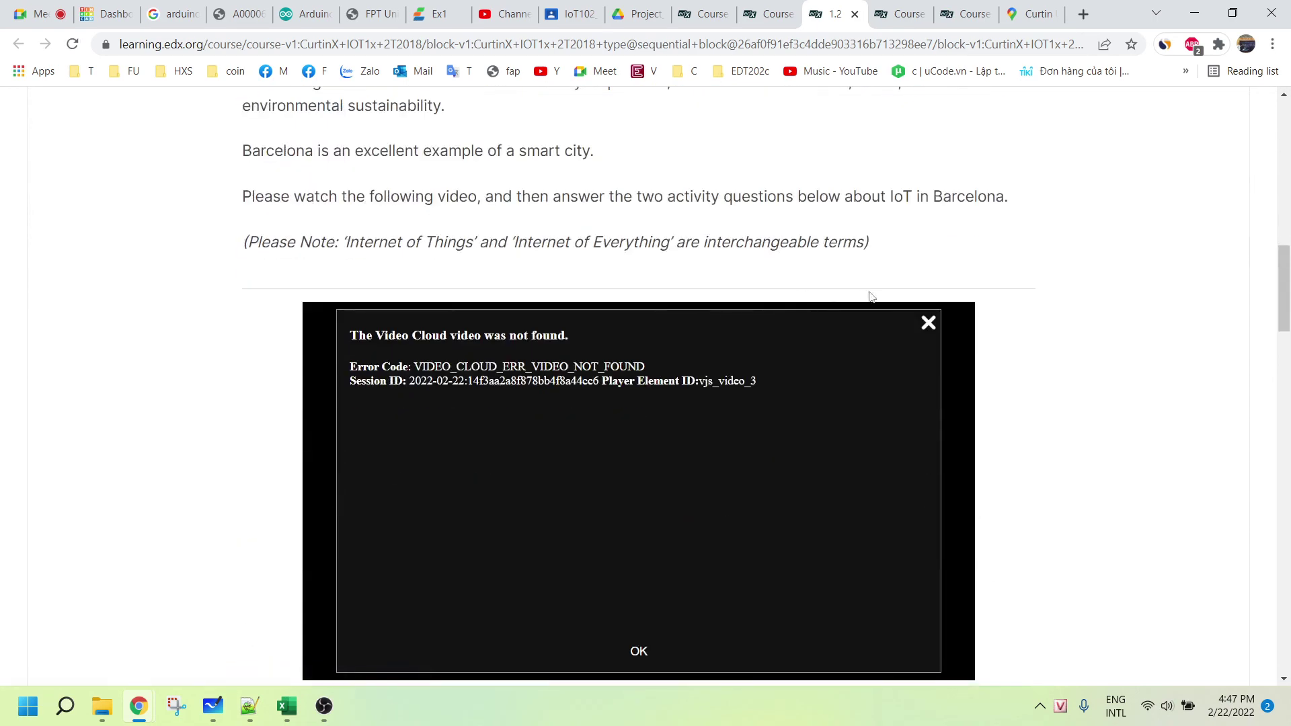
left_click(929, 324)
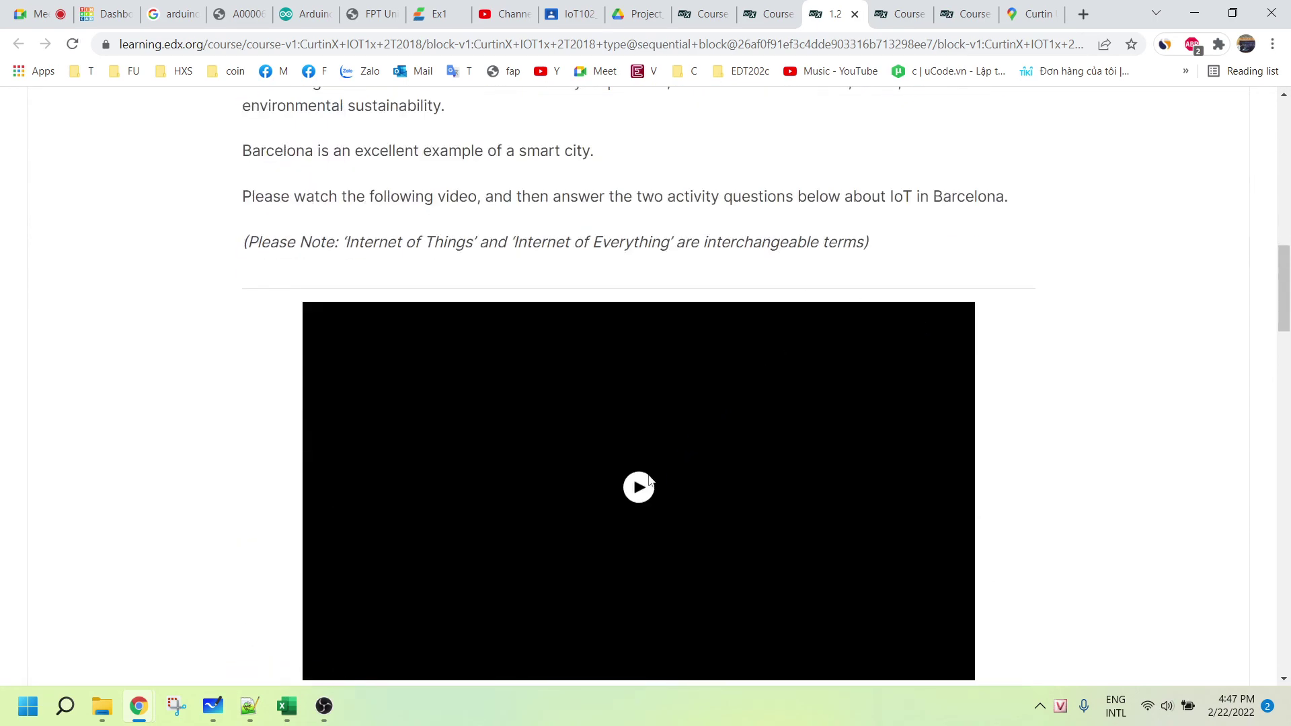
scroll(867, 462, "down", 2)
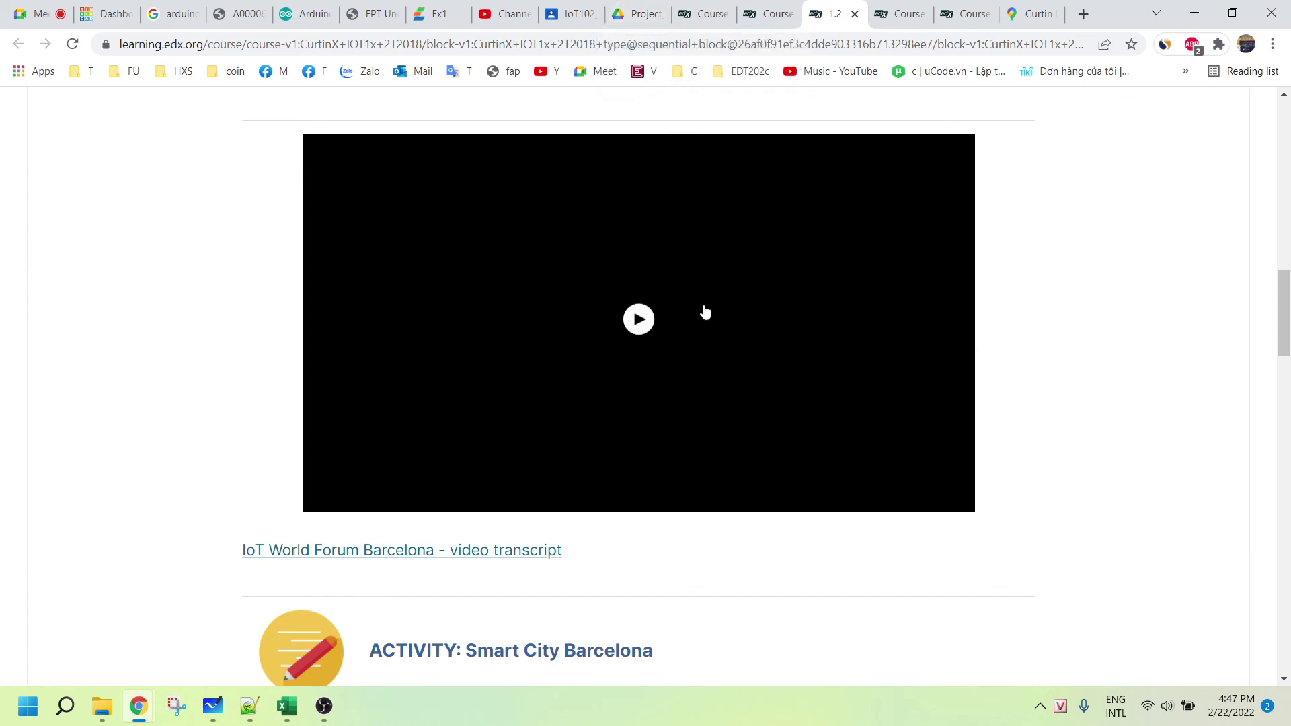
scroll(705, 312, "down", 10)
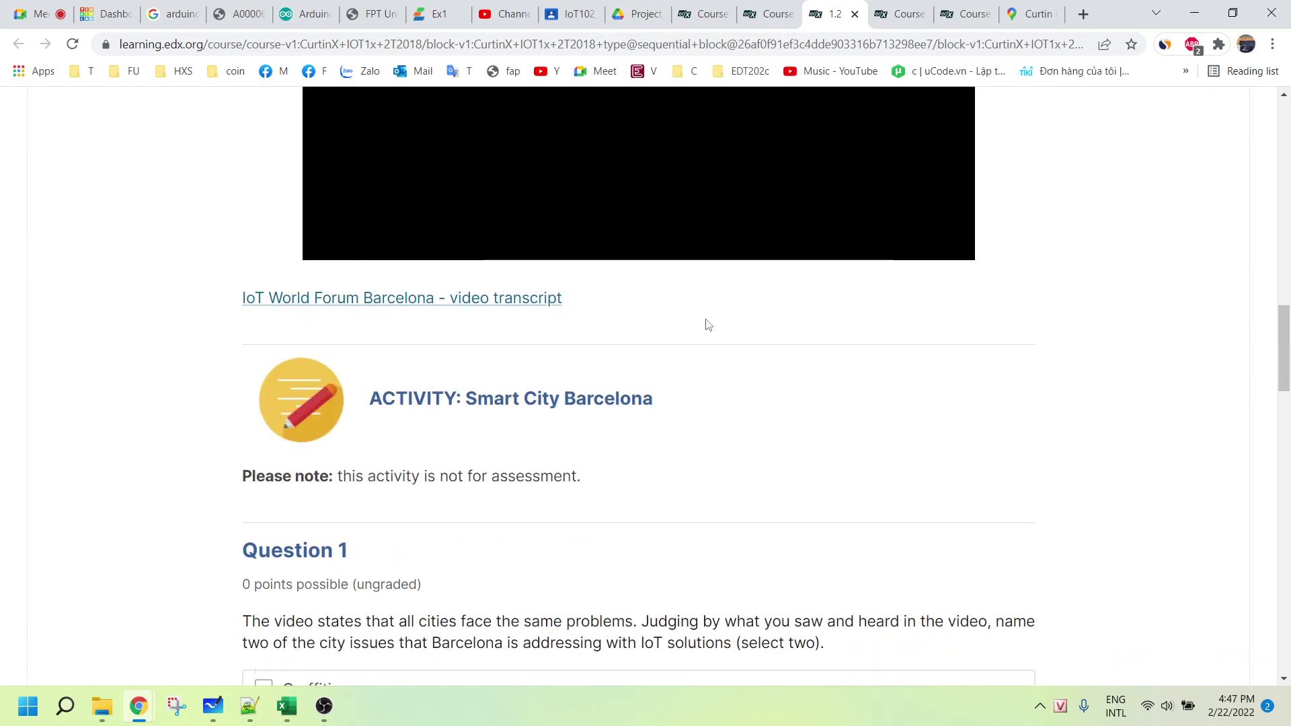
scroll(708, 324, "up", 18)
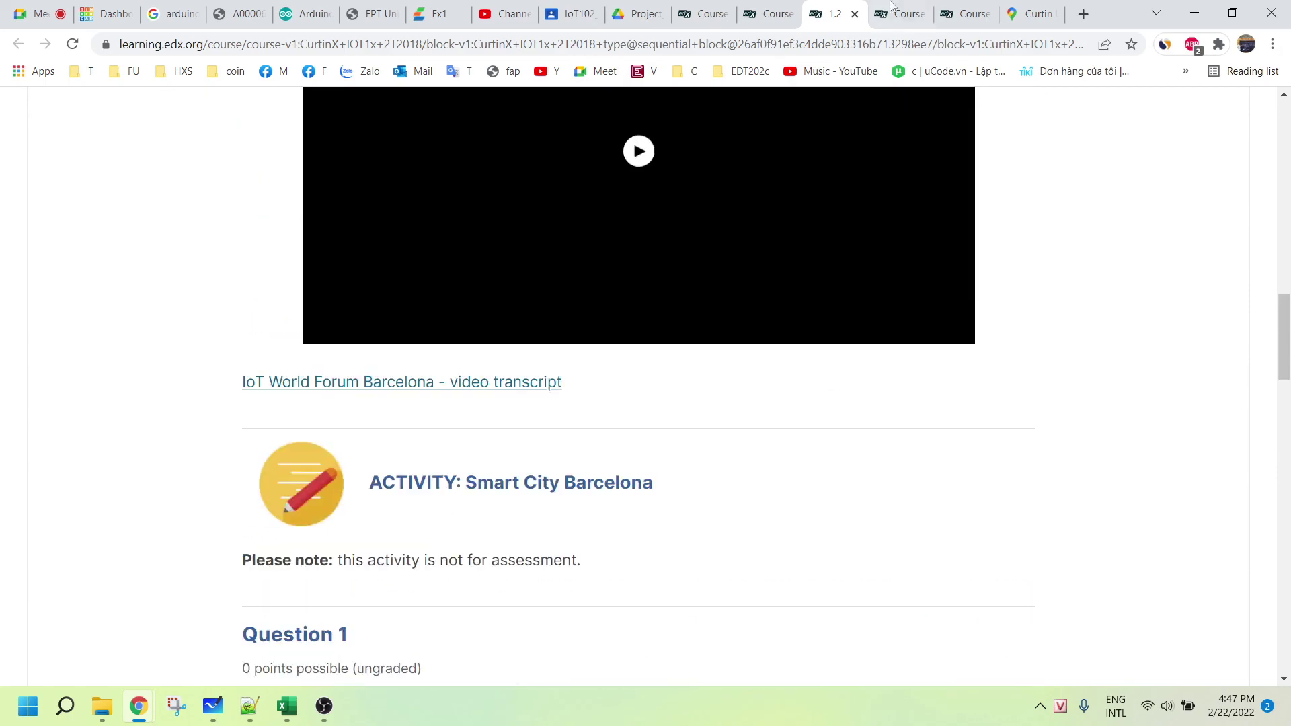
scroll(790, 212, "up", 5)
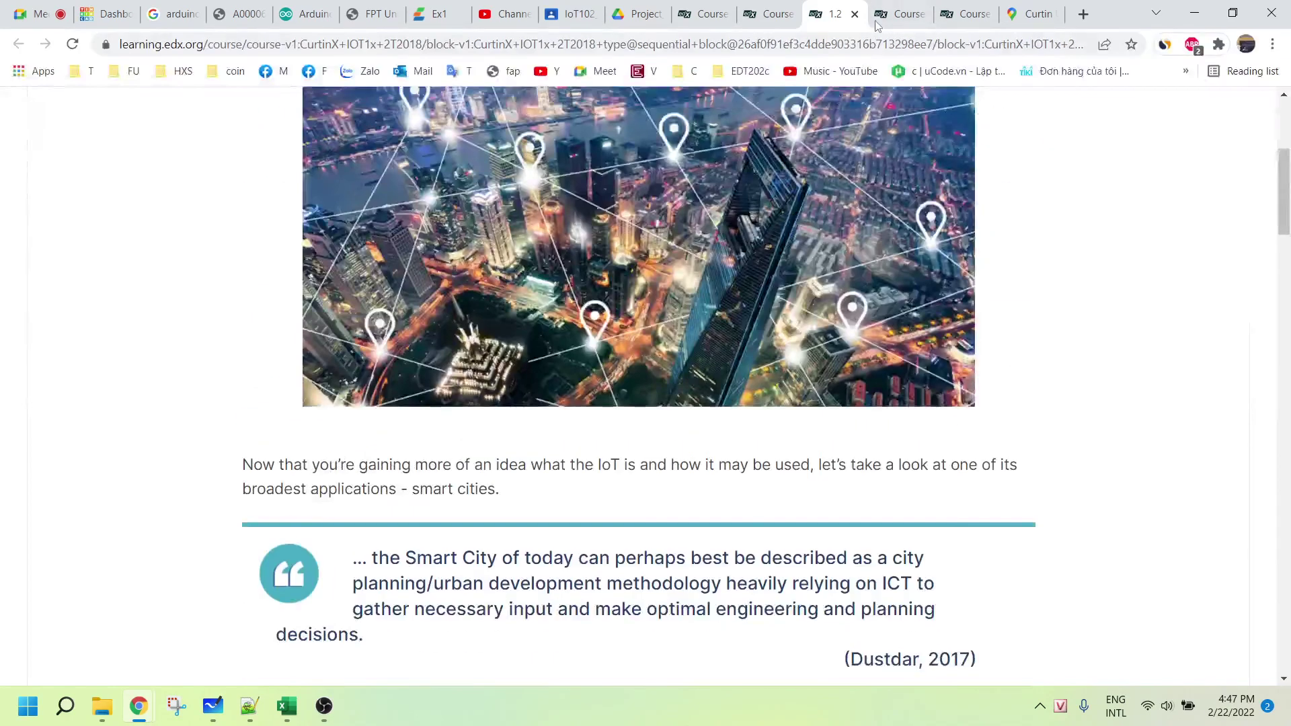
left_click(855, 14)
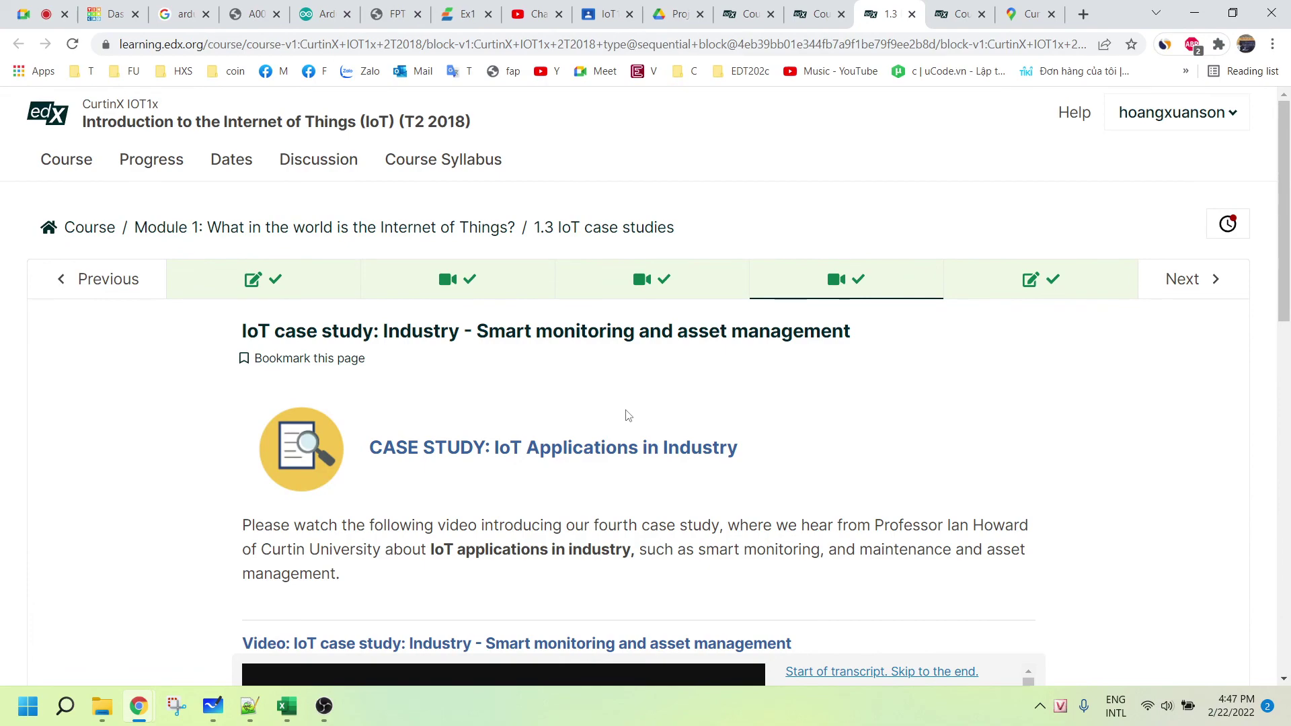
Look over section 1.3's "Industry - Smart monitoring and asset management" case study and its video.
scroll(626, 416, "down", 12)
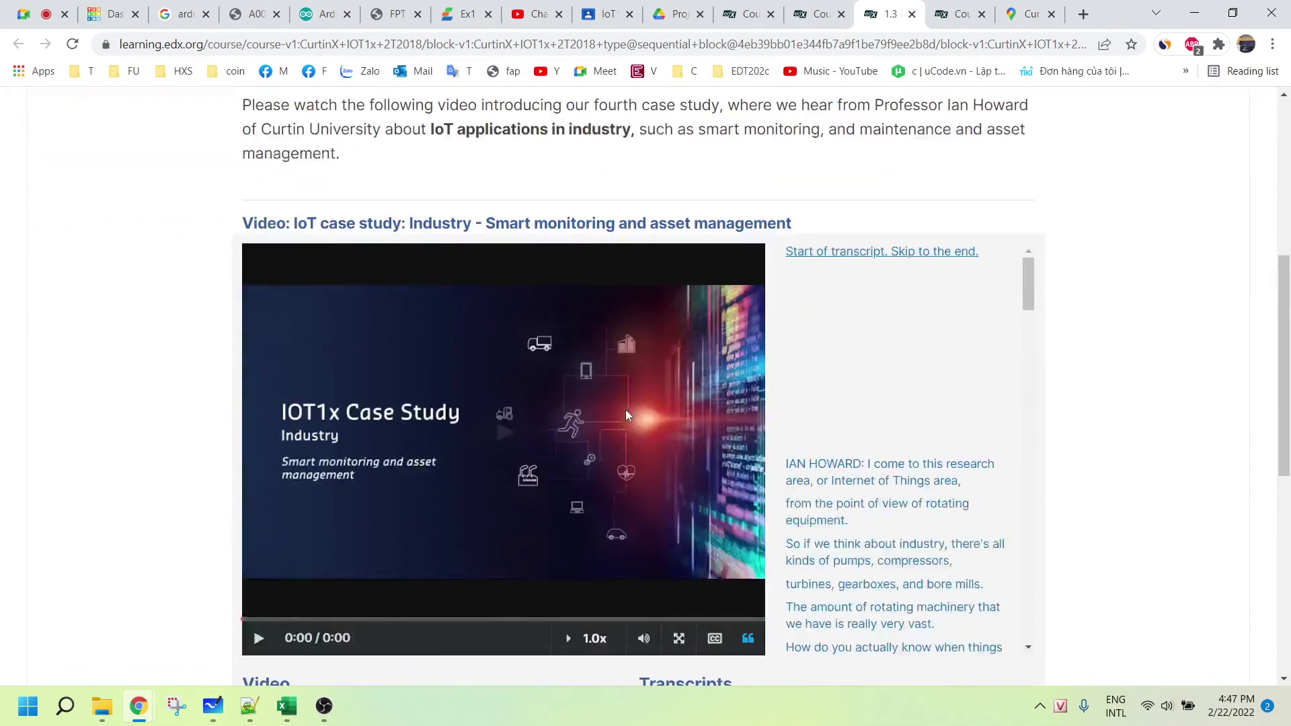
scroll(625, 421, "up", 9)
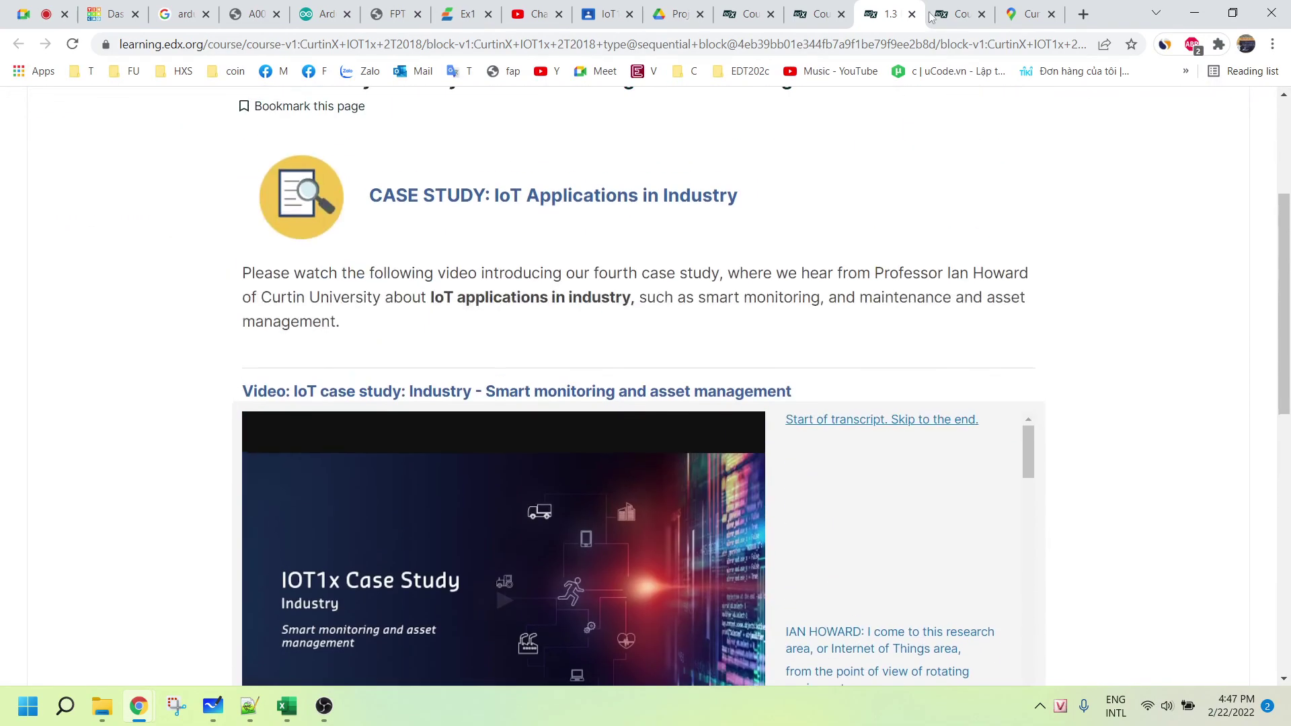
scroll(764, 265, "down", 2)
scroll(764, 264, "up", 6)
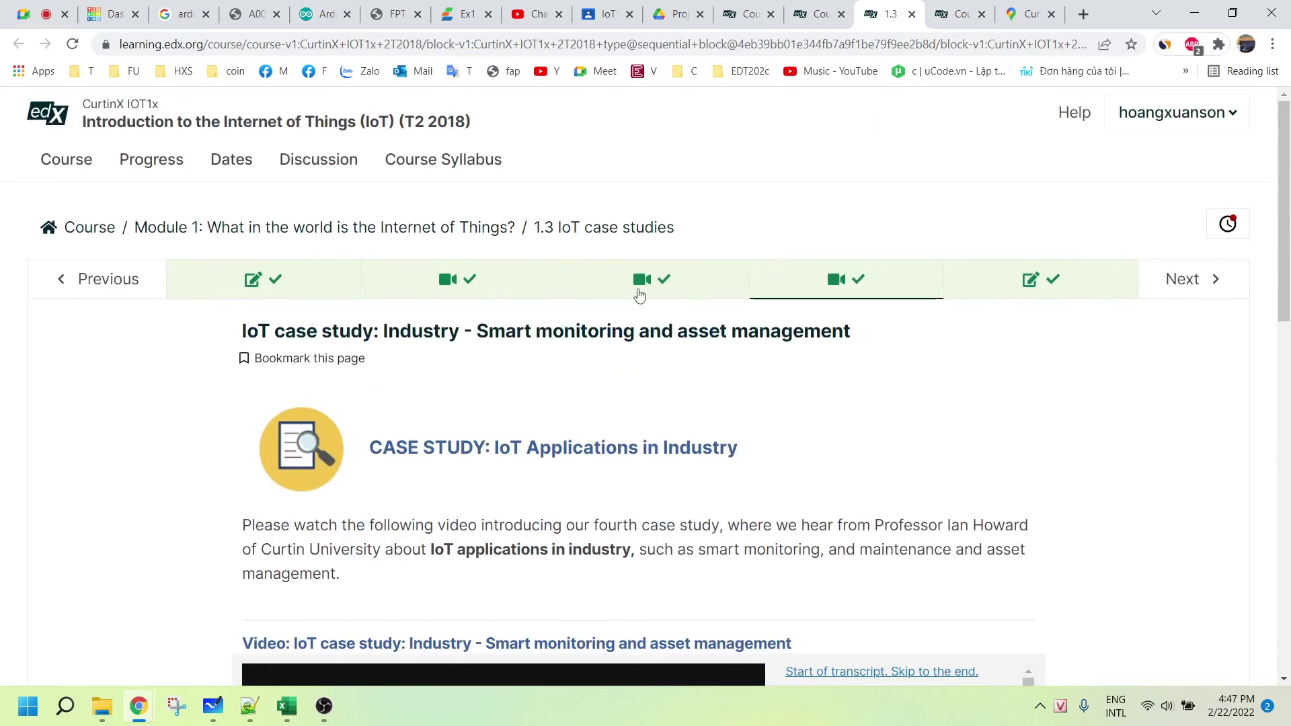
Open the "Health - Foot drop project" case study in section 1.3 and look through its page.
left_click(670, 285)
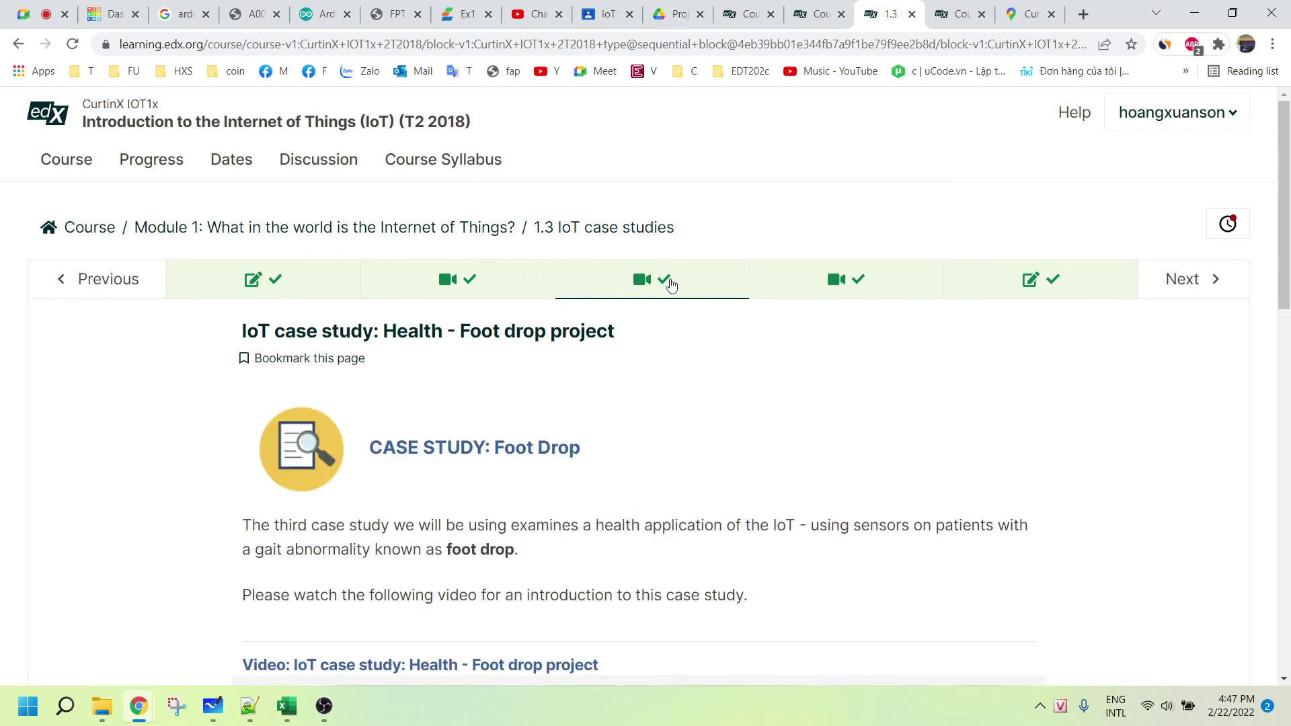
scroll(649, 363, "down", 6)
scroll(648, 345, "down", 6)
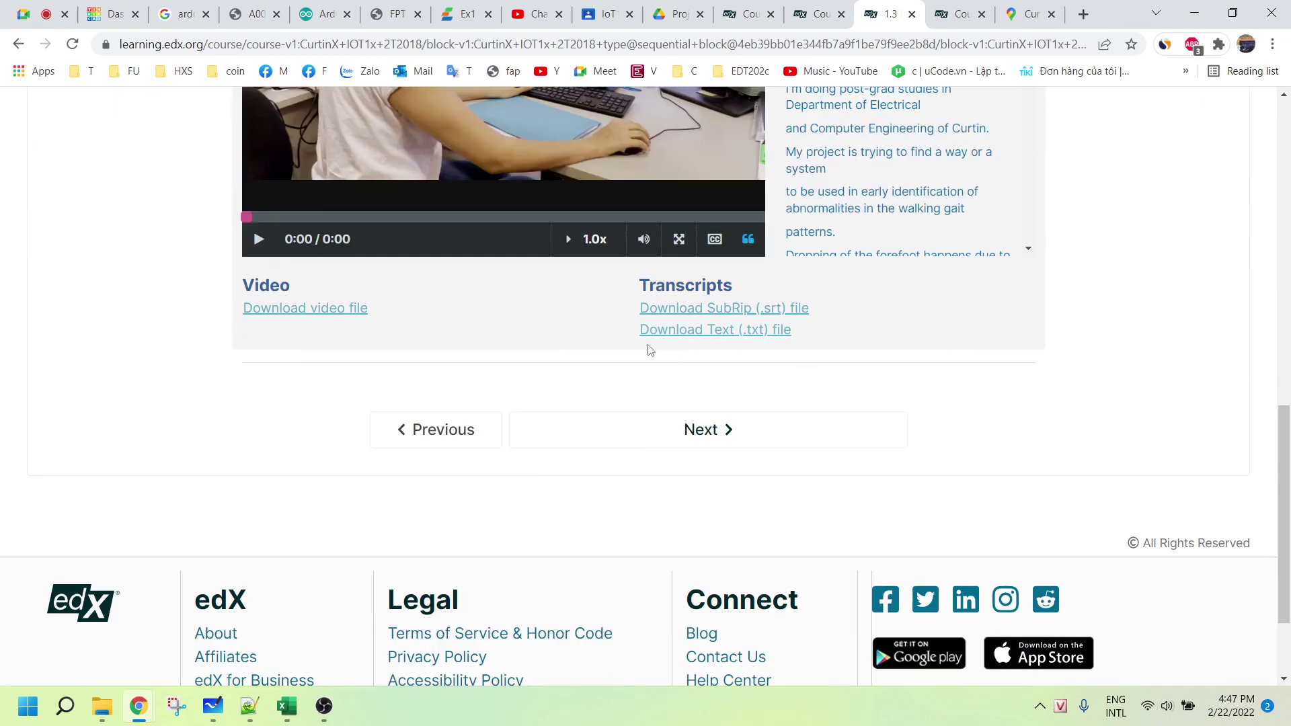
scroll(648, 345, "up", 5)
scroll(650, 349, "up", 5)
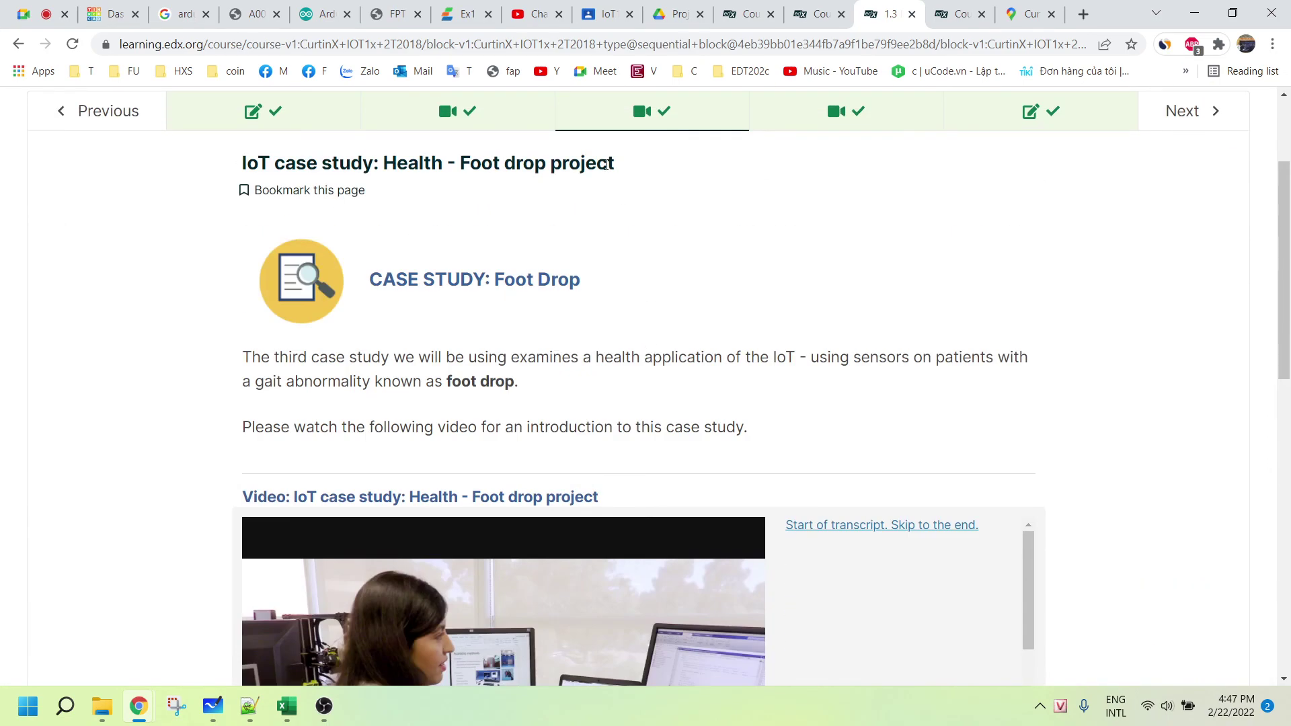
scroll(437, 232, "up", 3)
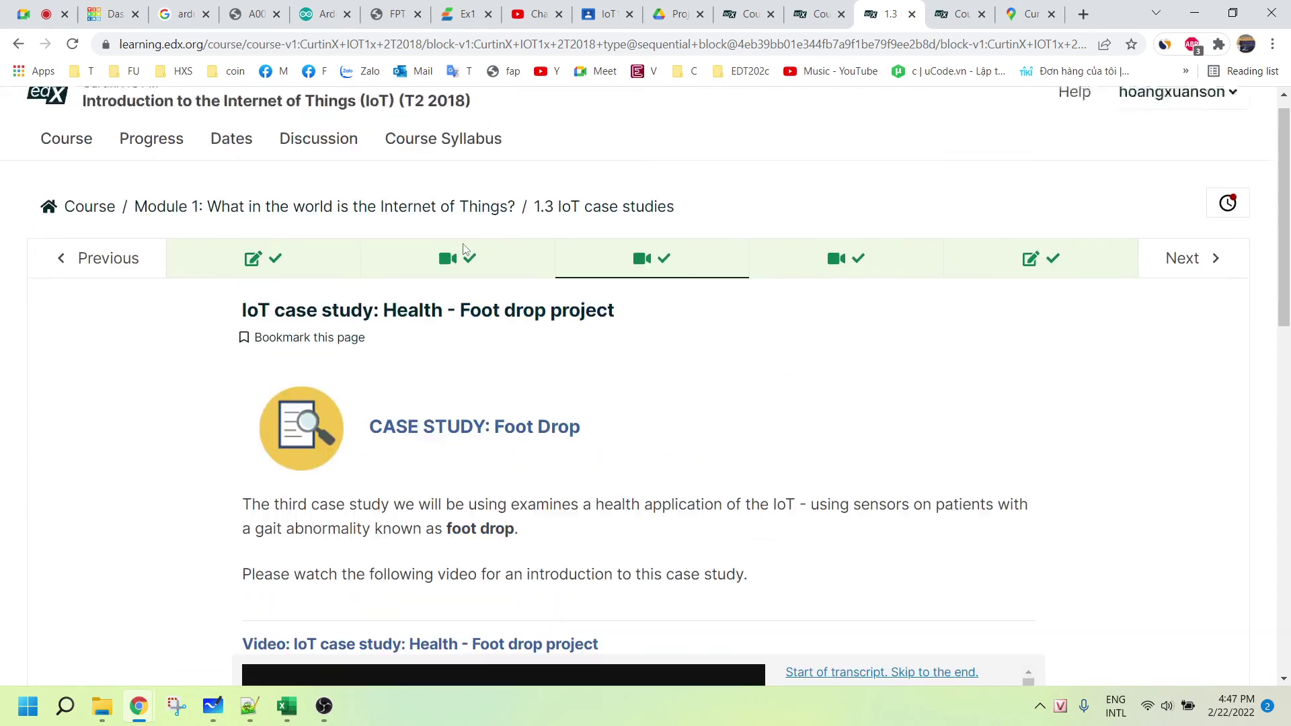
Open the "Agriculture - Dairy farm" case study in section 1.3 and play its video in full screen.
left_click(448, 281)
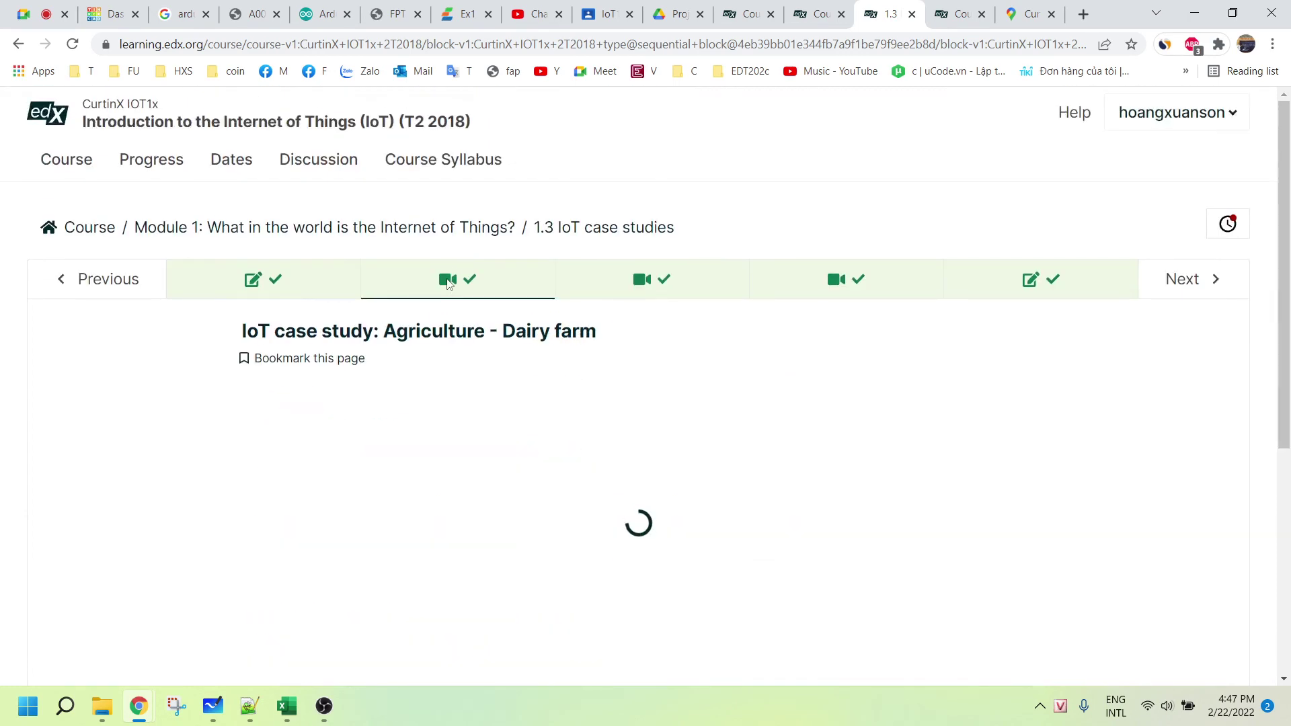
scroll(679, 314, "down", 5)
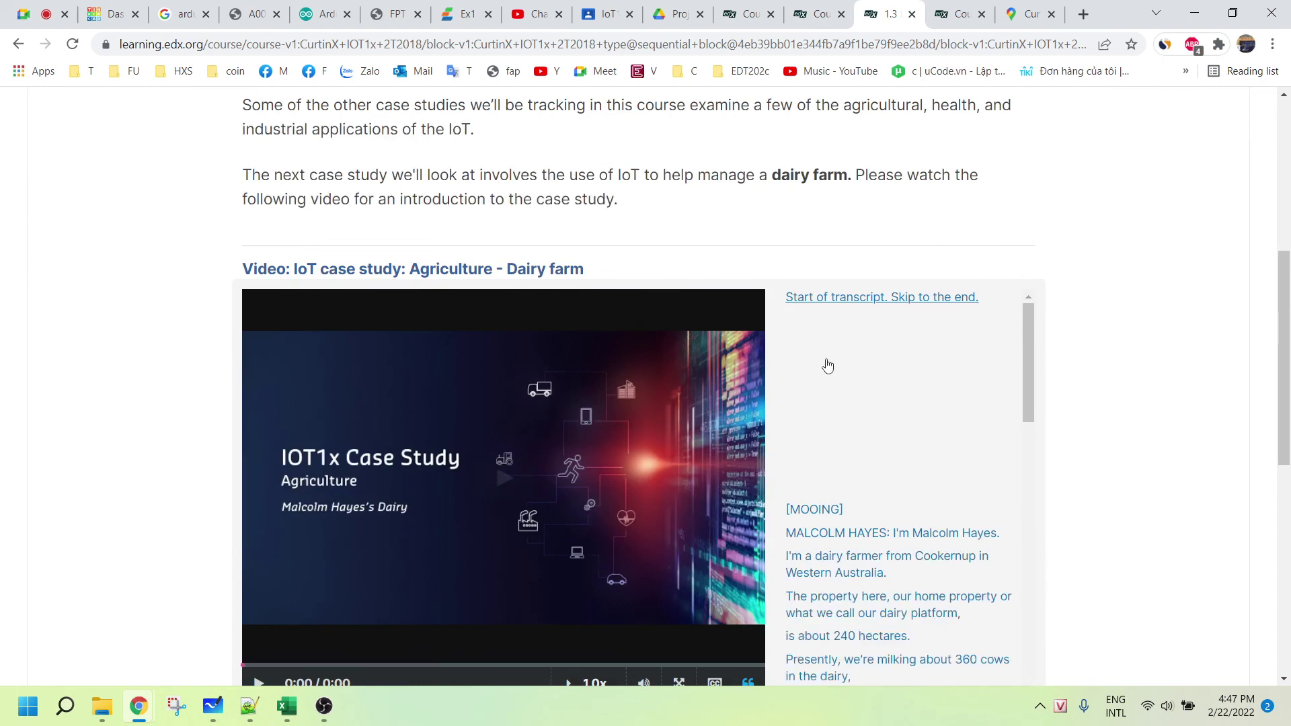
scroll(821, 364, "down", 2)
scroll(605, 376, "down", 3)
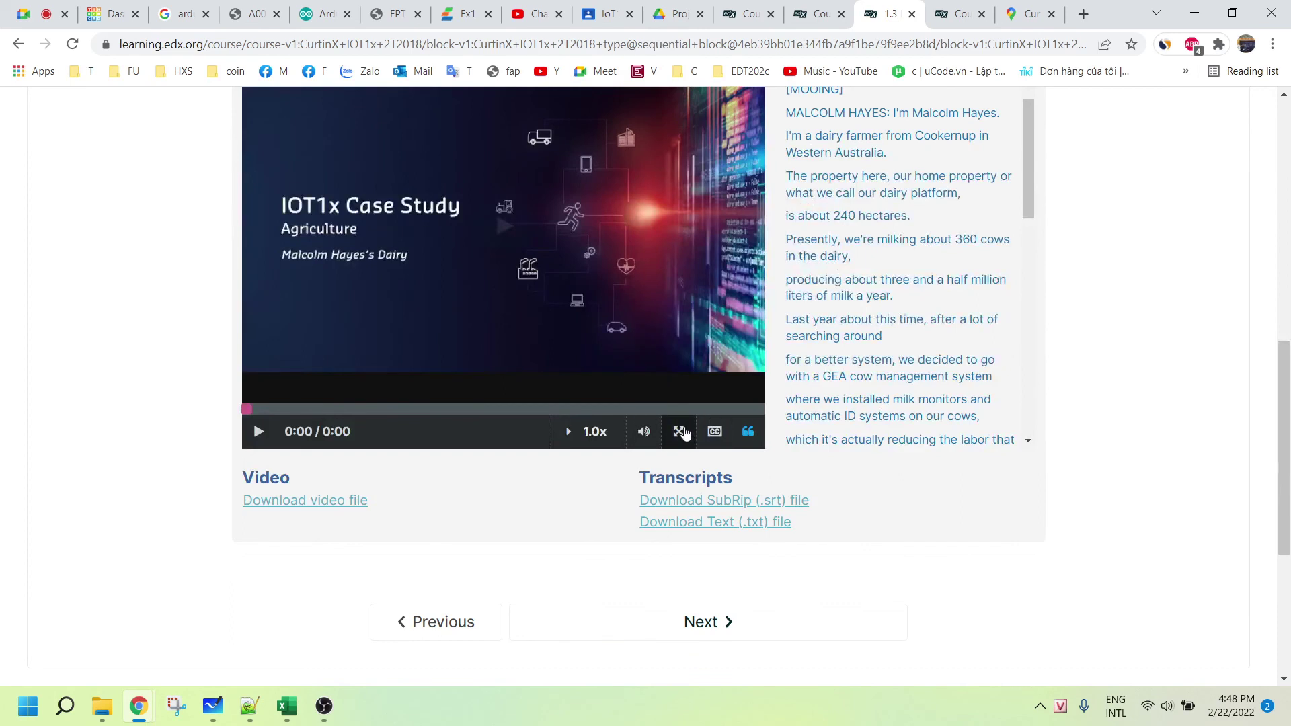
left_click(256, 433)
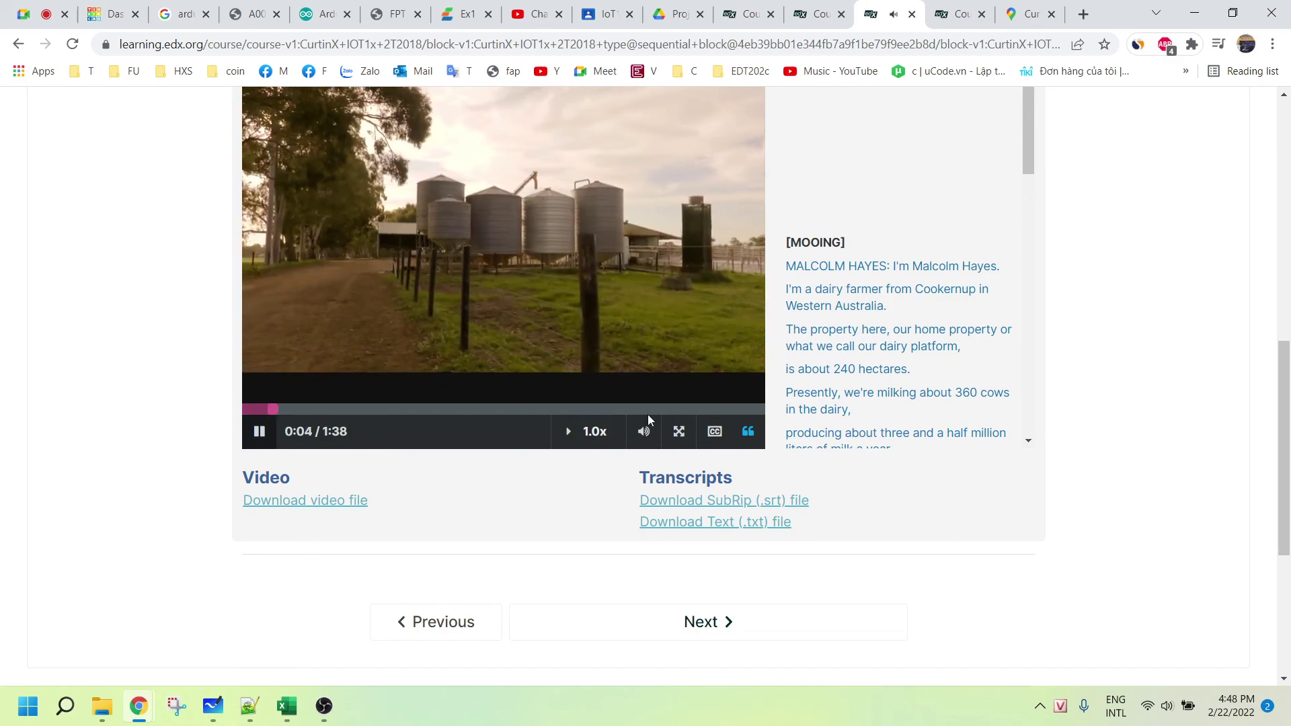
left_click(679, 431)
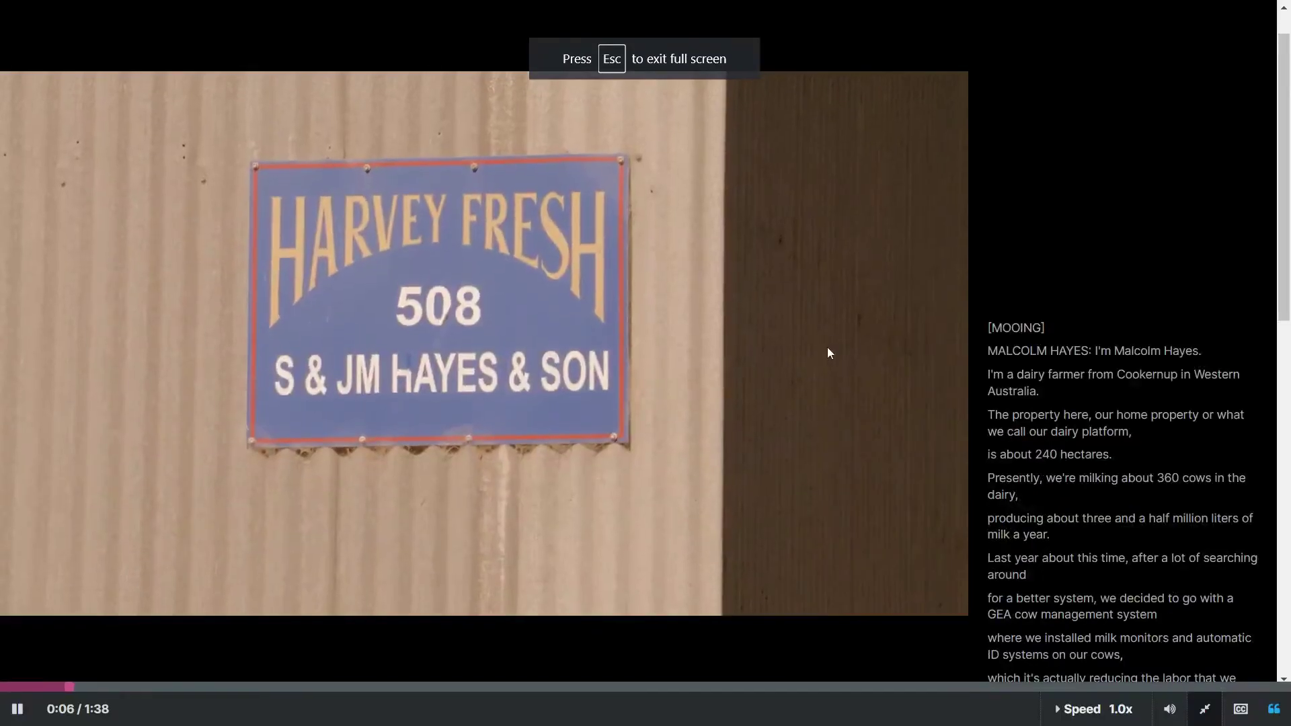